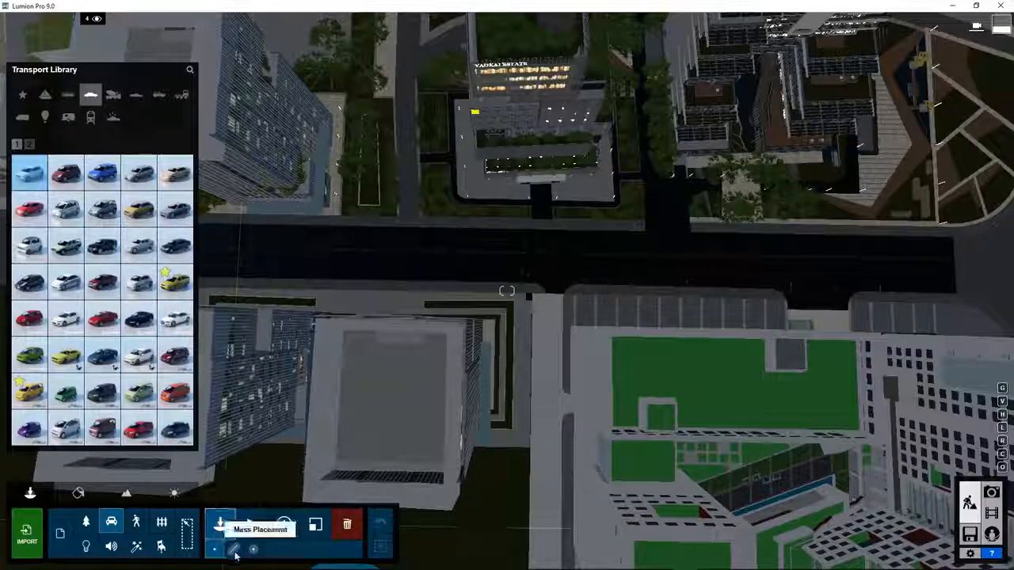
- Mass-place a line of cars along the upper lanes of the main road and adjust their random offset from the line
click(234, 552)
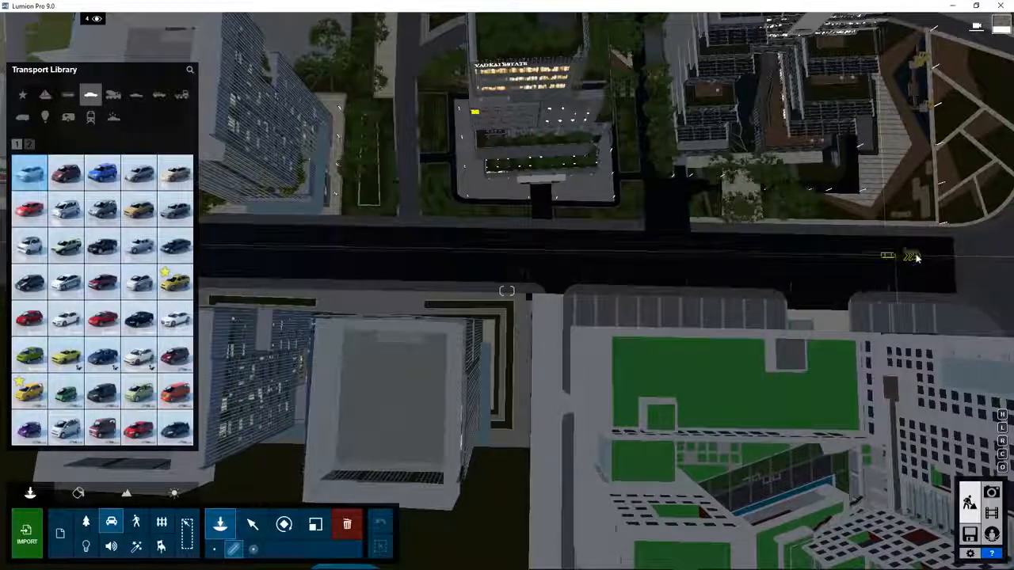
click(947, 247)
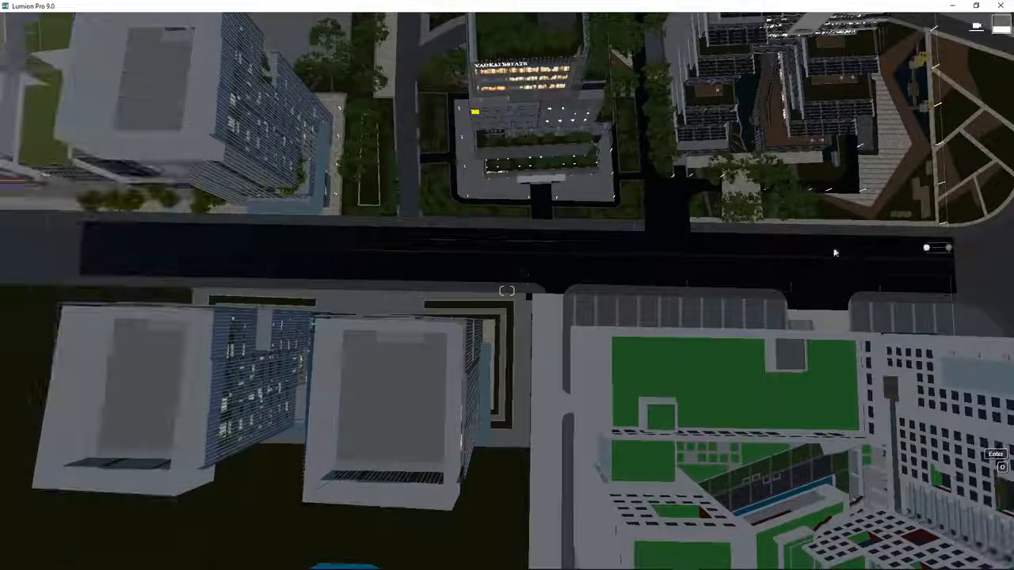
click(82, 236)
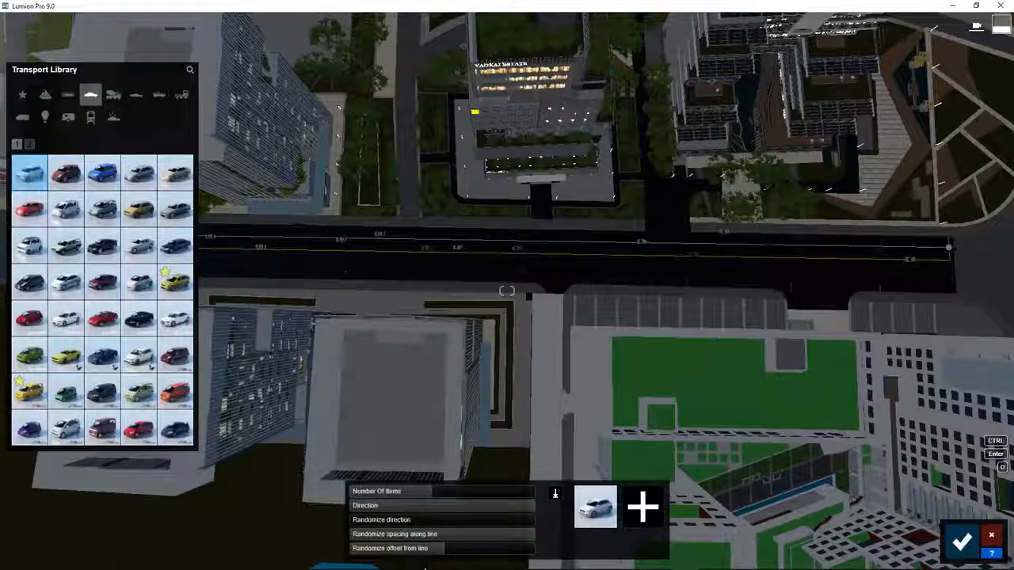
click(445, 548)
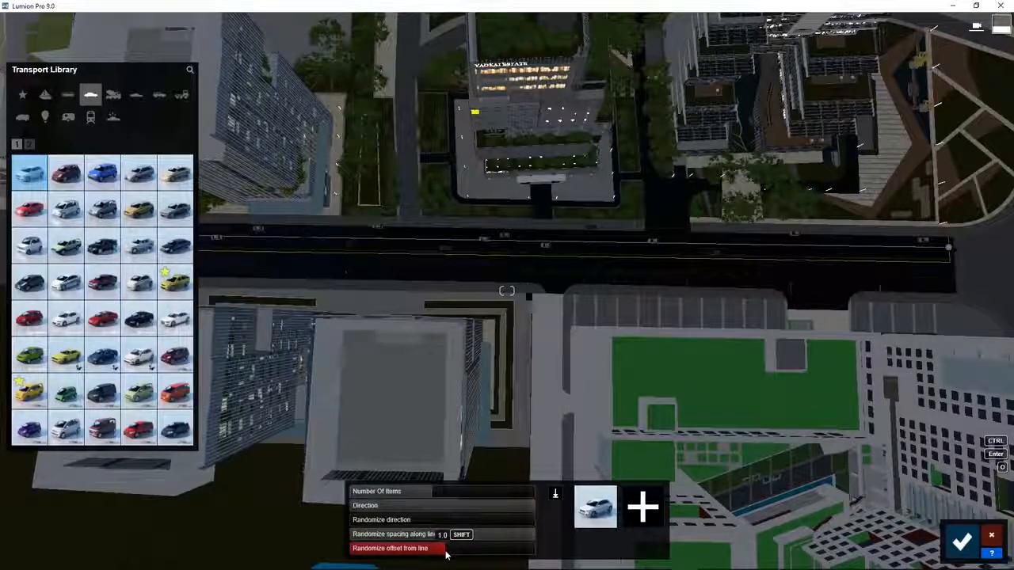
drag(445, 557, 429, 549)
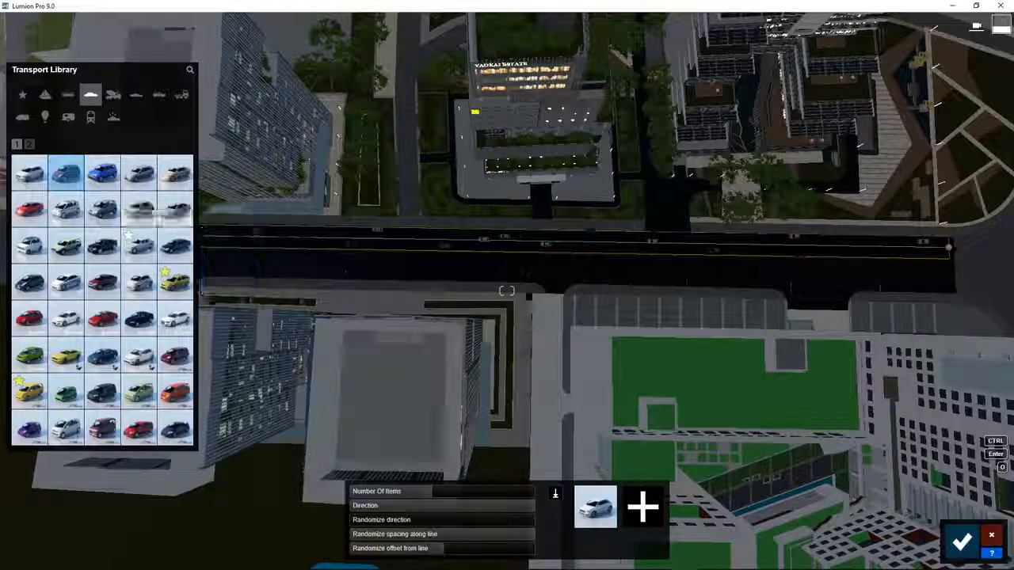
- Add seven more car models from the library to the mass placement mix and accept the row of cars
click(642, 507)
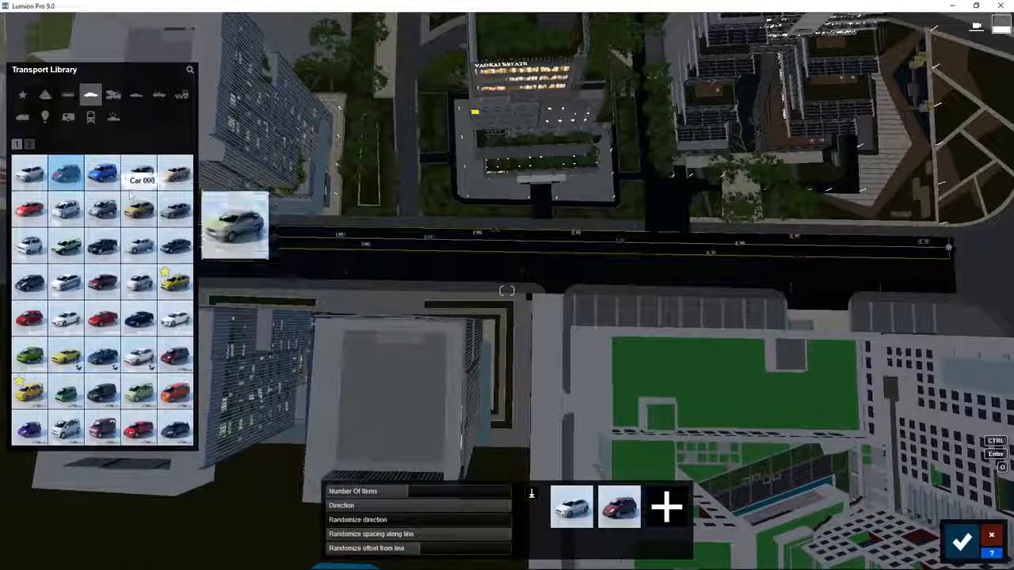
click(666, 506)
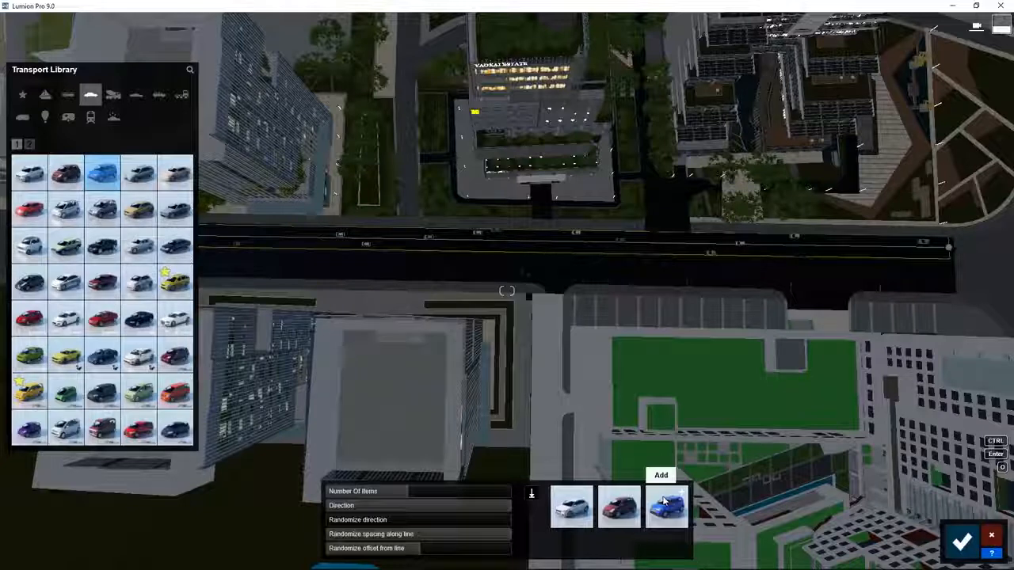
click(139, 172)
click(690, 507)
click(689, 507)
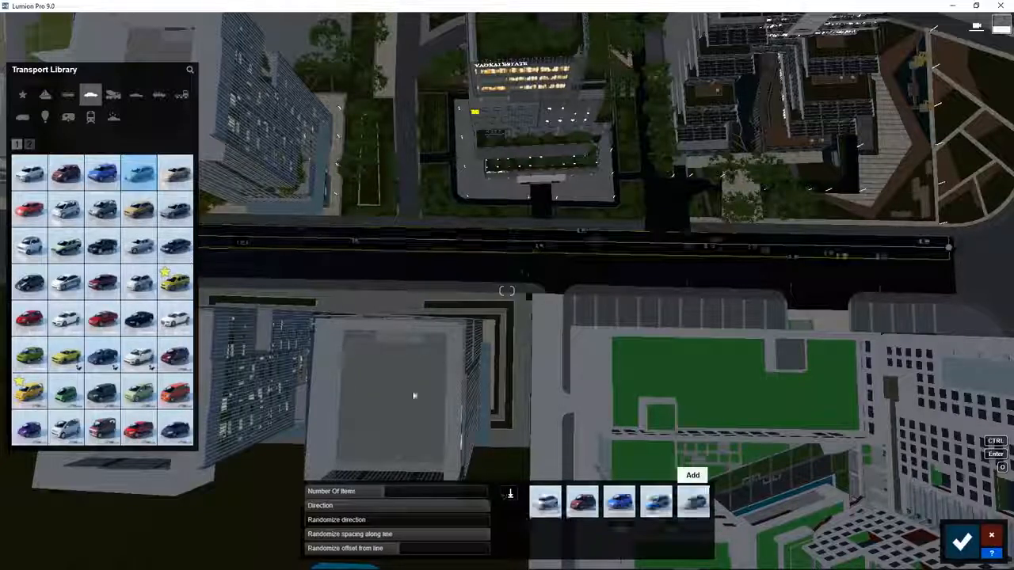
click(175, 172)
click(693, 501)
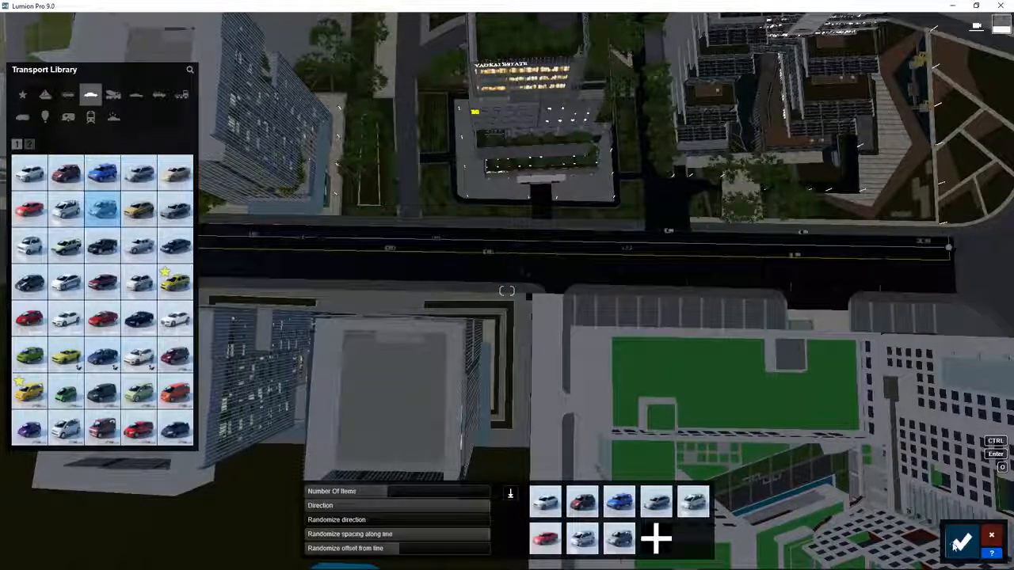
click(962, 541)
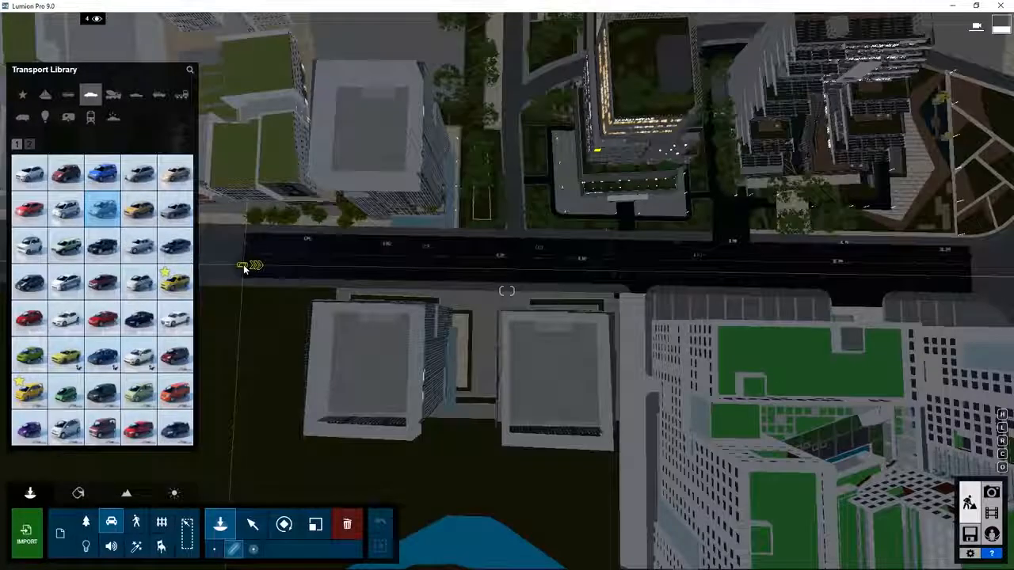
- Mass-place a second row of mixed cars along the road's lower lanes, running in the opposite direction
click(244, 266)
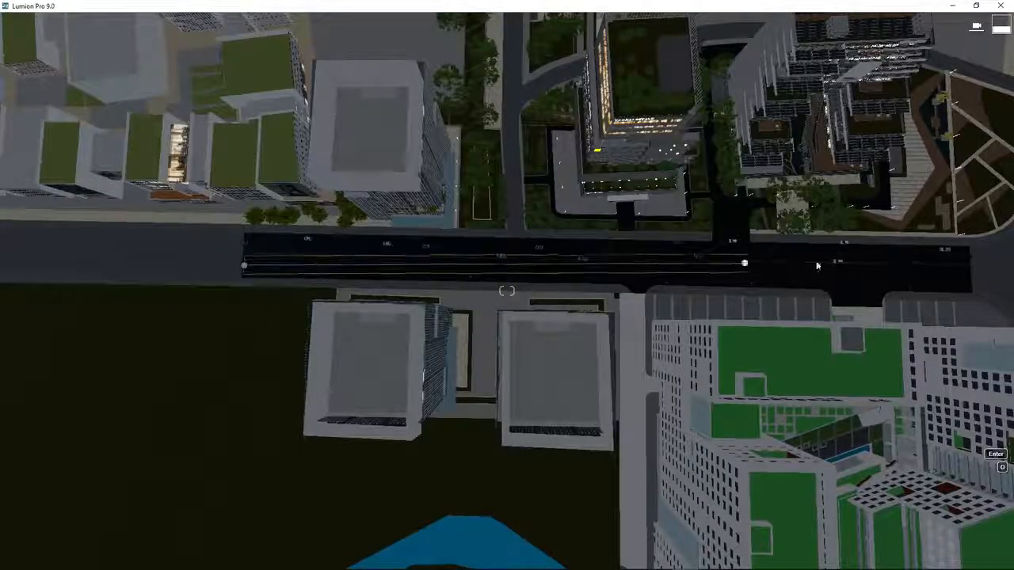
click(971, 282)
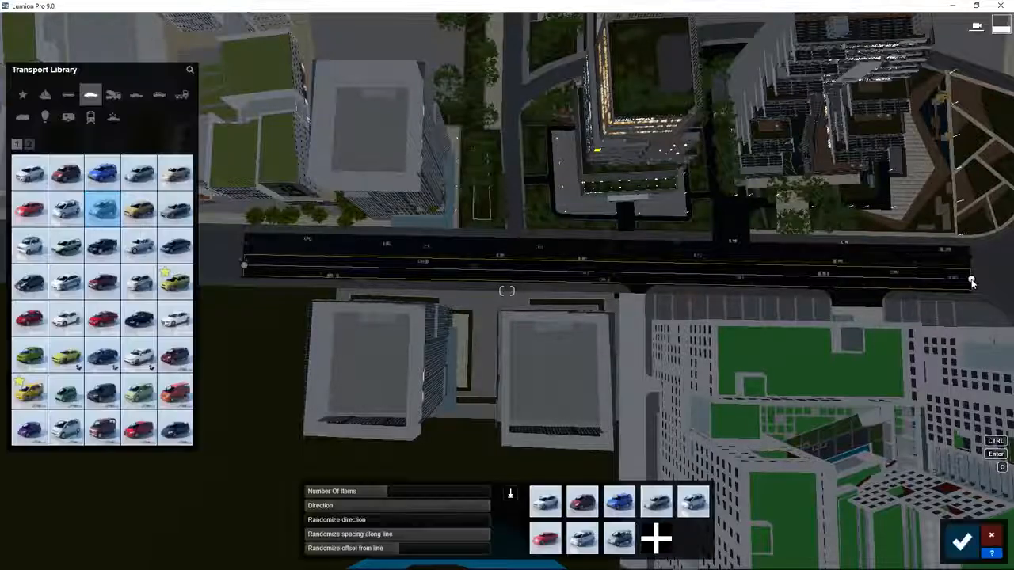
click(962, 541)
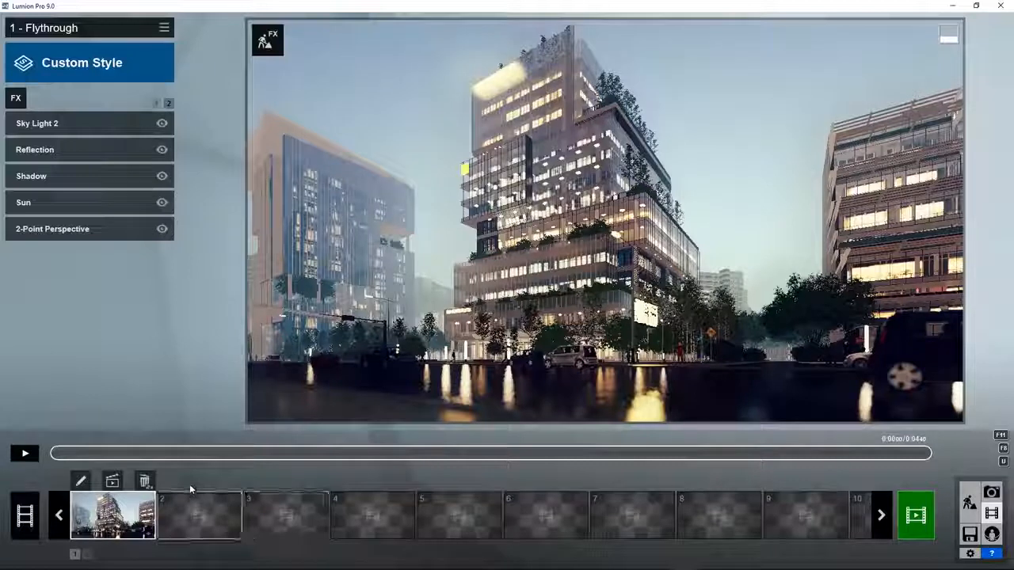
- Record a second movie clip from two identical photos of the aerial road view
click(190, 510)
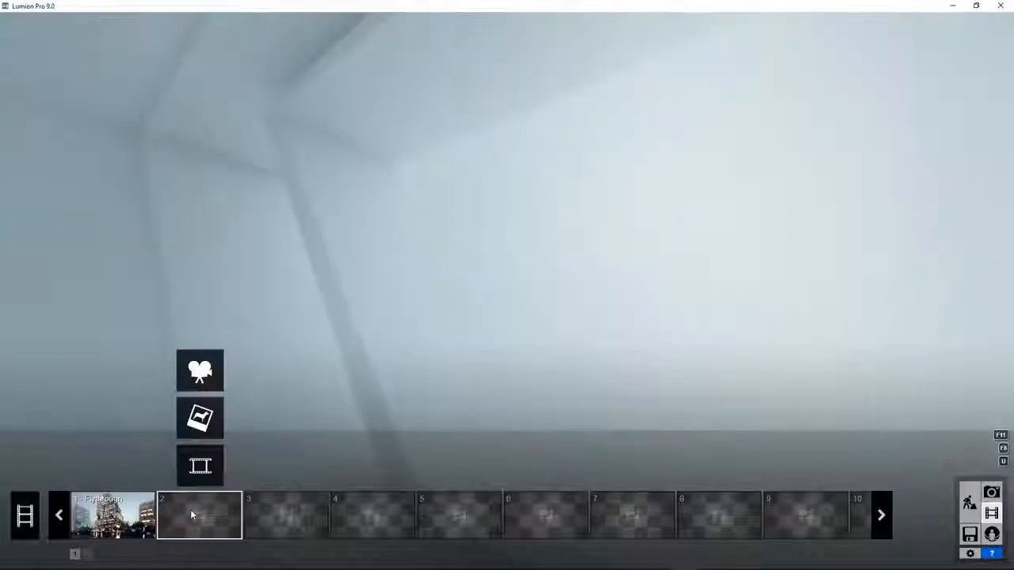
click(200, 371)
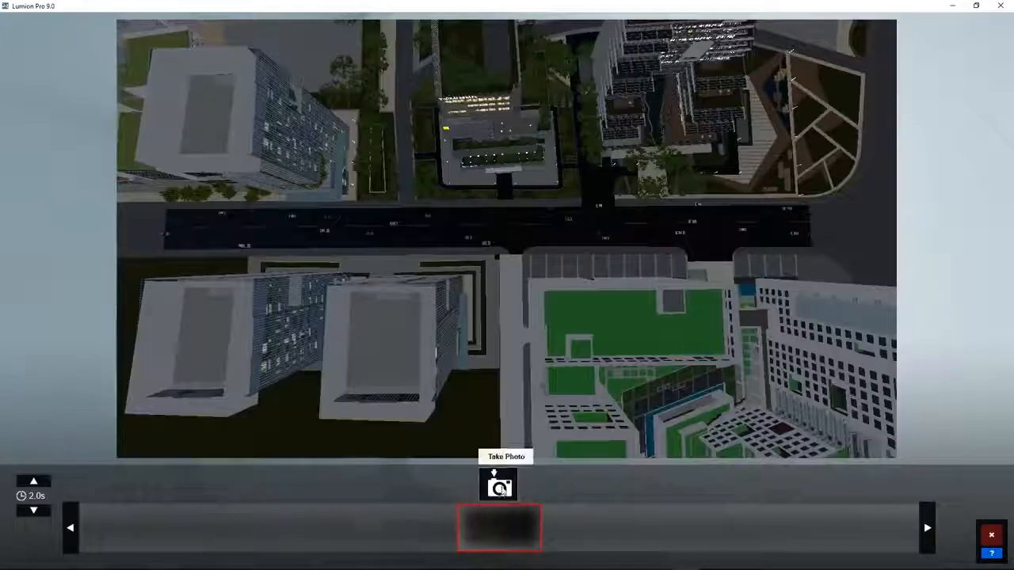
click(500, 487)
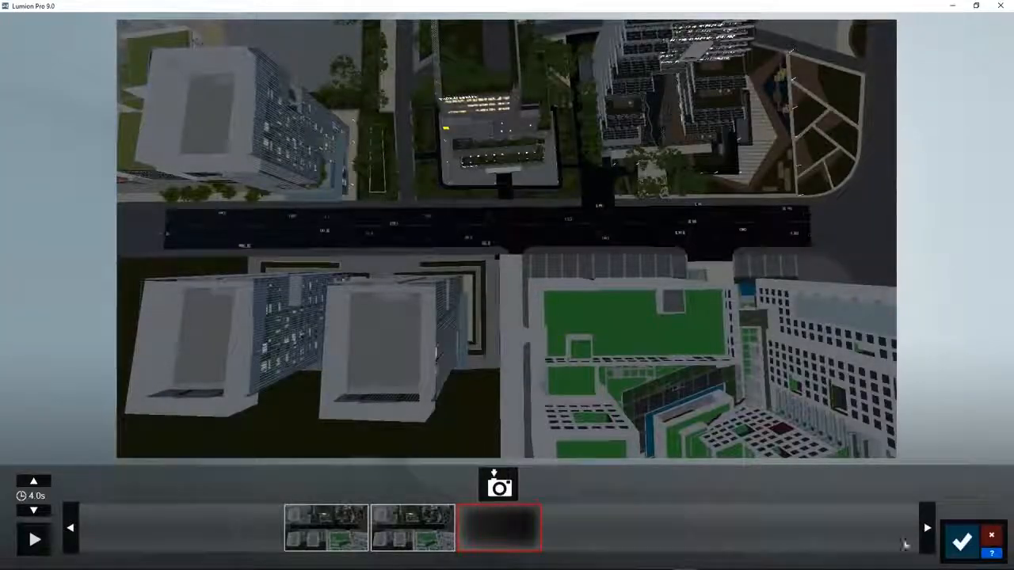
click(962, 541)
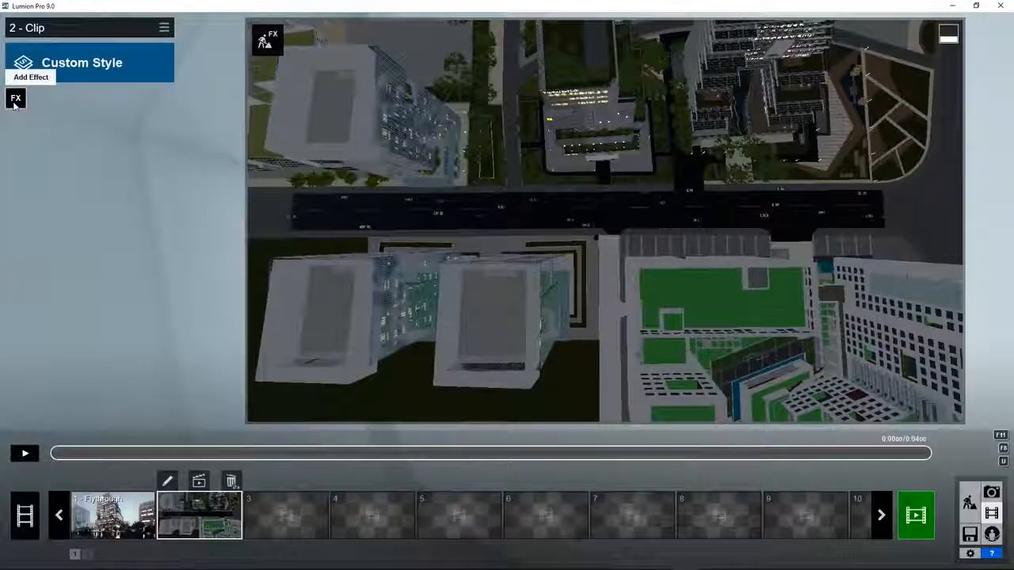
- Add the Mass Move effect to the second clip and open its path editing
click(15, 99)
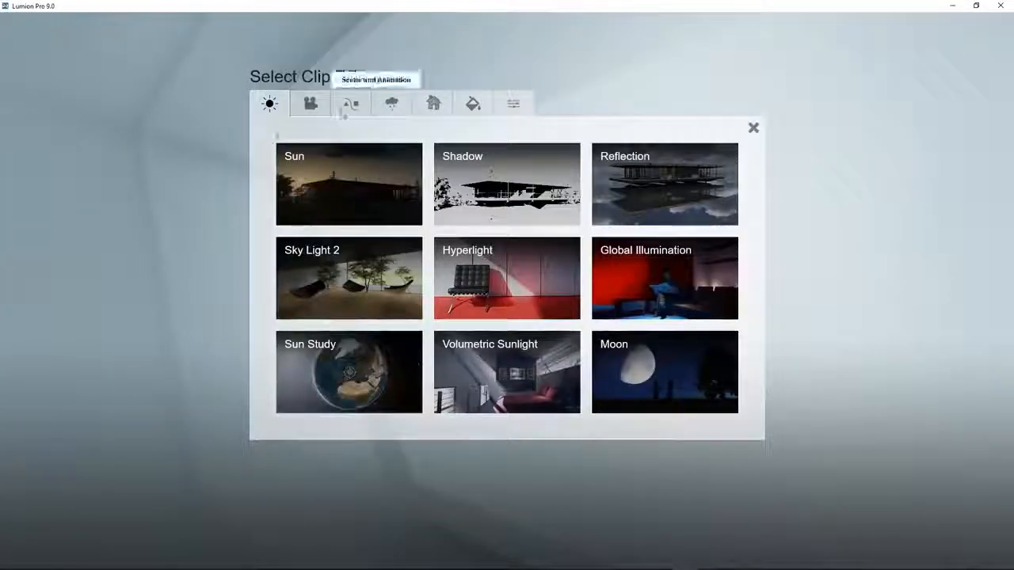
click(346, 107)
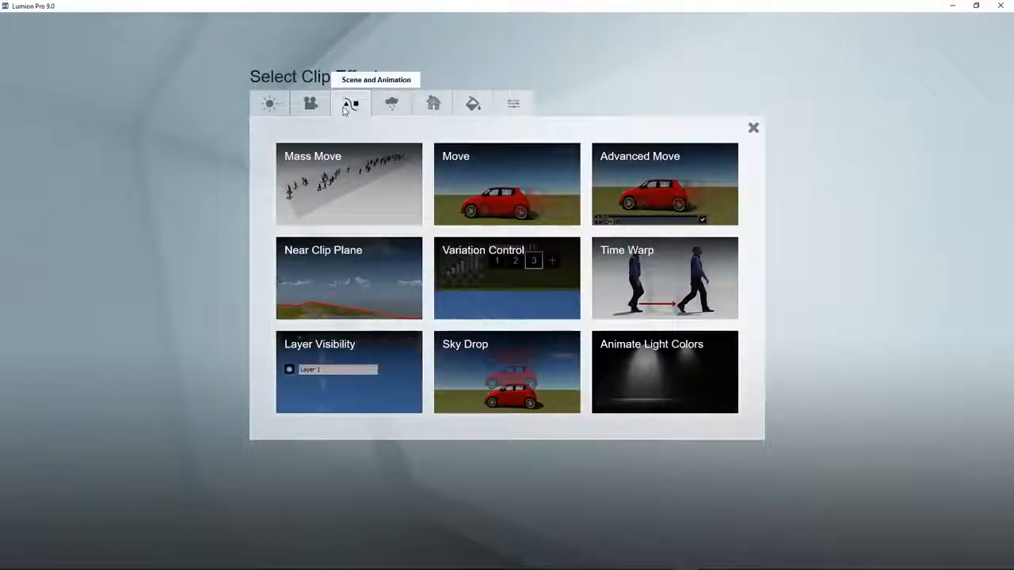
click(349, 184)
click(46, 156)
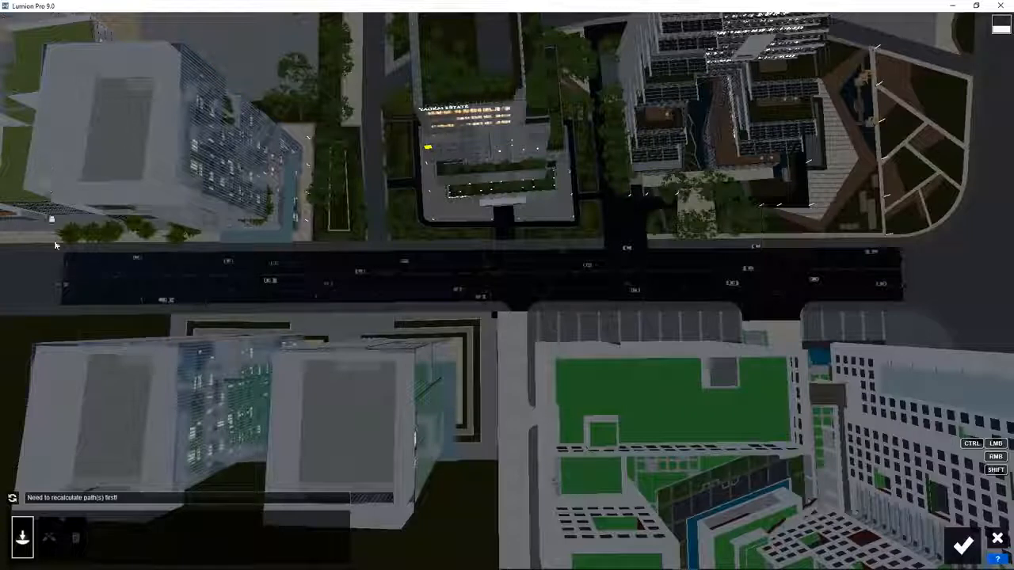
- Create a calculated Mass Move path along the lower lanes, 11.26 m wide with a car speed of 50.63 km/h, and preview the clip
click(62, 293)
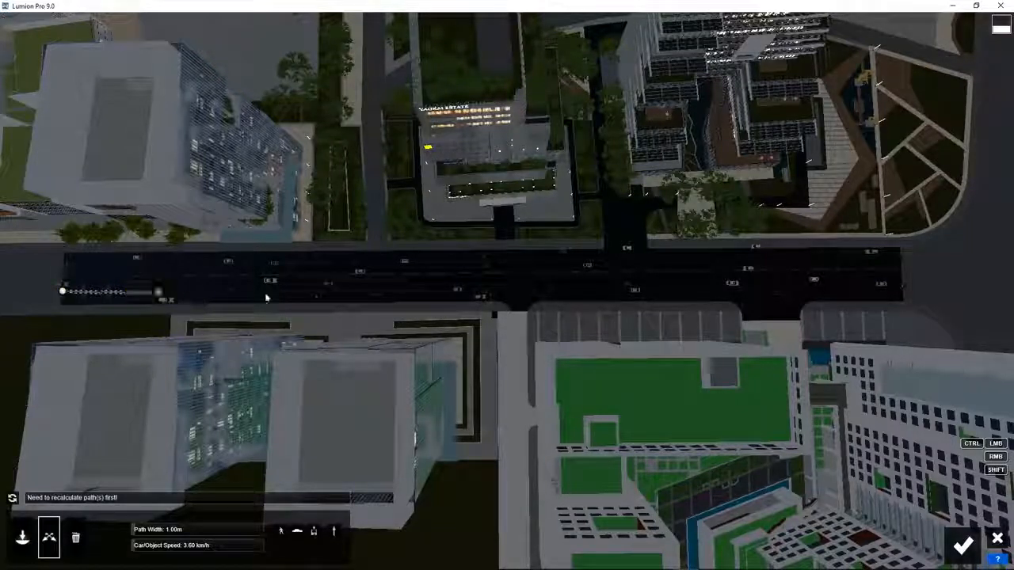
click(903, 286)
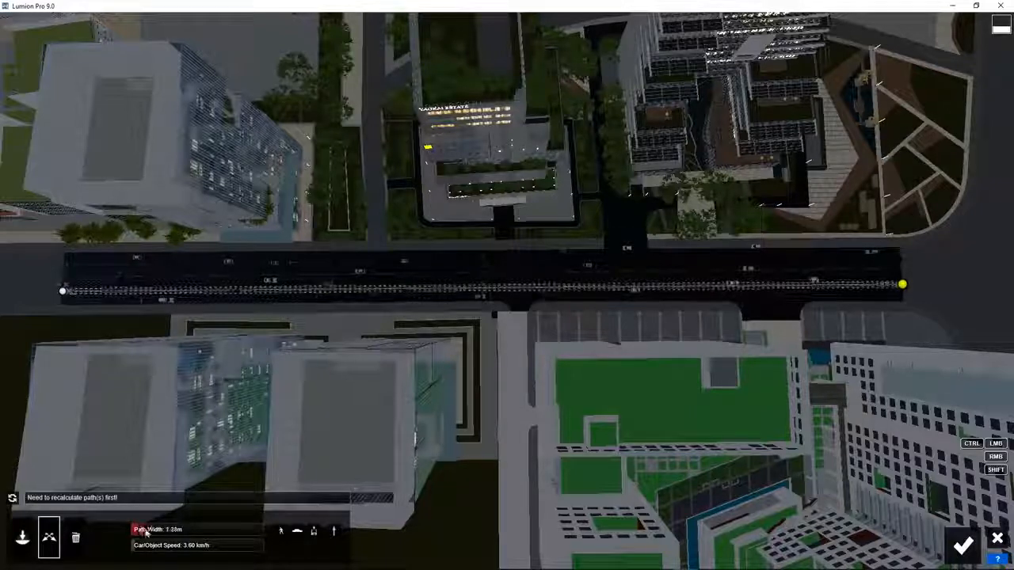
drag(139, 532, 205, 539)
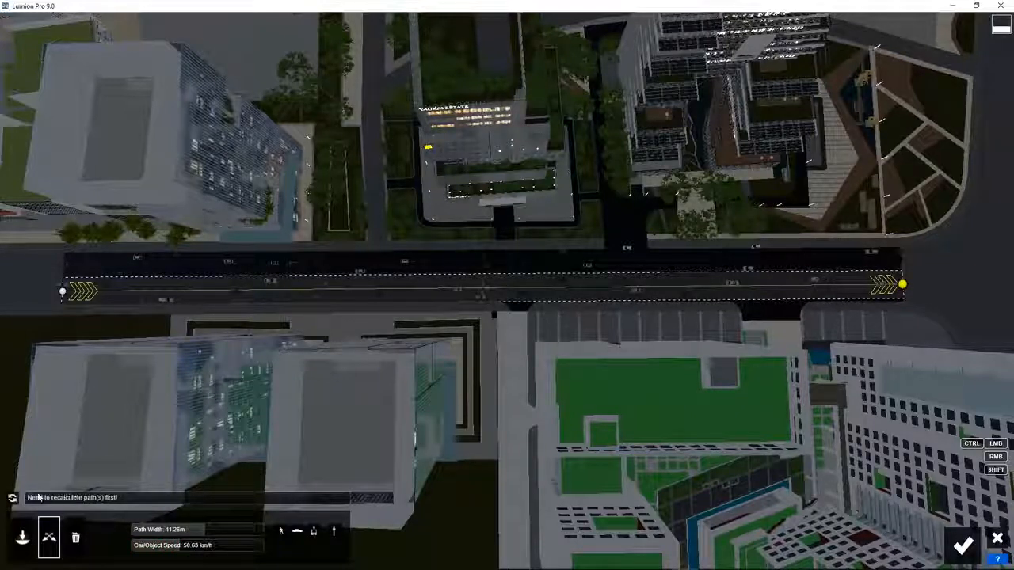
click(13, 498)
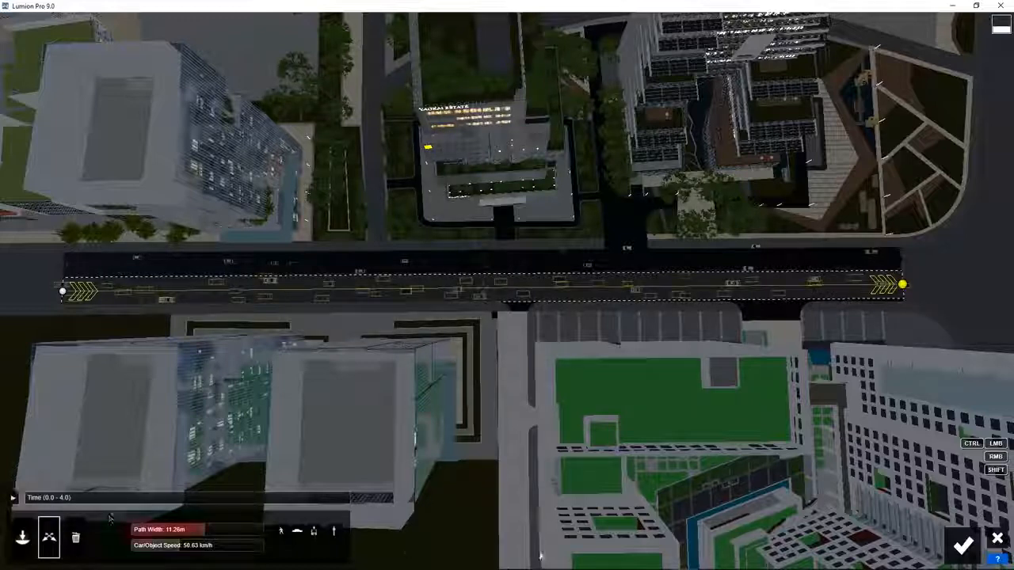
click(961, 546)
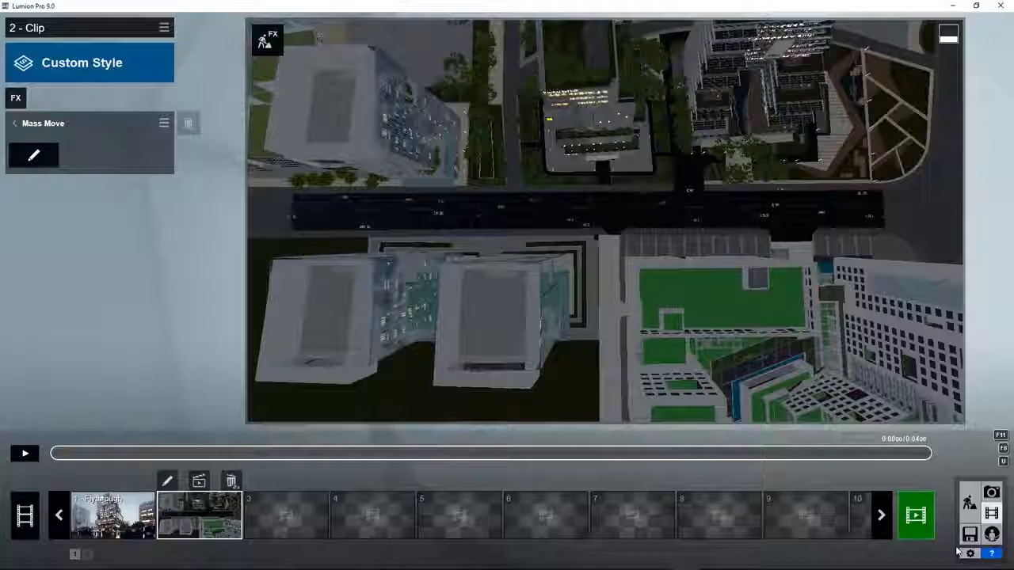
click(27, 455)
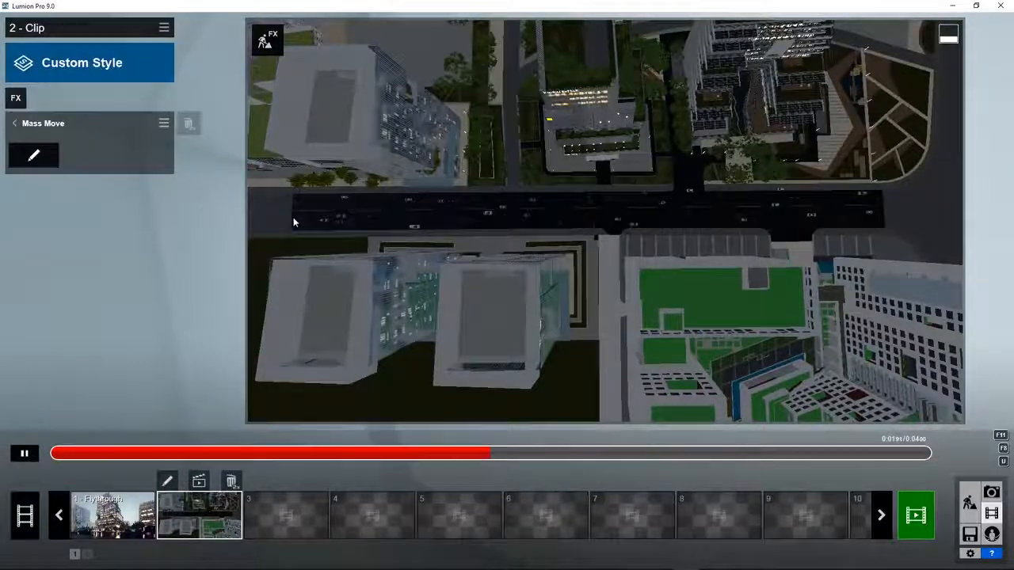
click(24, 454)
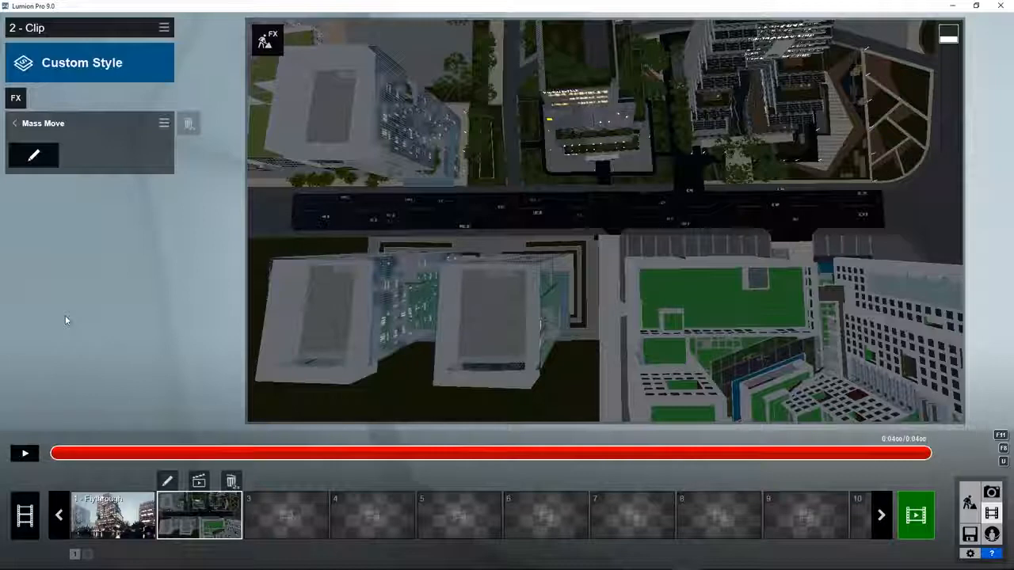
- Add a second Mass Move path along the upper lanes in the opposite direction, 9.16 m wide at 50.63 km/h, and calculate and play it
click(36, 157)
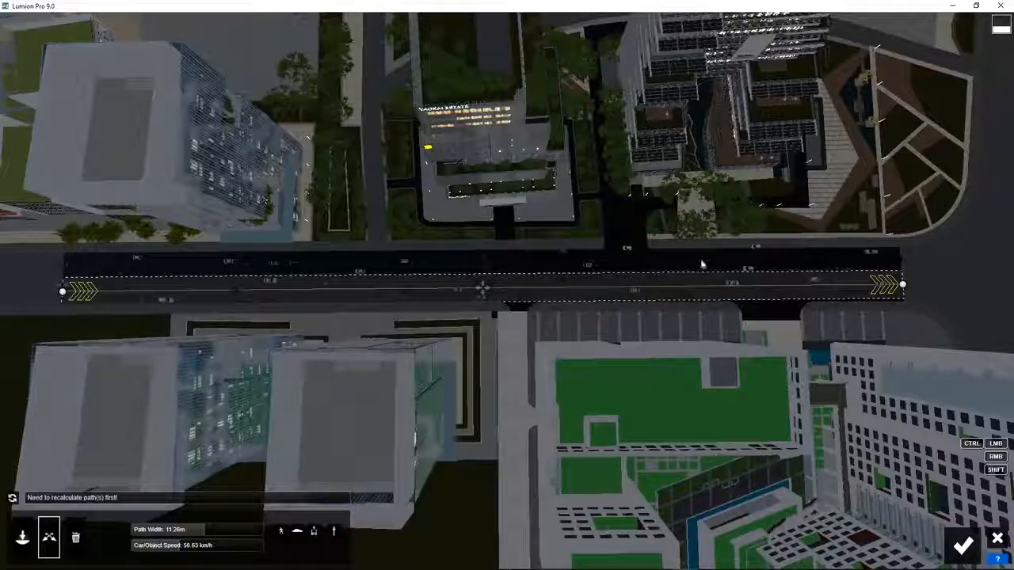
click(22, 539)
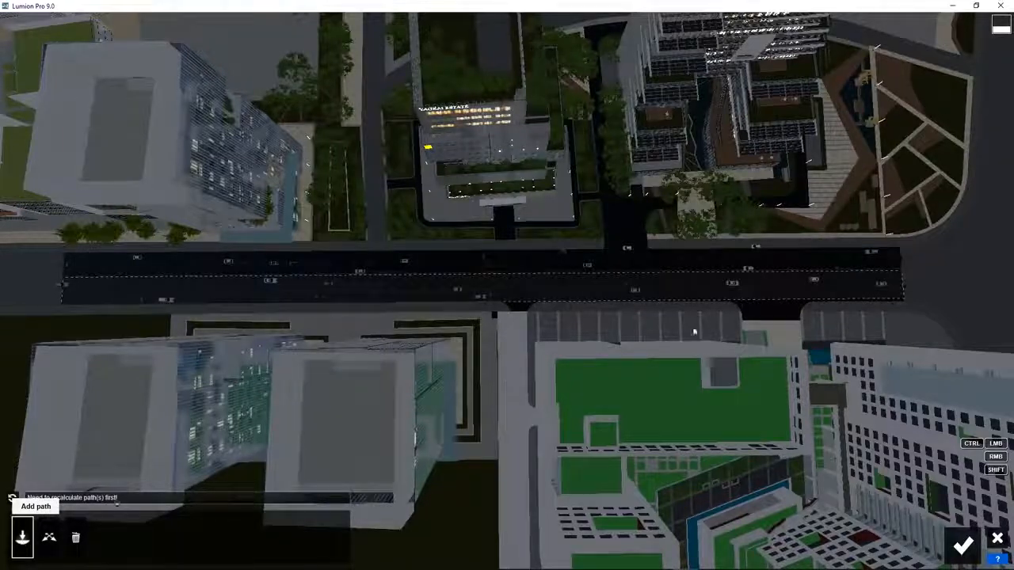
click(901, 261)
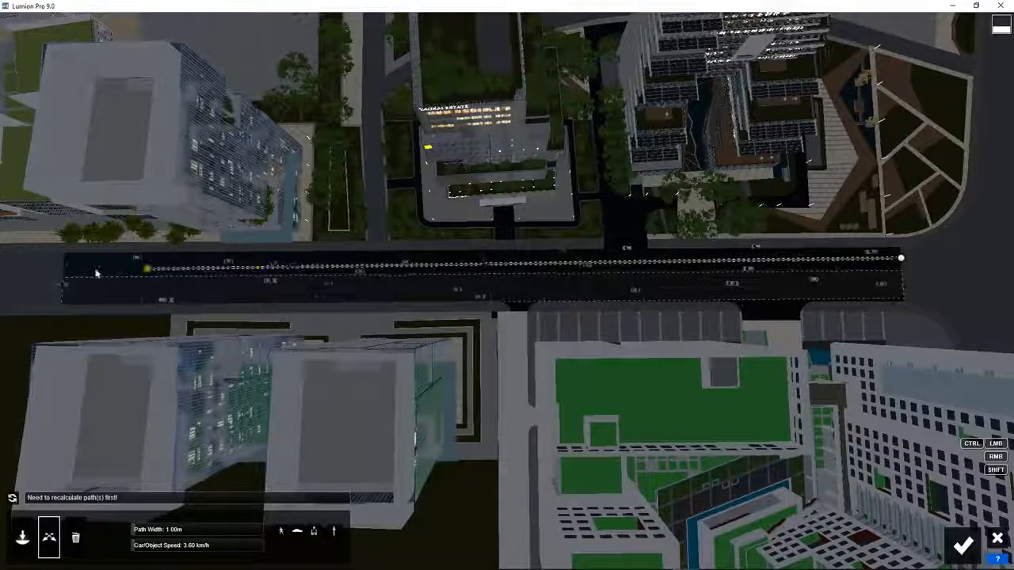
click(61, 266)
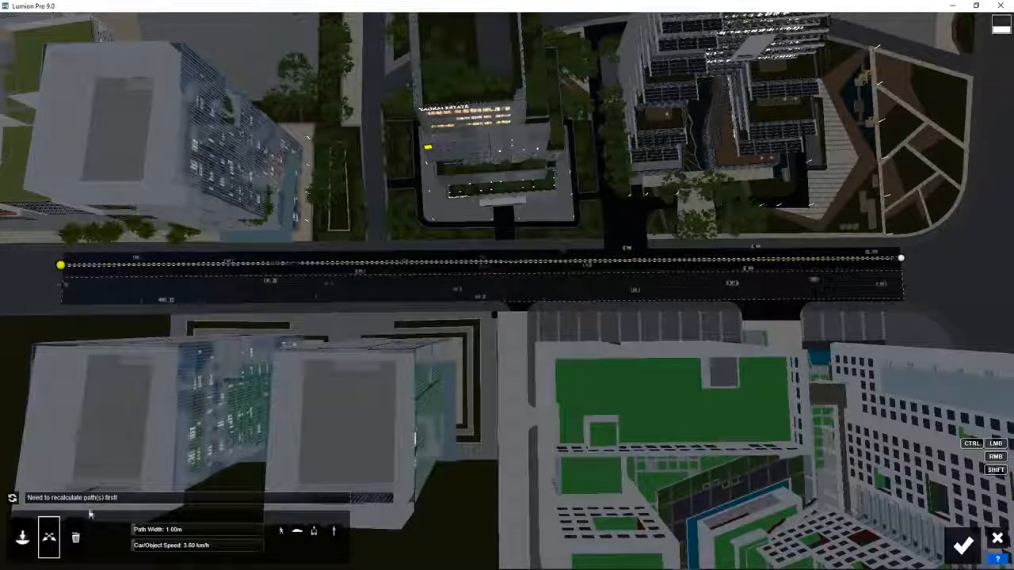
drag(136, 536, 191, 546)
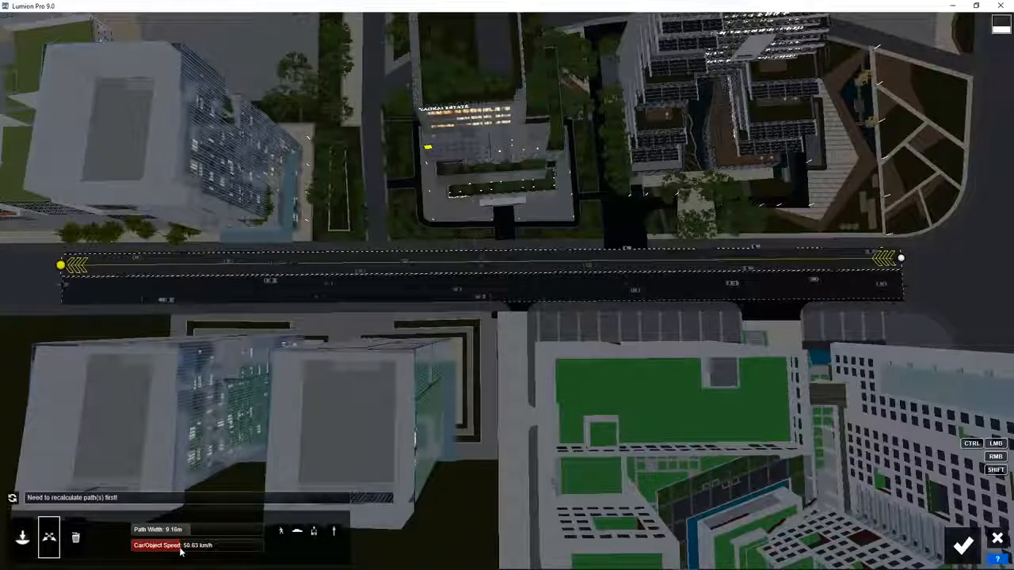
click(12, 497)
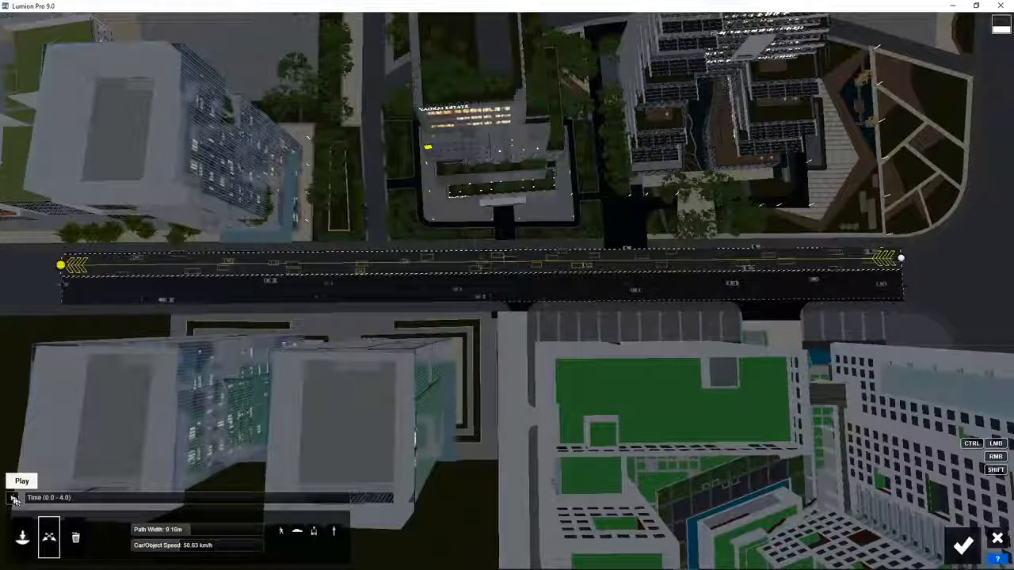
click(13, 497)
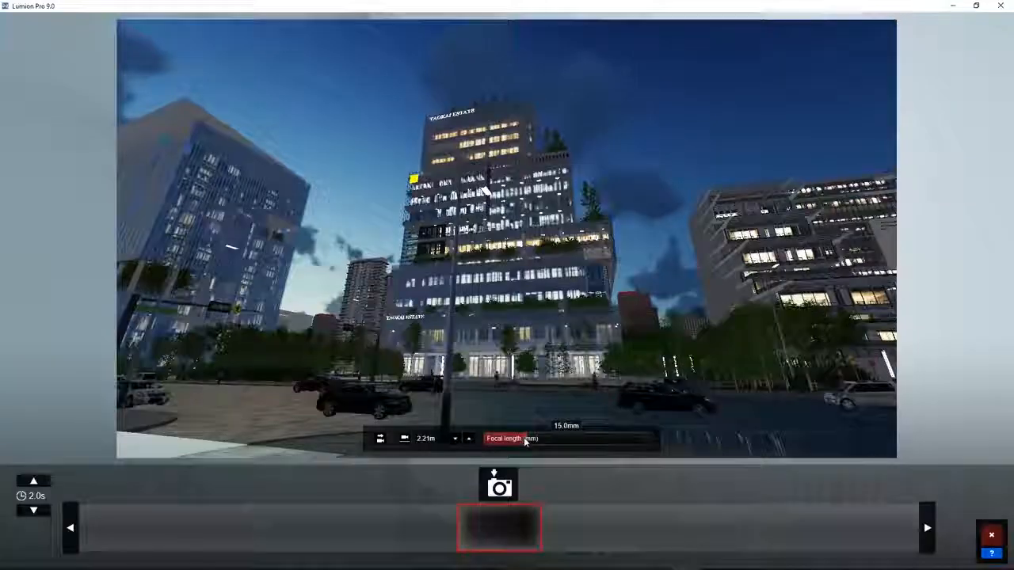
- Set the camera's focal length to 17.6 mm and record the third clip from two identical street-level photos of the building
drag(524, 442, 536, 442)
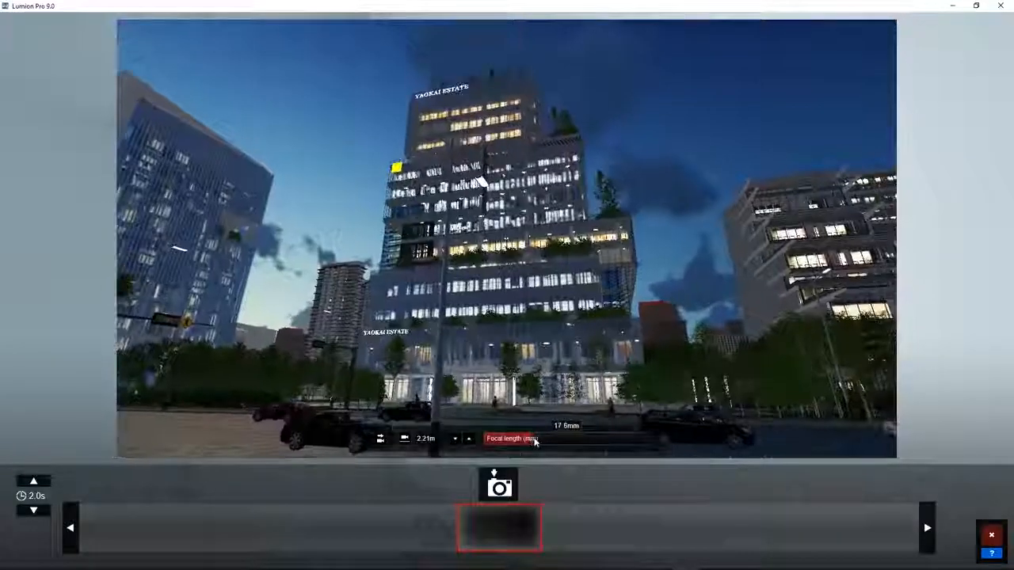
mouse_move(555, 380)
right_down()
mouse_move(547, 387)
mouse_move(556, 389)
right_up()
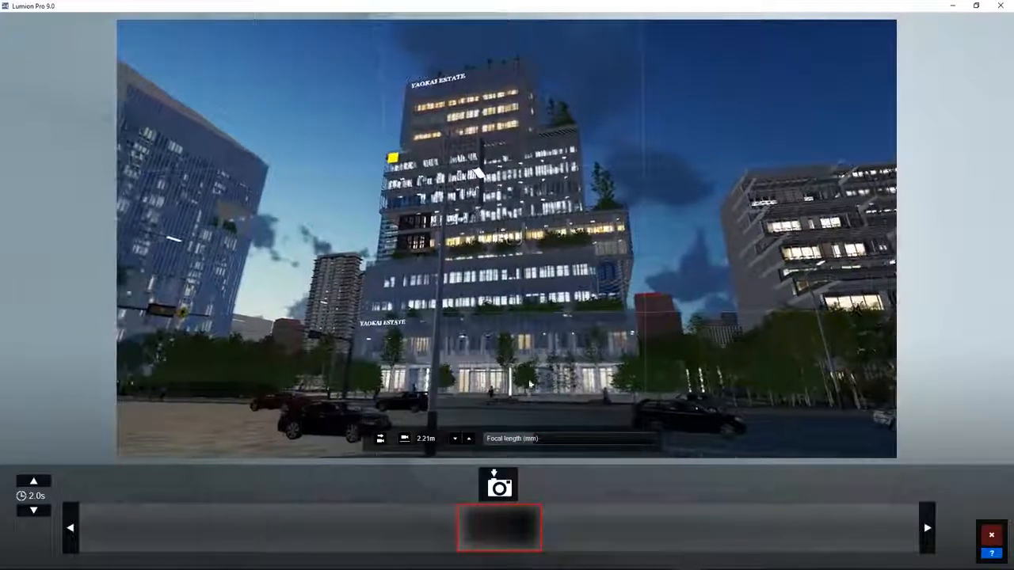
click(496, 482)
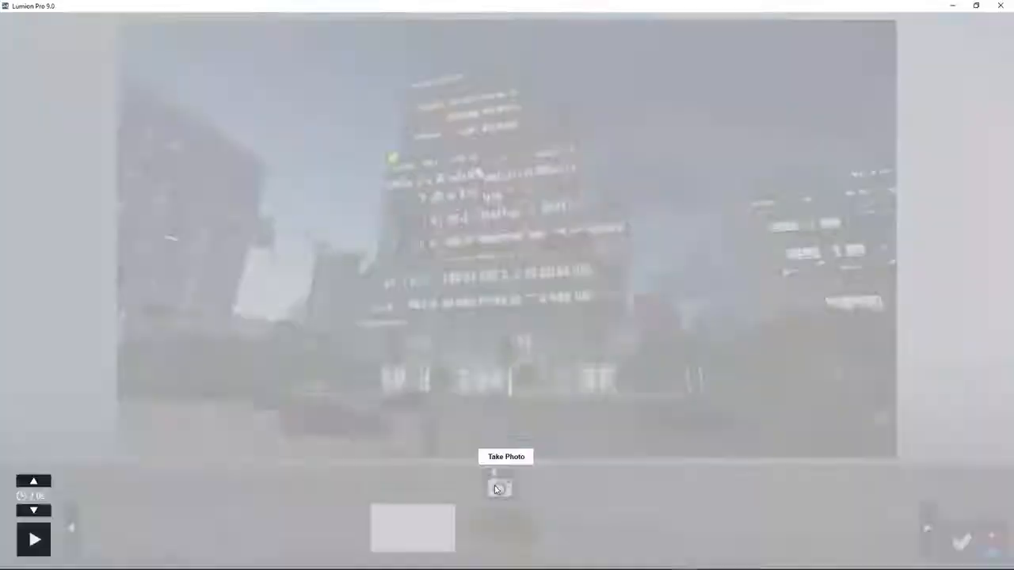
click(499, 486)
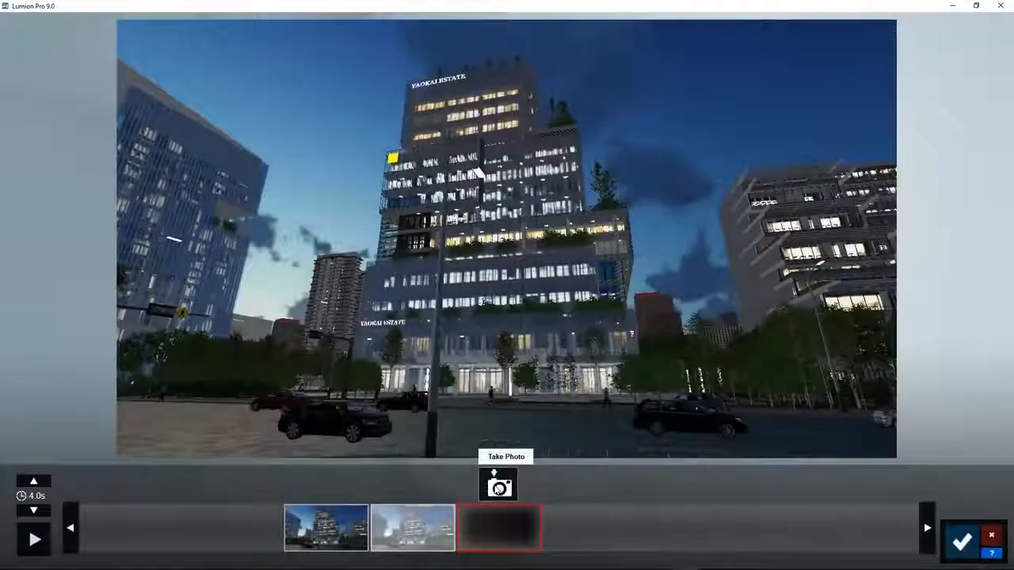
click(957, 542)
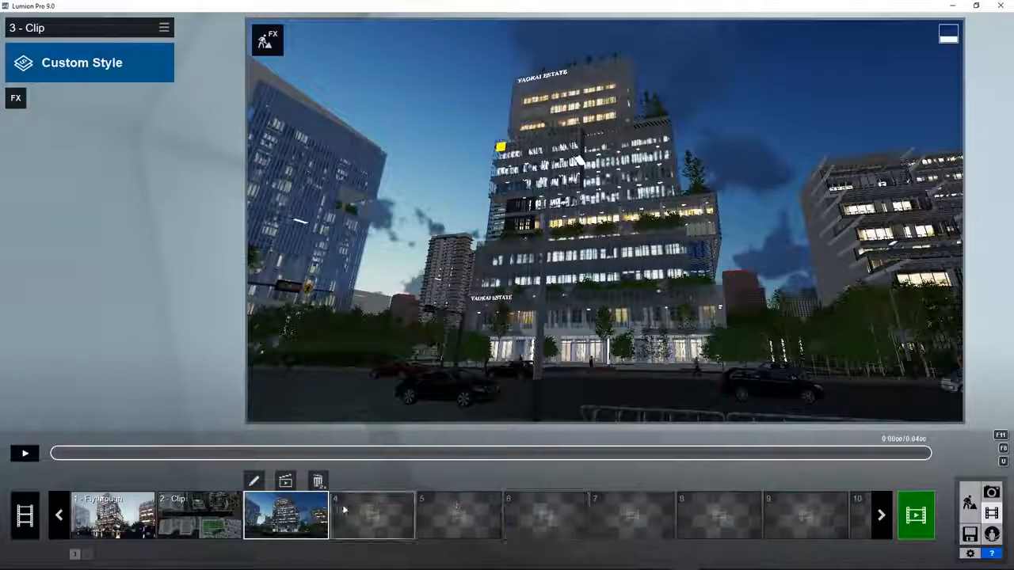
- Copy the Mass Move effect from the second clip
click(198, 515)
click(79, 129)
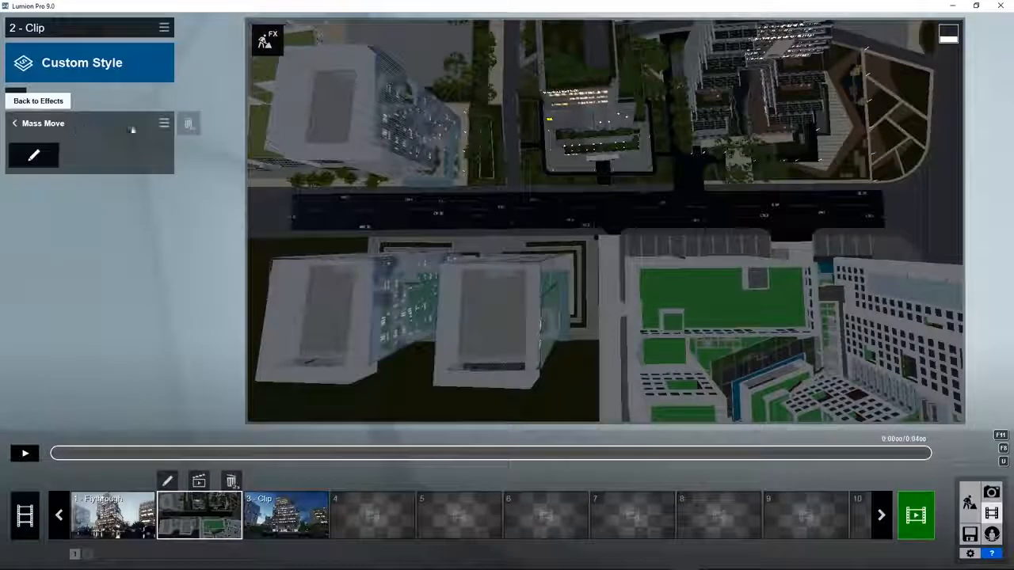
click(164, 123)
click(166, 92)
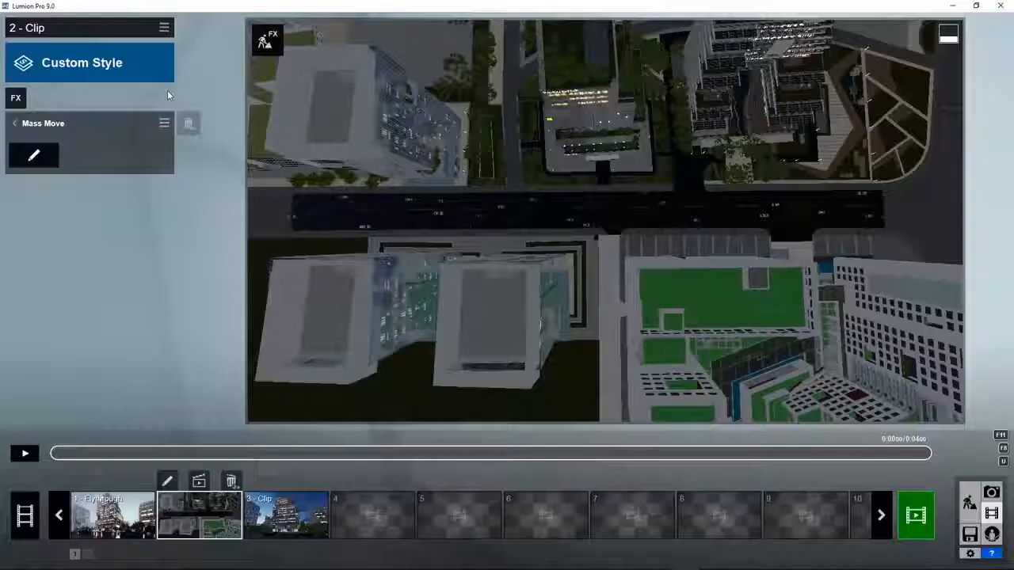
- Add a Mass Move effect to the third clip, paste the copied effect settings into it, and play the clip
click(285, 514)
click(16, 97)
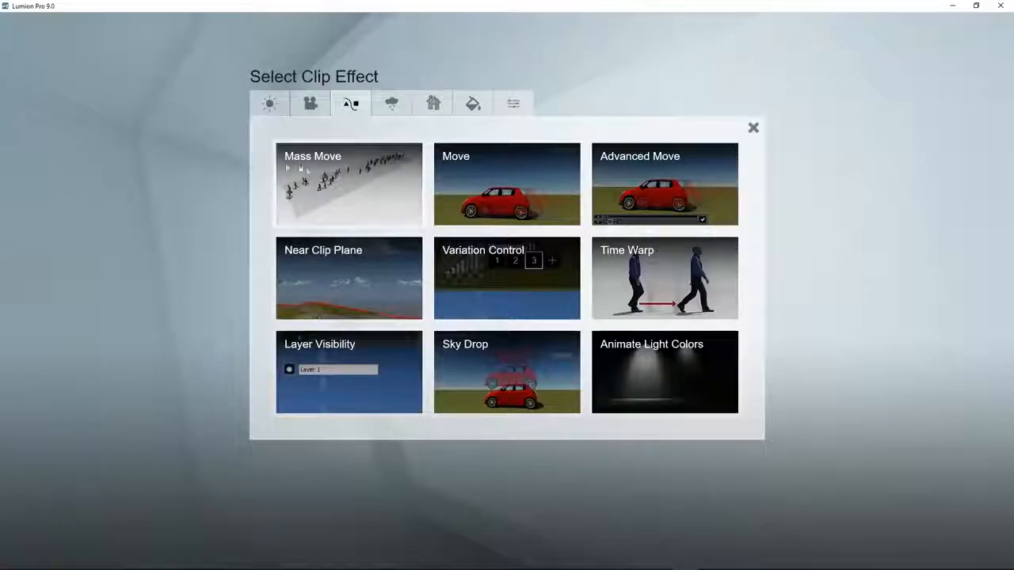
click(316, 176)
click(163, 123)
click(158, 156)
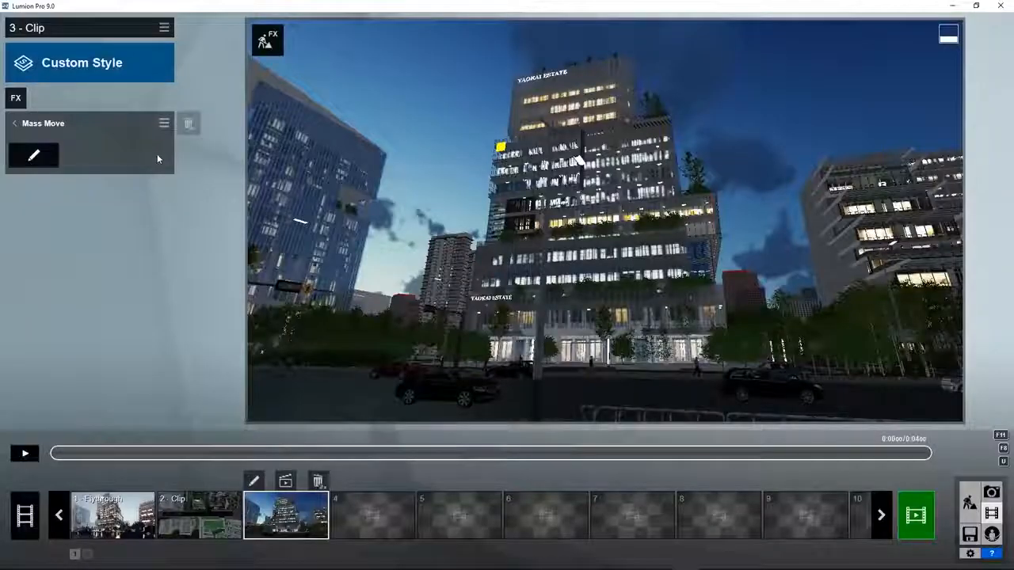
click(25, 454)
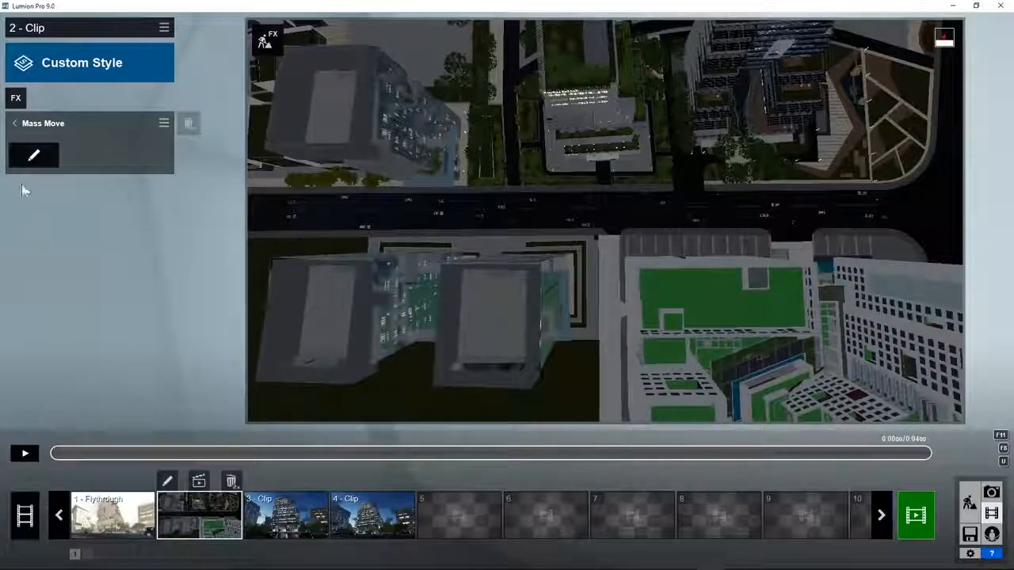
- Delete the upper-lane Mass Move path in the second clip and centre the remaining path on the road by moving both end nodes
click(33, 158)
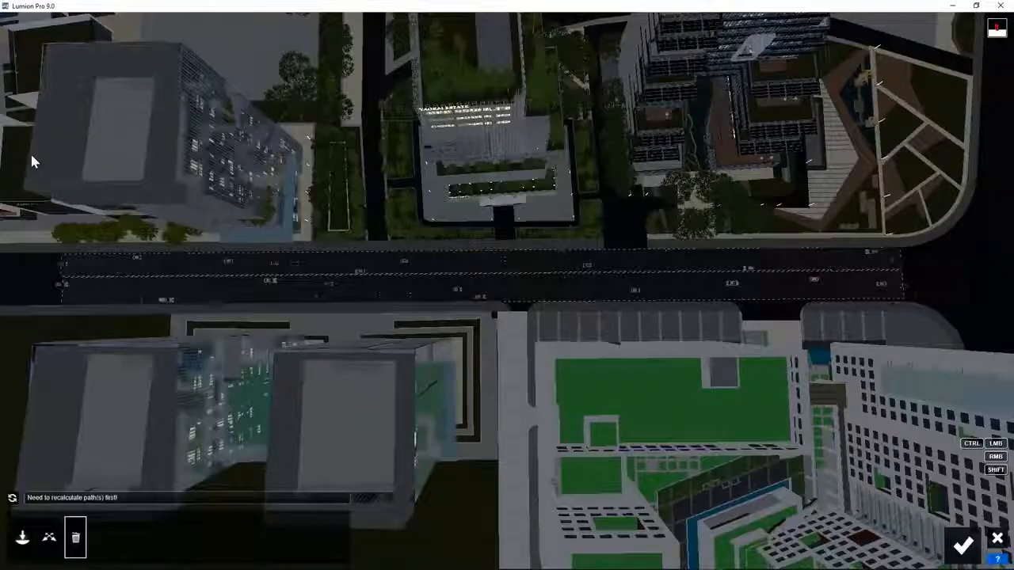
click(84, 265)
click(111, 288)
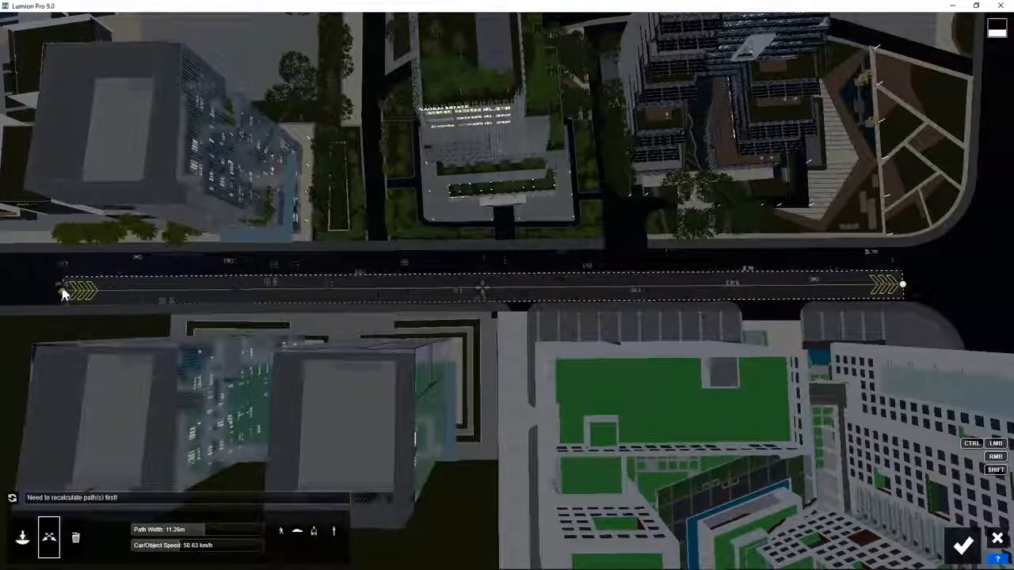
drag(62, 291, 62, 278)
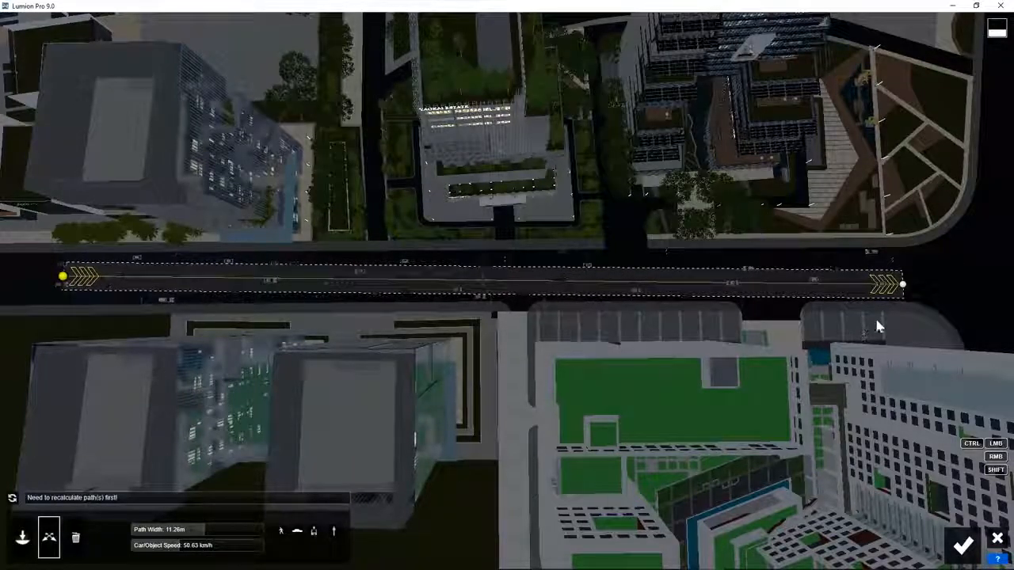
drag(904, 286, 905, 269)
- Set the path width to 20.00 m, switch the path to dual direction, and calculate and play the traffic
drag(185, 533, 277, 530)
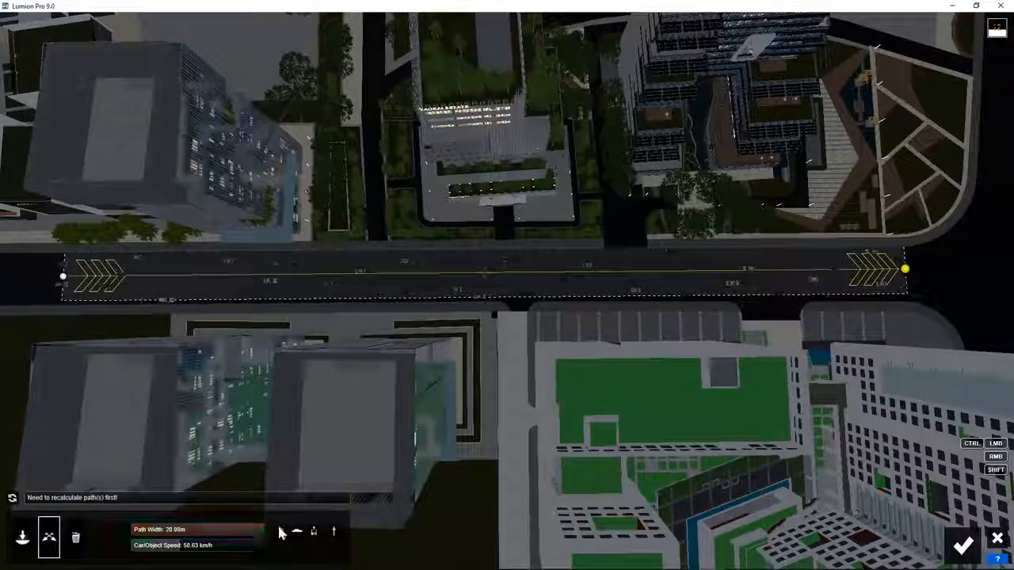
click(333, 535)
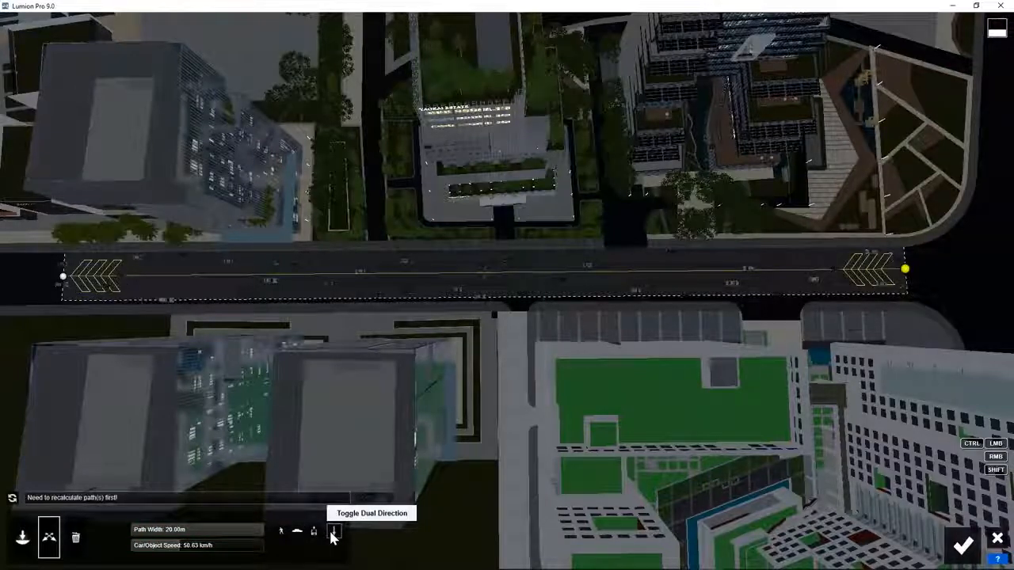
click(12, 498)
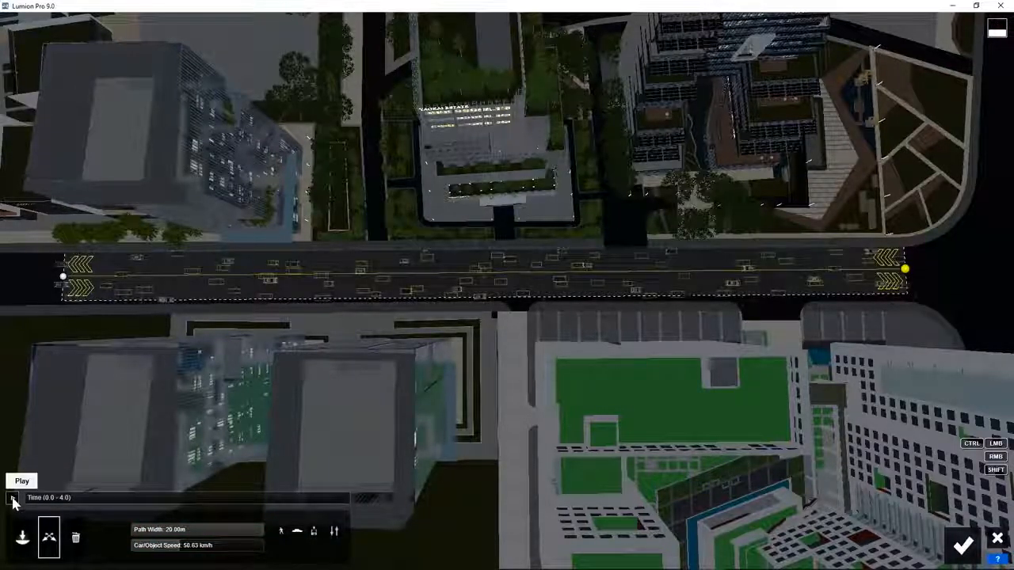
click(13, 499)
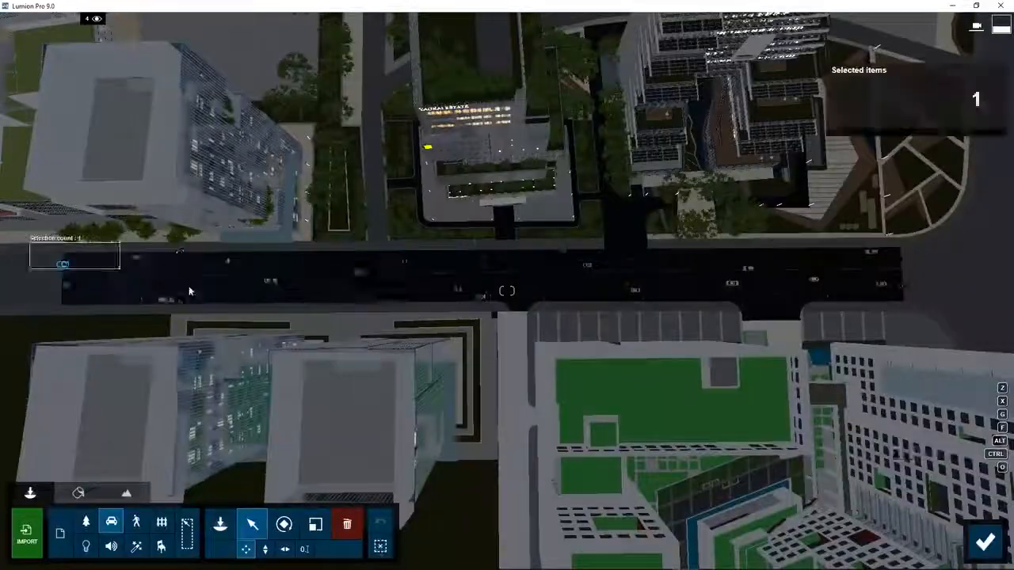
- Select the cars along the road, and extend the Mass Move path around the road's bend with three more nodes, recalculating and playing it
drag(189, 291, 944, 315)
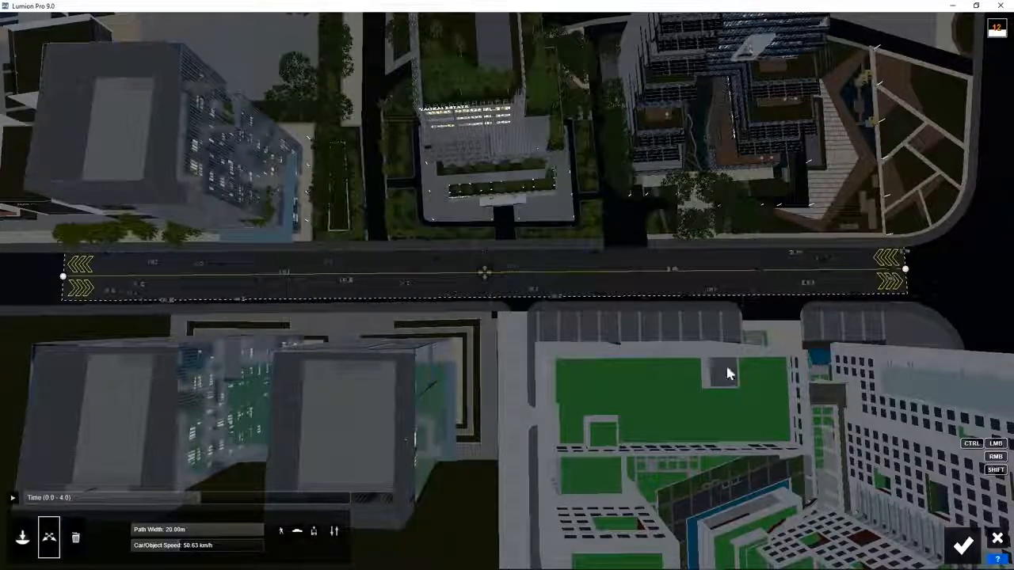
ctrl+click(958, 250)
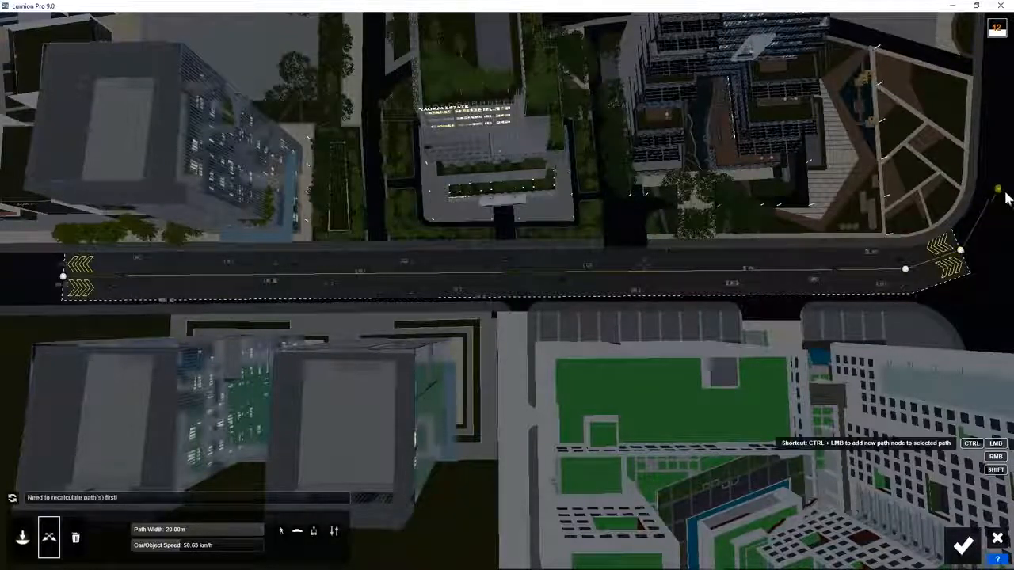
ctrl+click(1007, 198)
ctrl+click(1011, 118)
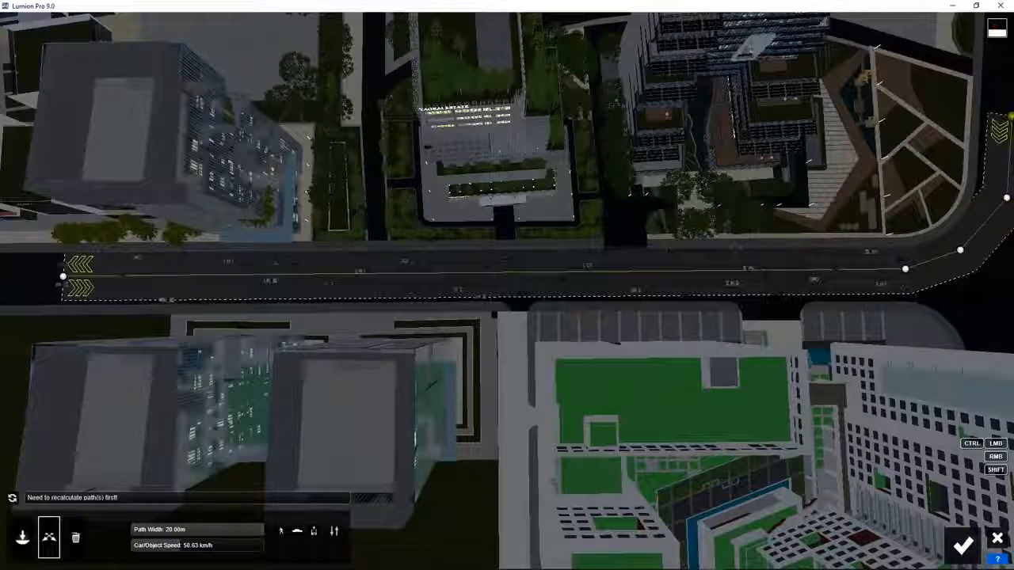
click(15, 500)
click(14, 500)
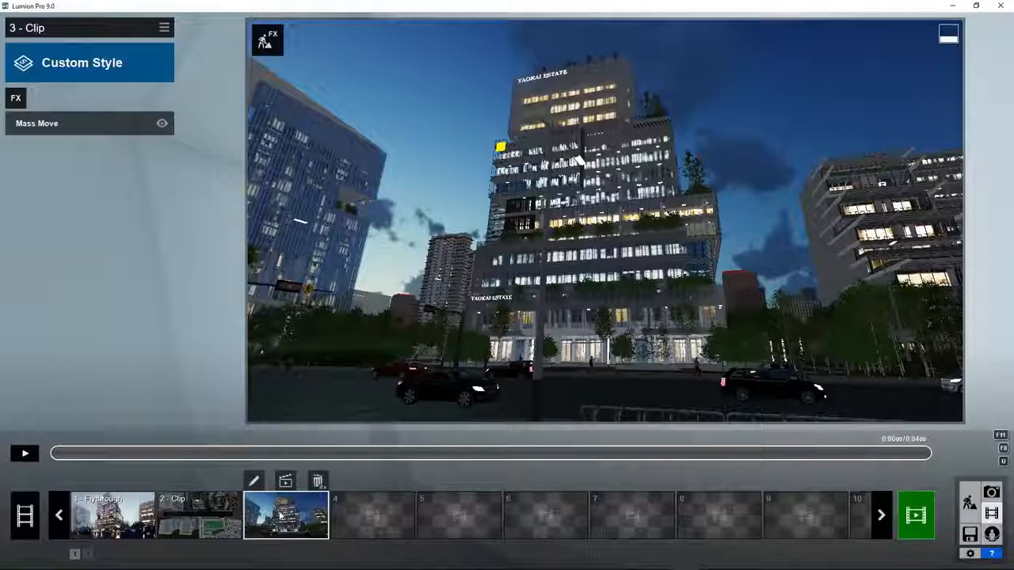
- Add a Move effect to the third clip and set a pedestrian's end position farther along the sidewalk in front of the building
click(15, 98)
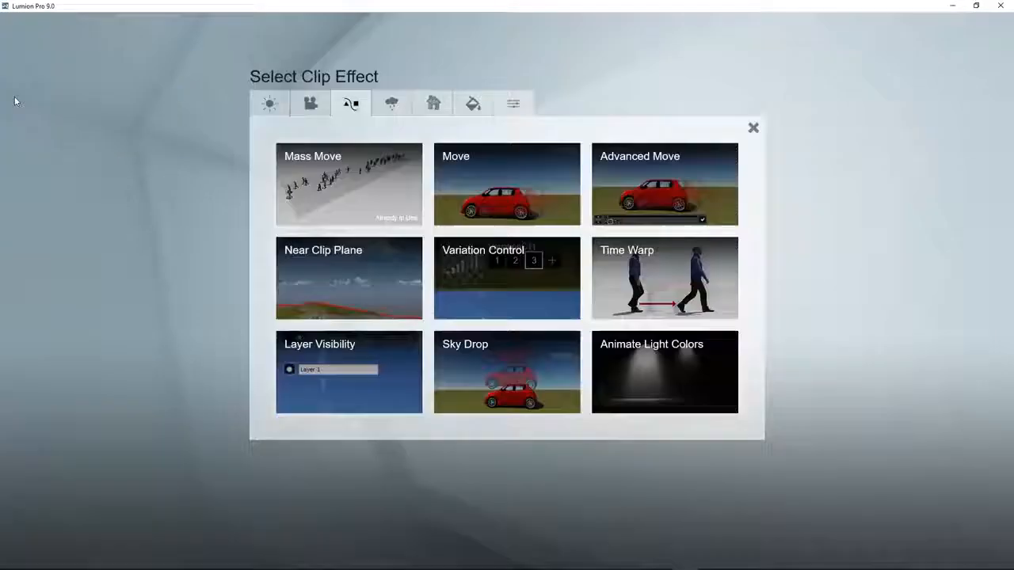
click(498, 186)
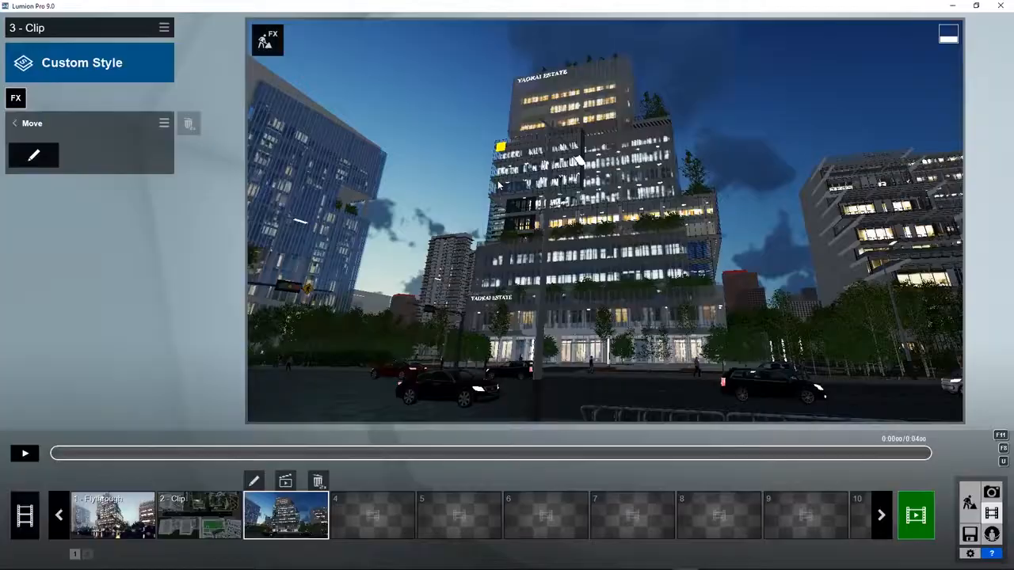
click(39, 161)
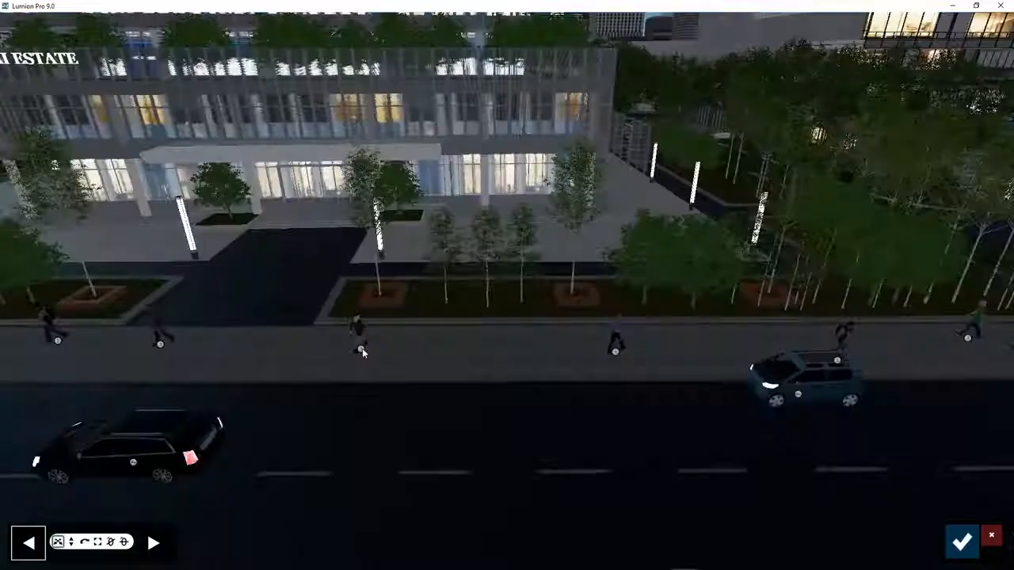
click(360, 349)
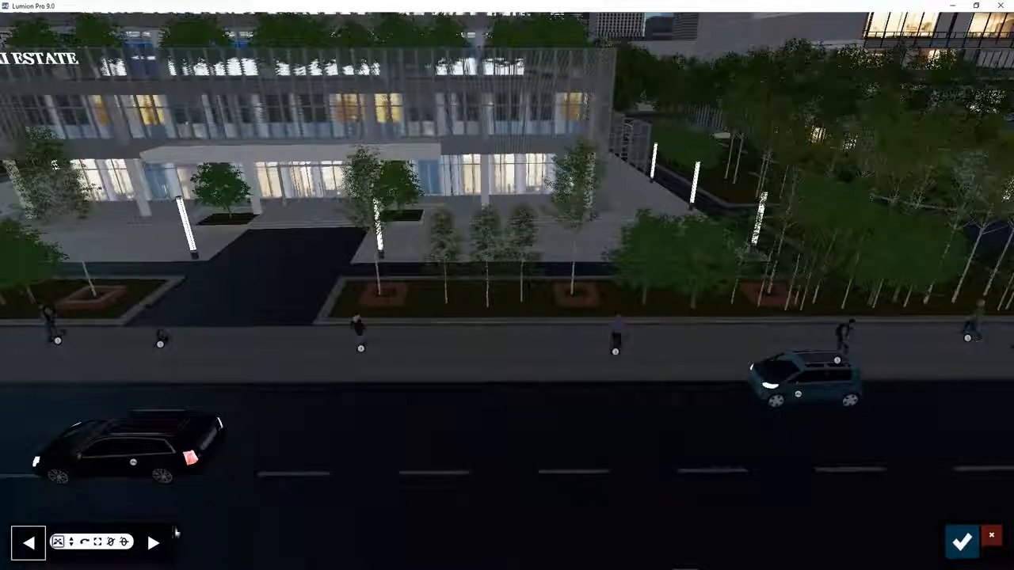
click(154, 542)
drag(364, 352, 685, 367)
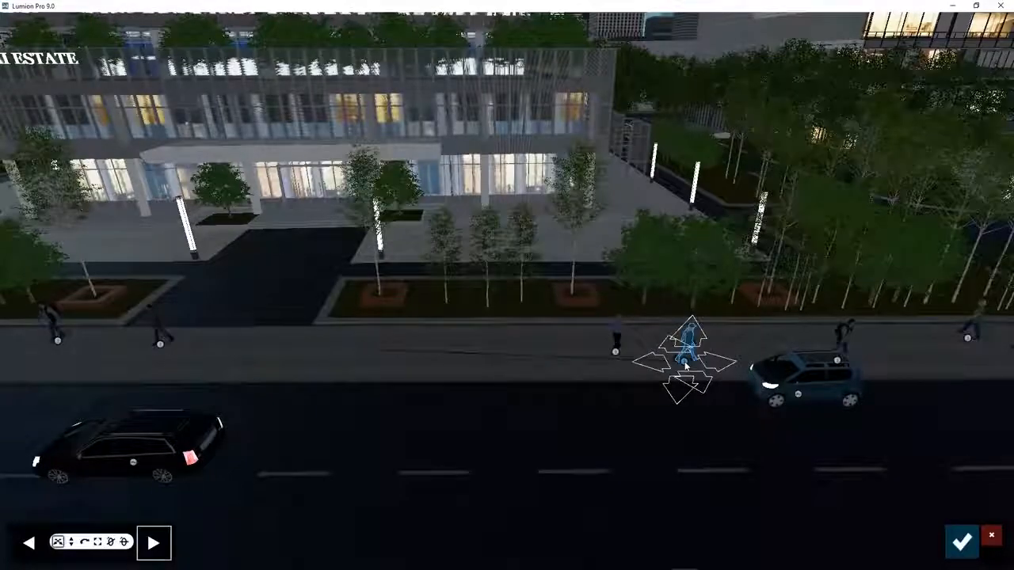
click(962, 542)
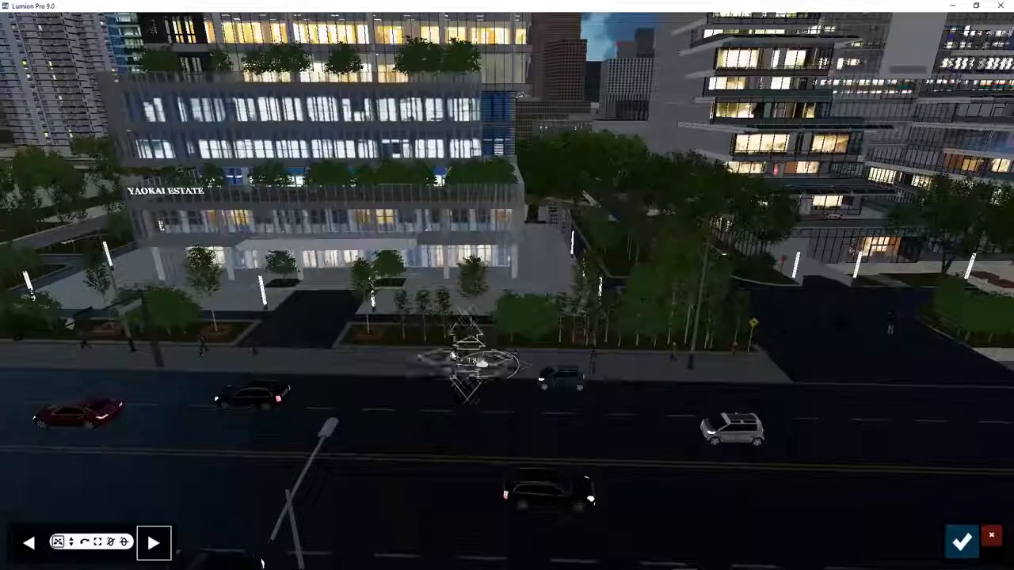
- Set end positions along the sidewalk for several more pedestrians in both directions and save the Move effect
drag(341, 350, 335, 351)
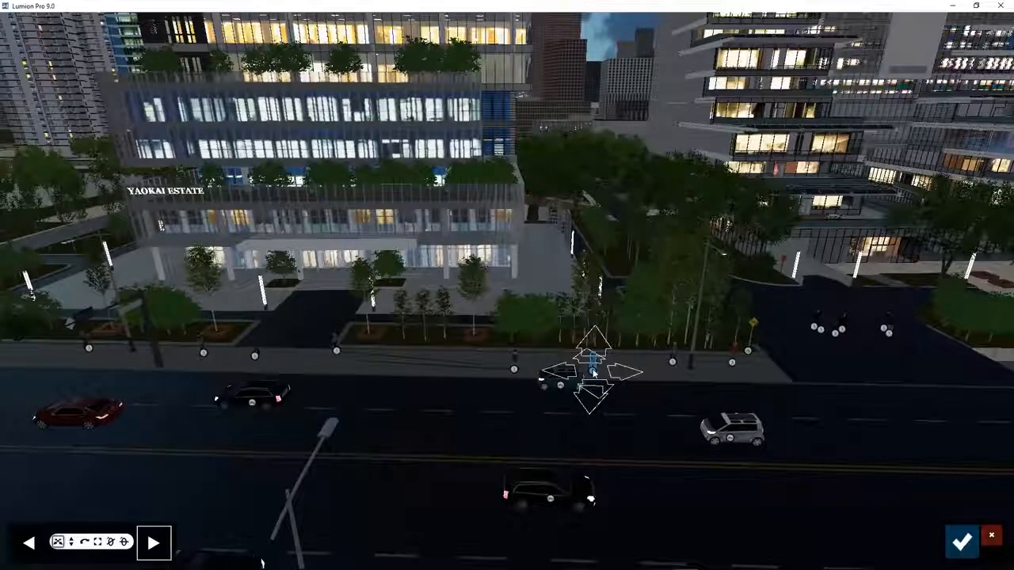
drag(593, 371, 734, 364)
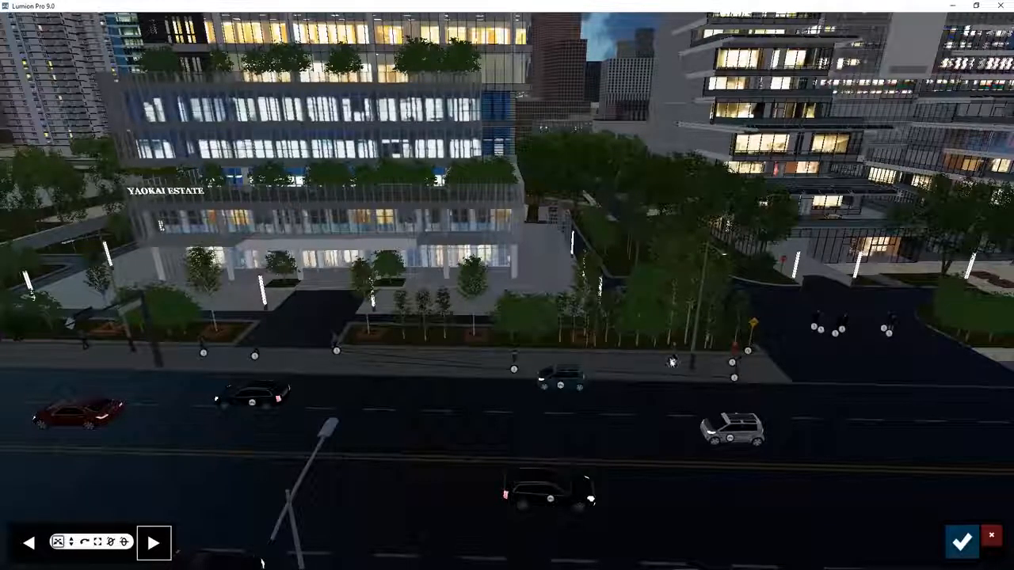
drag(672, 361, 510, 358)
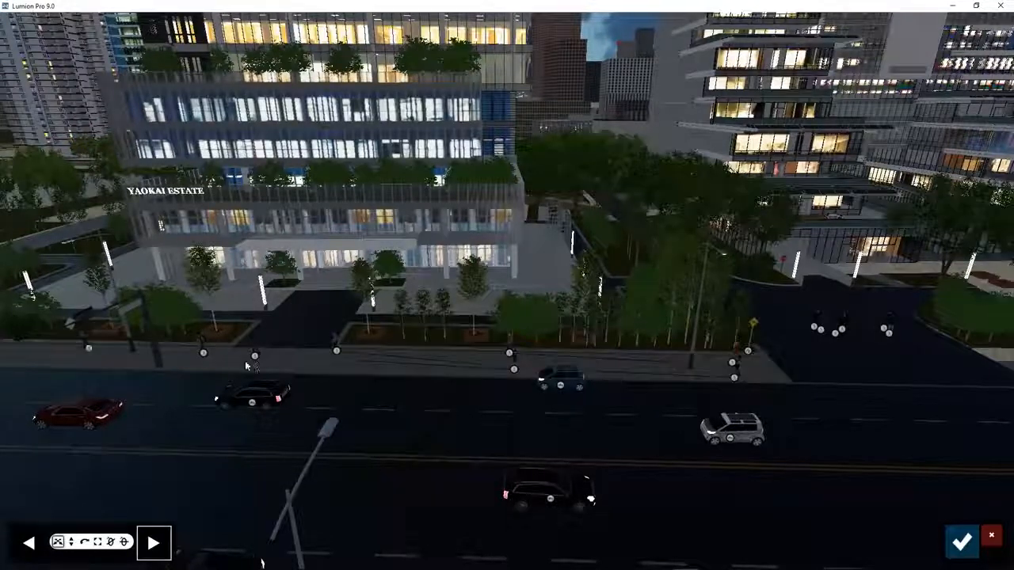
drag(221, 361, 376, 369)
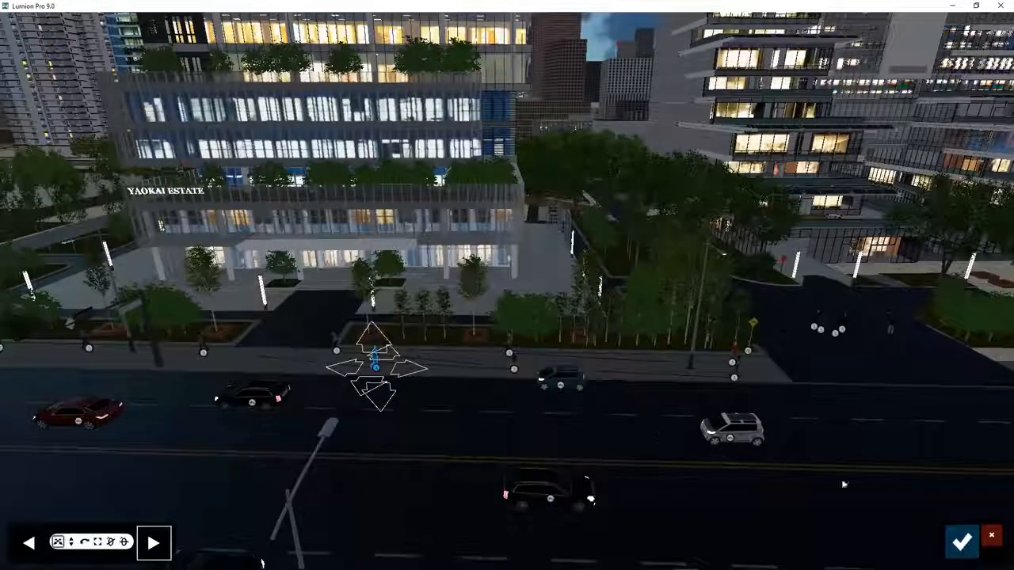
click(960, 542)
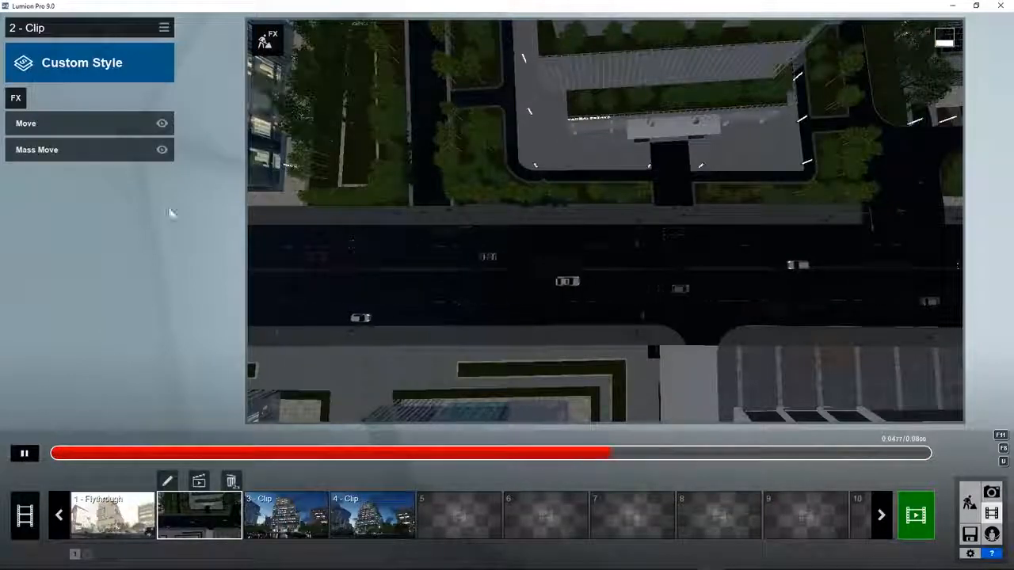
- Disable the second clip's Move effect and add a new Mass Move path along the sidewalk in front of the building
click(163, 125)
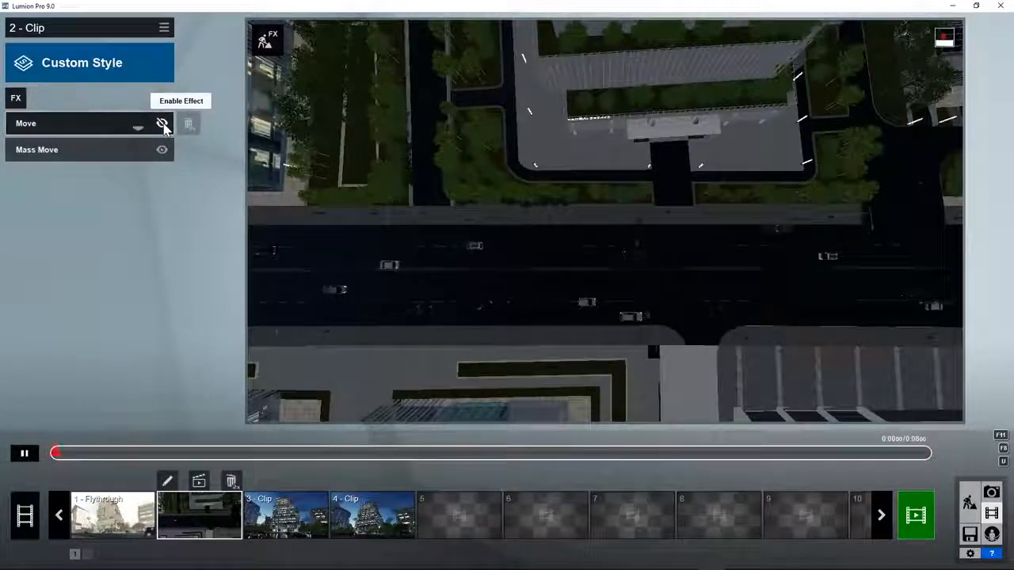
click(87, 156)
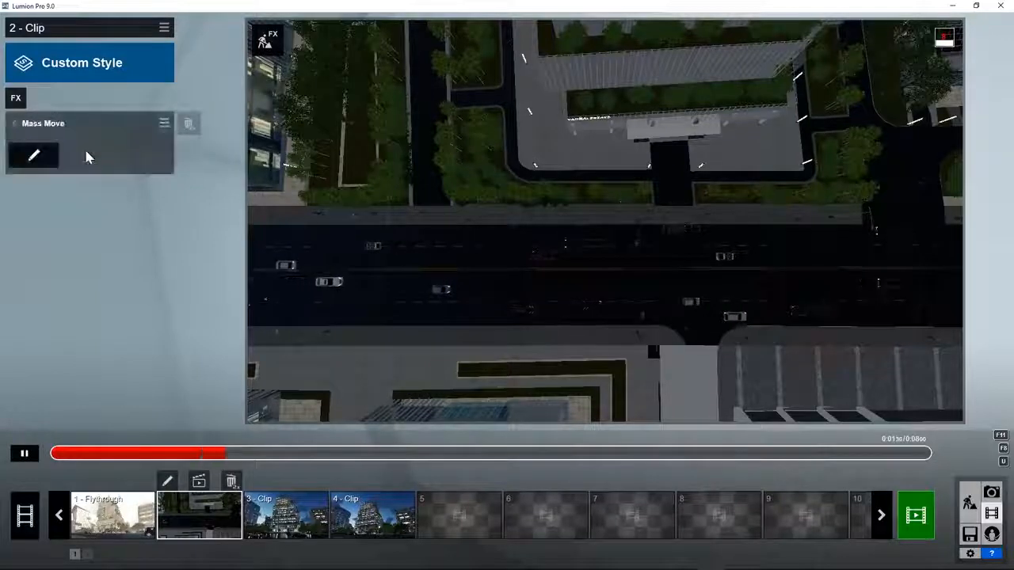
click(34, 156)
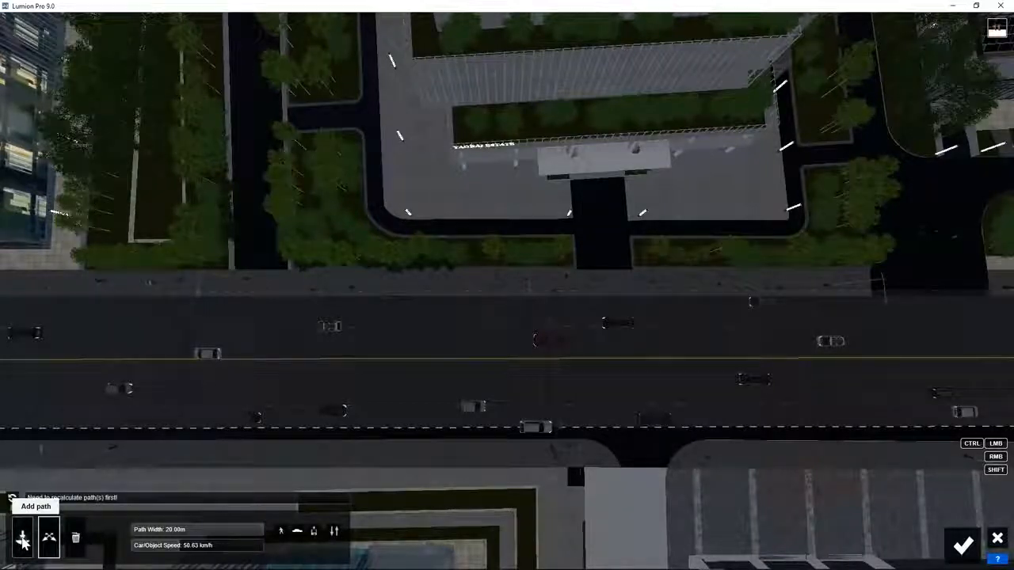
click(23, 541)
click(26, 285)
click(1004, 285)
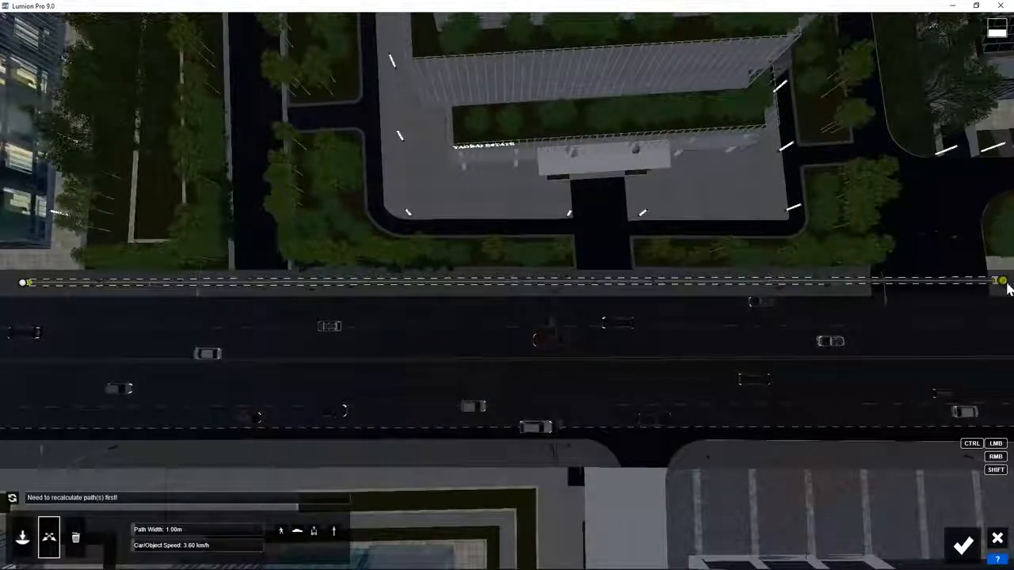
- Set the sidewalk path's width to 4.17 m, exclude cars and imported objects, make it dual direction, and recalculate the paths
drag(136, 530, 162, 529)
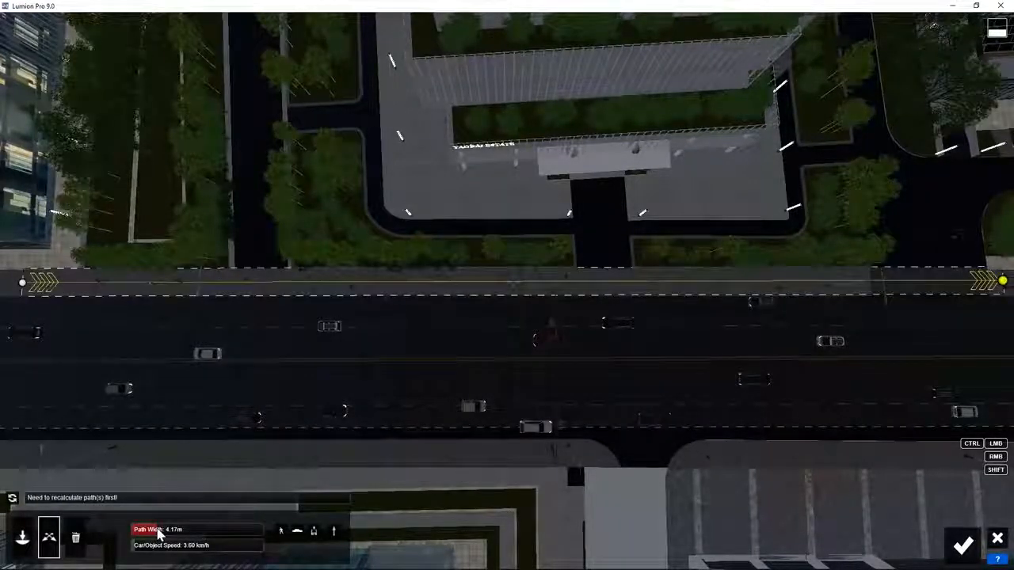
click(314, 532)
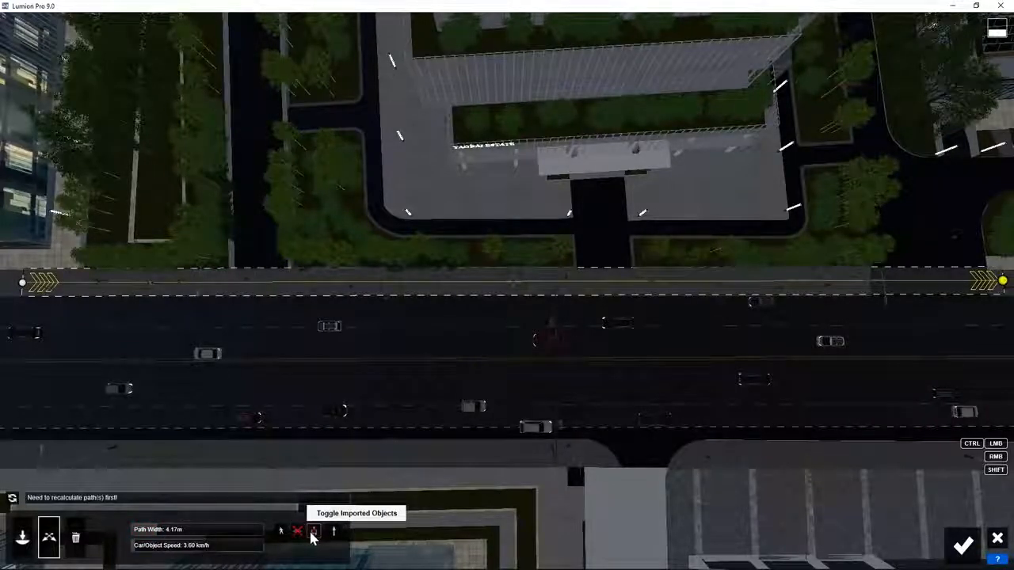
click(334, 532)
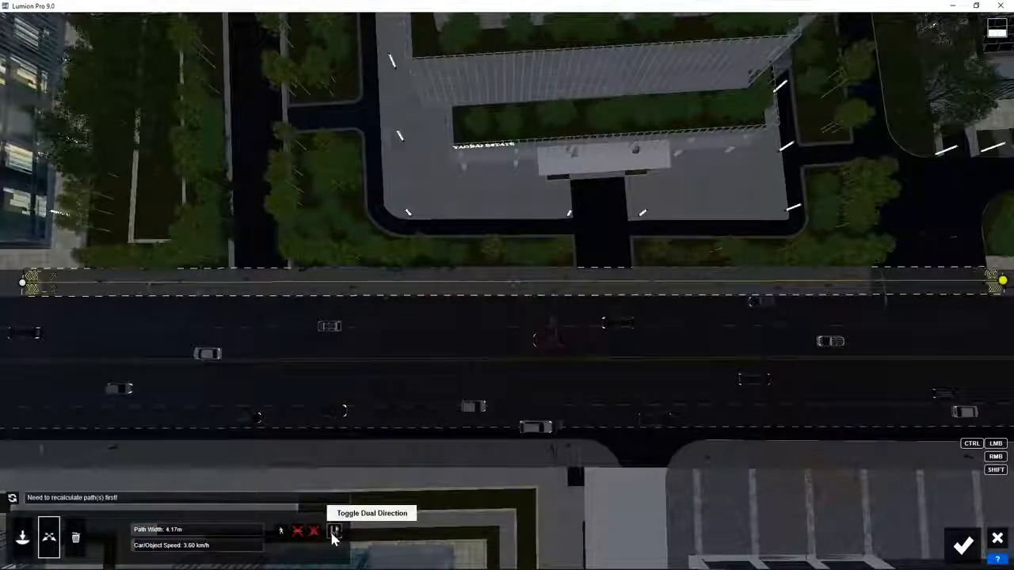
click(12, 499)
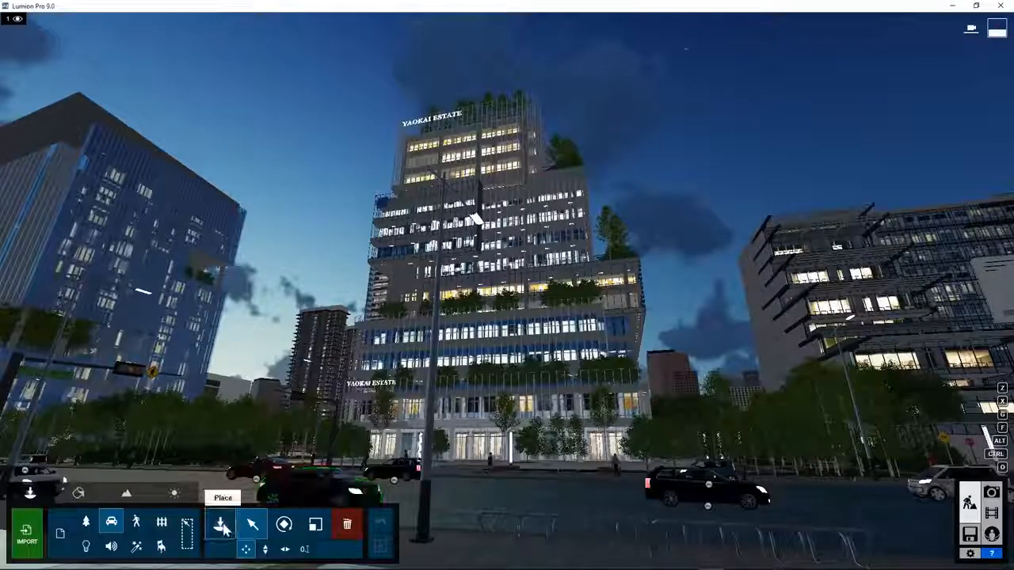
- Place the flying helicopter Aircraft 003 Flying from the transport library on the street beside the building, raised above the ground
click(220, 525)
click(32, 208)
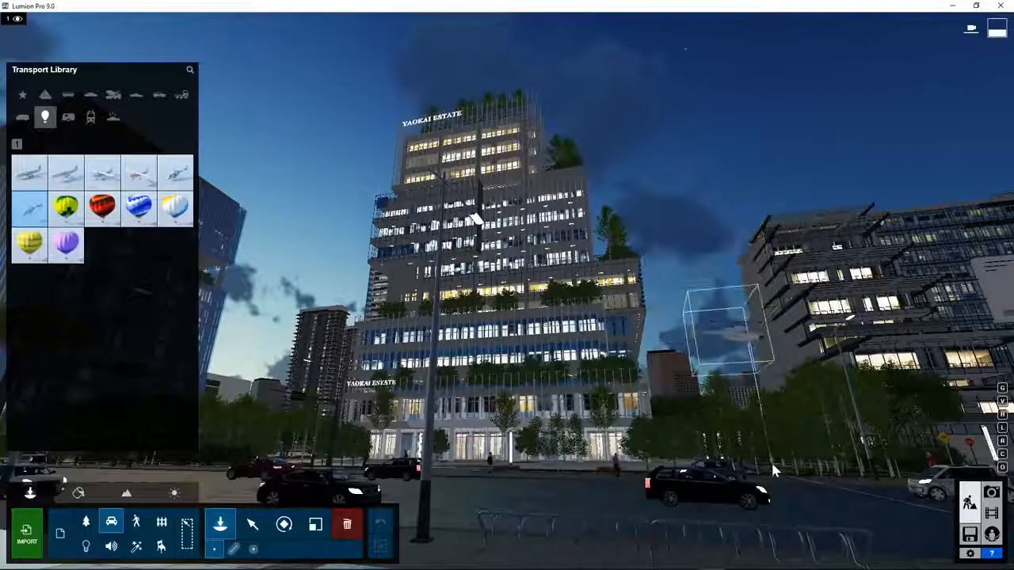
key(h)
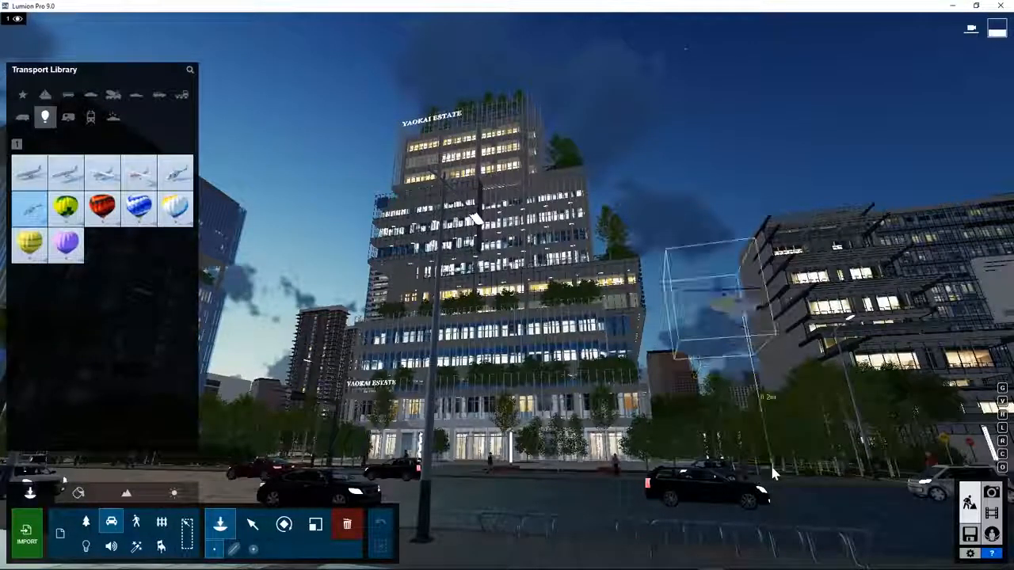
click(768, 463)
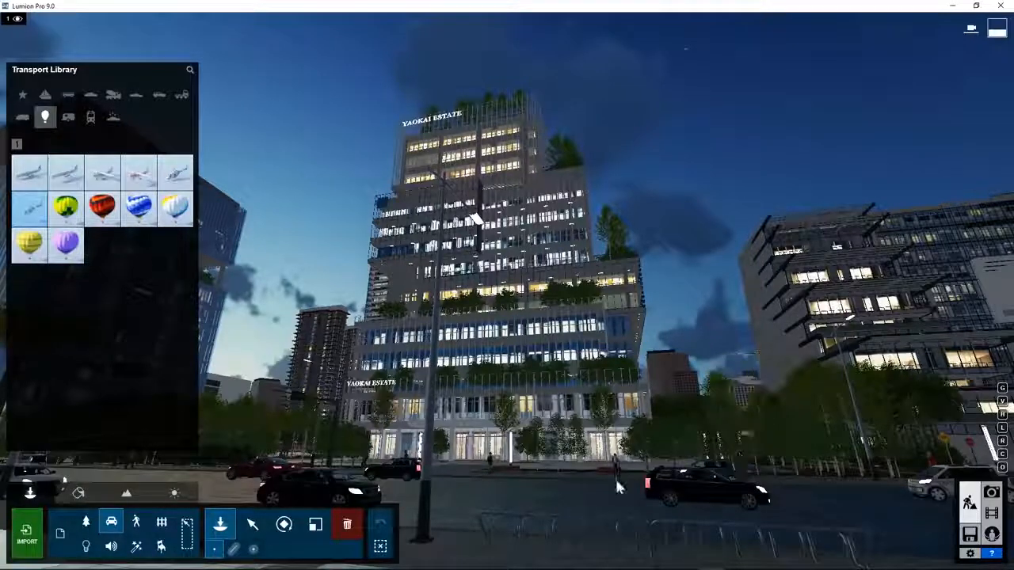
- Raise the helicopter into the sky, turn it to face the building, and shift it horizontally above the neighbouring building
click(251, 525)
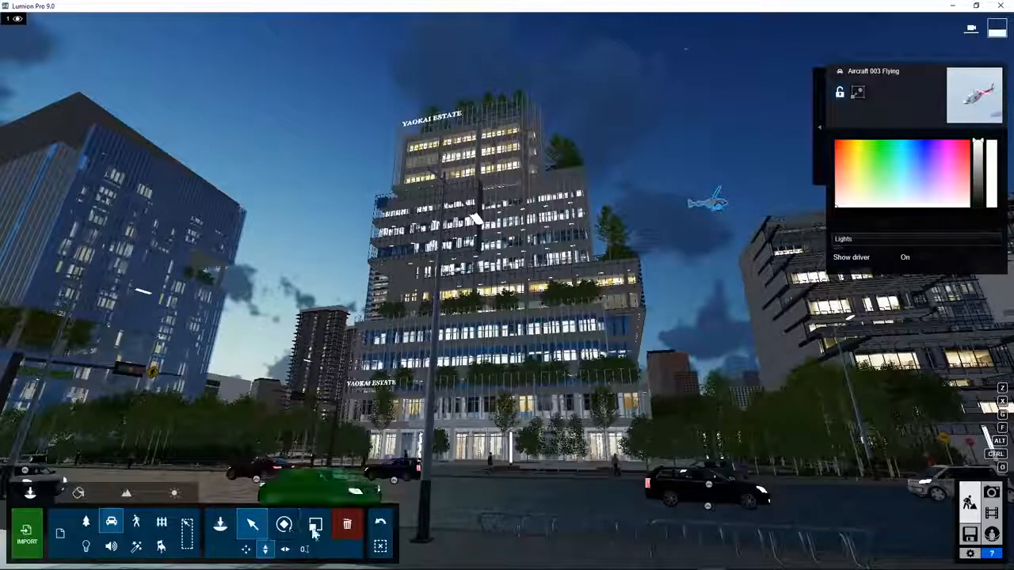
click(284, 524)
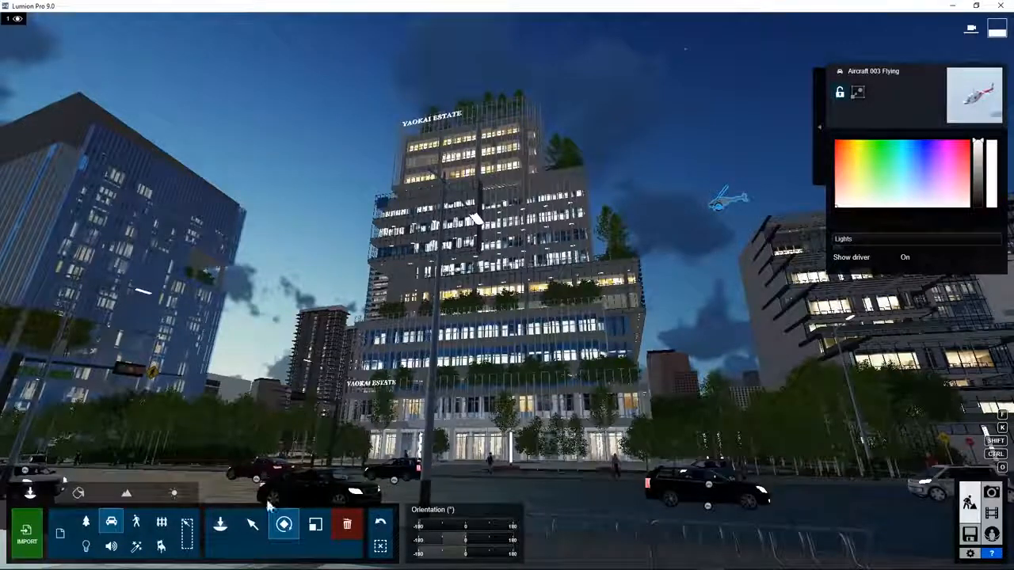
click(252, 525)
click(284, 549)
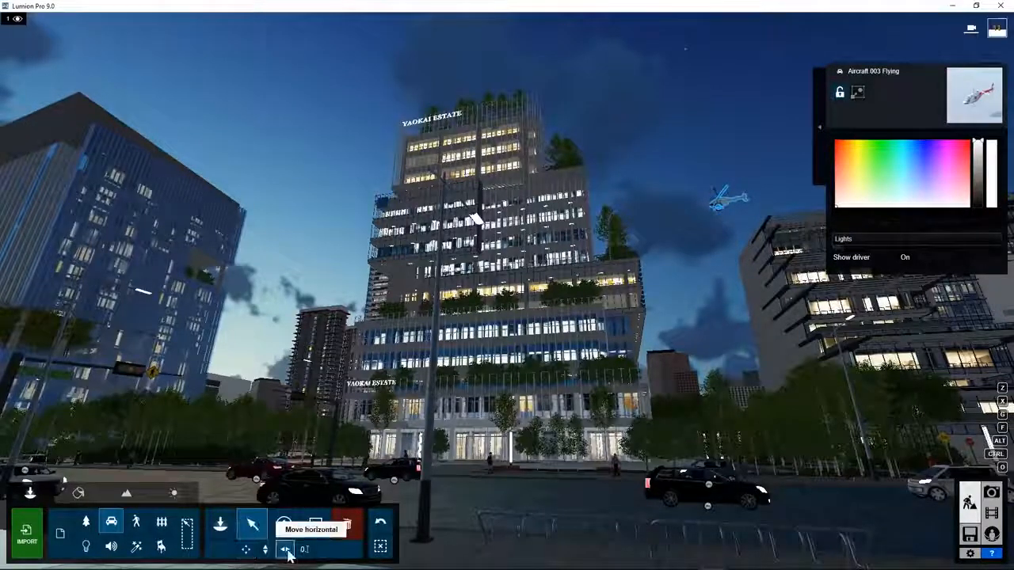
drag(717, 212, 799, 211)
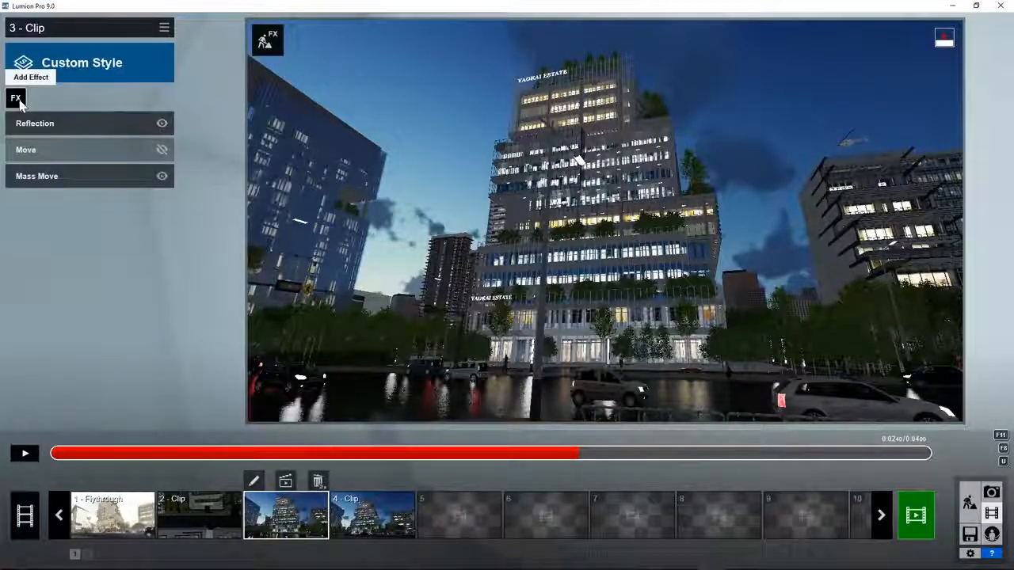
- Add an Advanced Move effect to the third clip and select the helicopter for keyframing
click(17, 101)
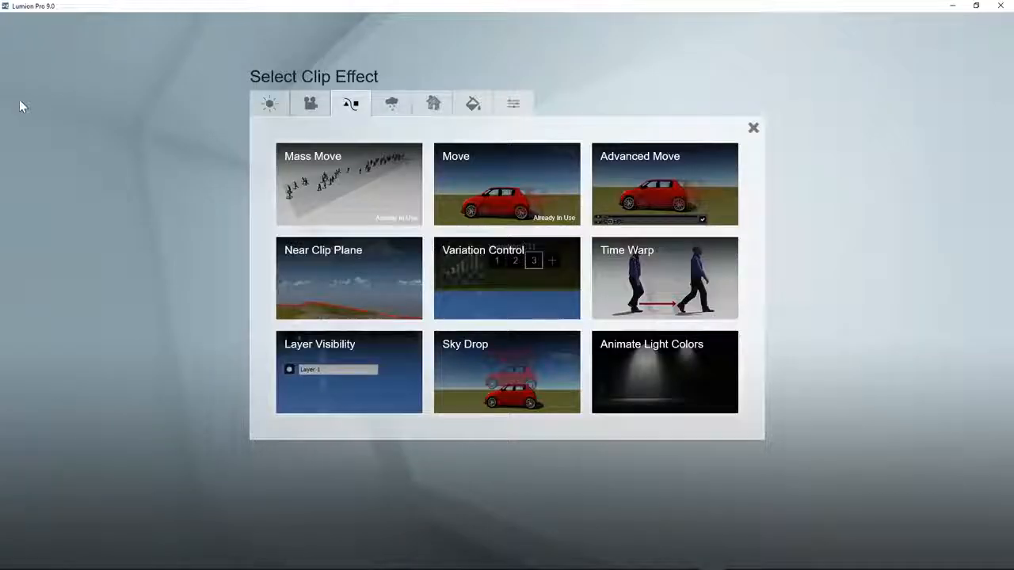
click(603, 190)
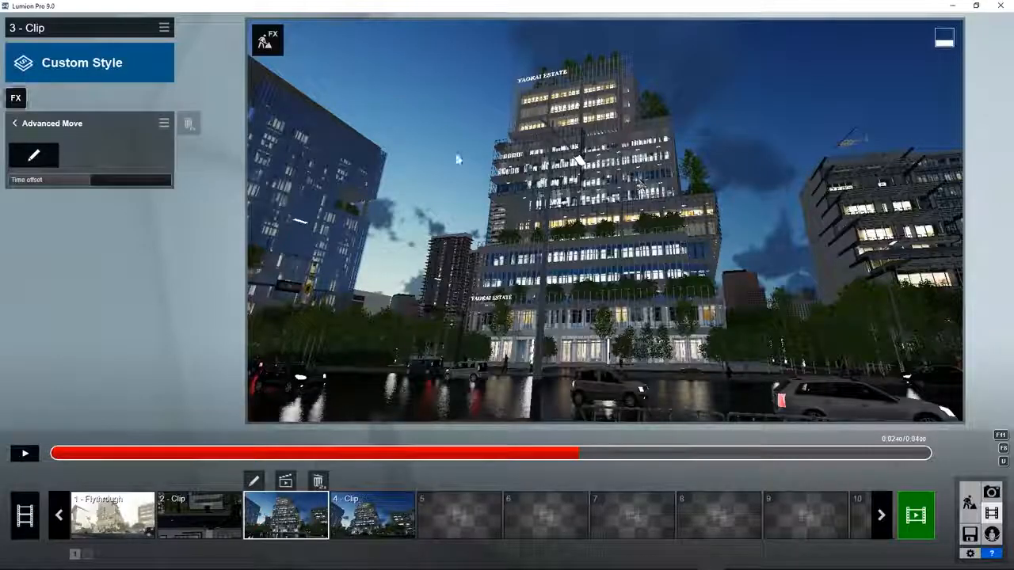
click(33, 158)
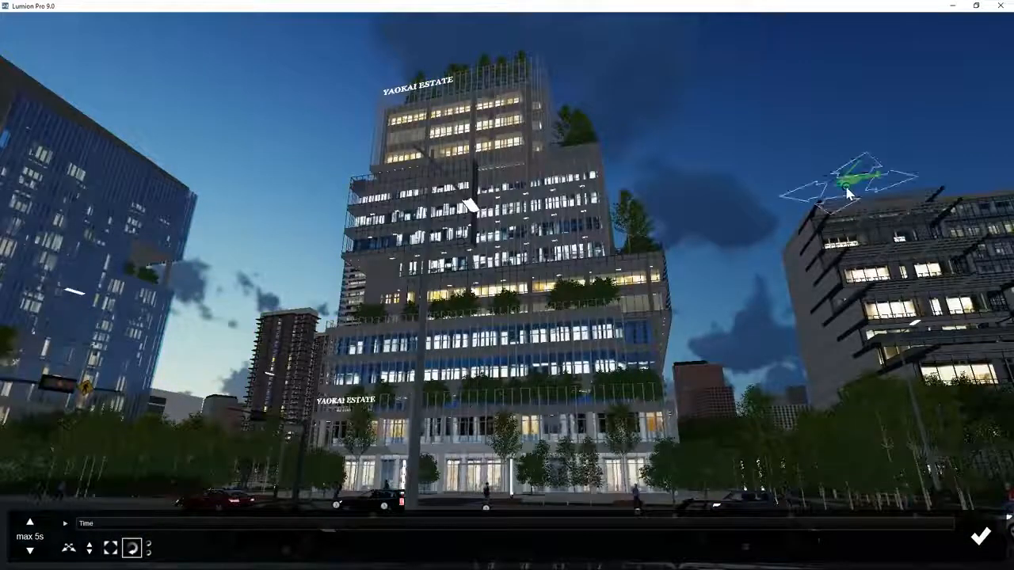
click(846, 188)
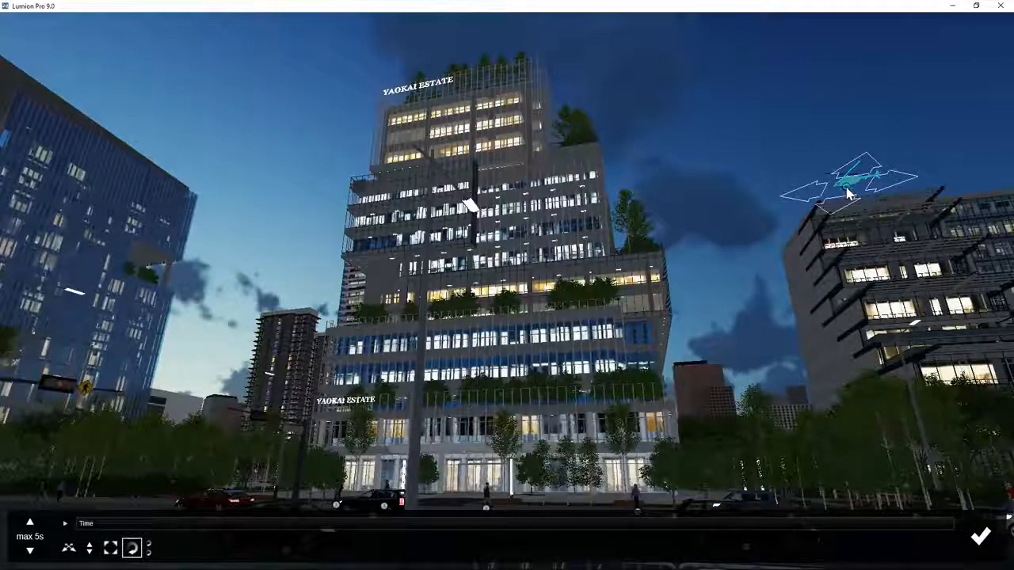
- Scrub the Advanced Move timeline to its end, return to the start, and pick the helicopter for moving
drag(844, 192, 829, 195)
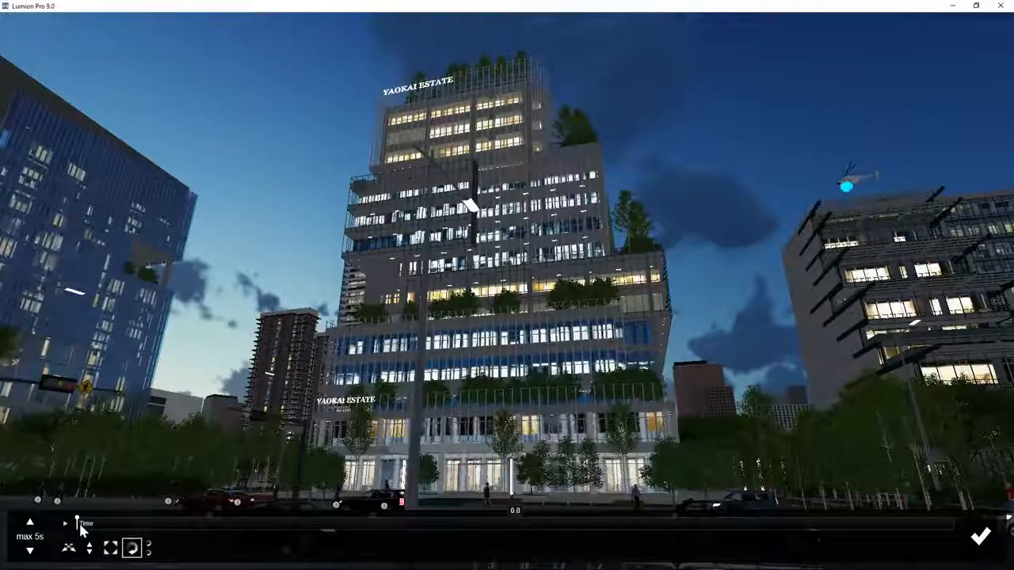
drag(139, 532, 710, 528)
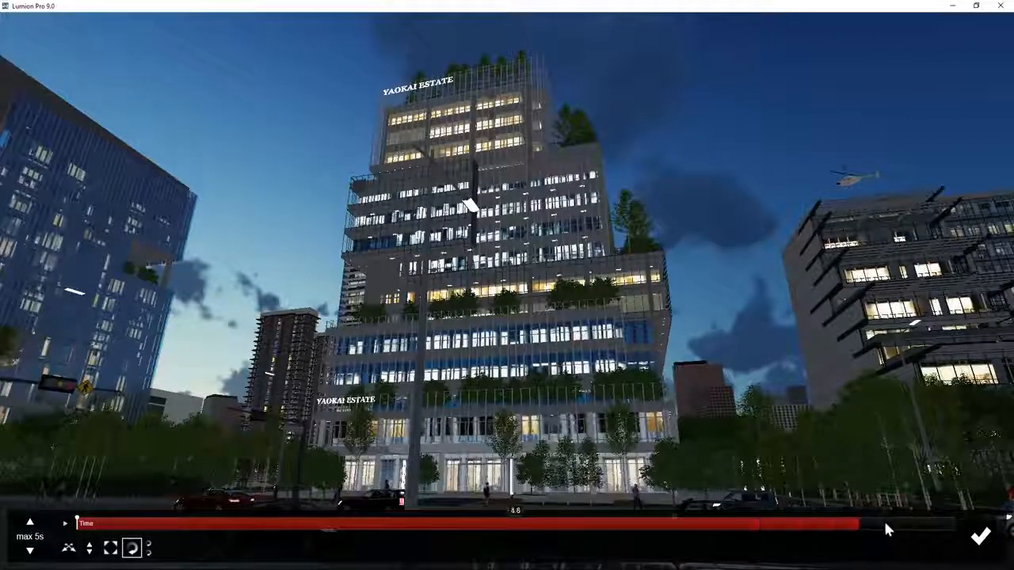
drag(961, 533, 961, 532)
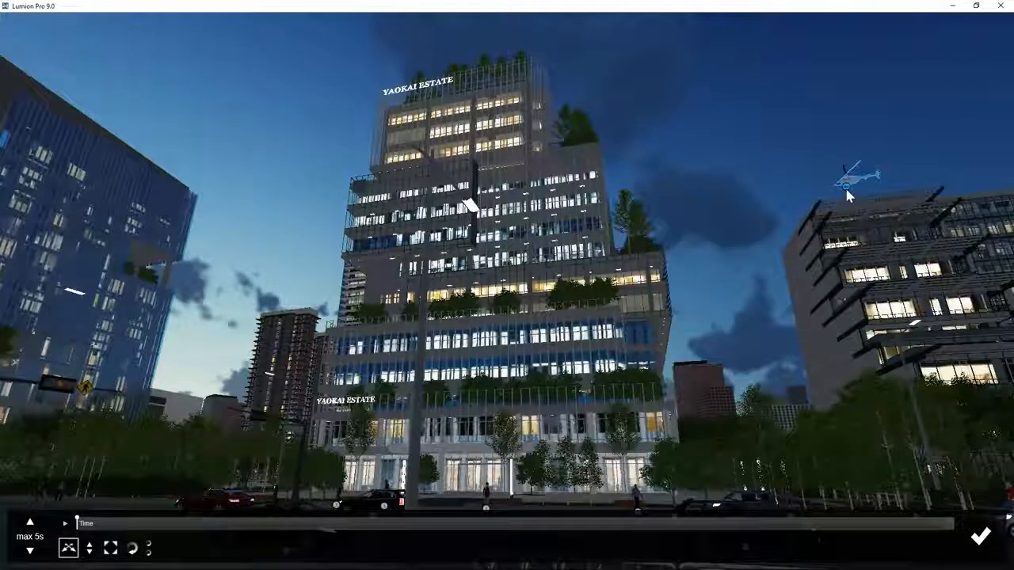
click(847, 196)
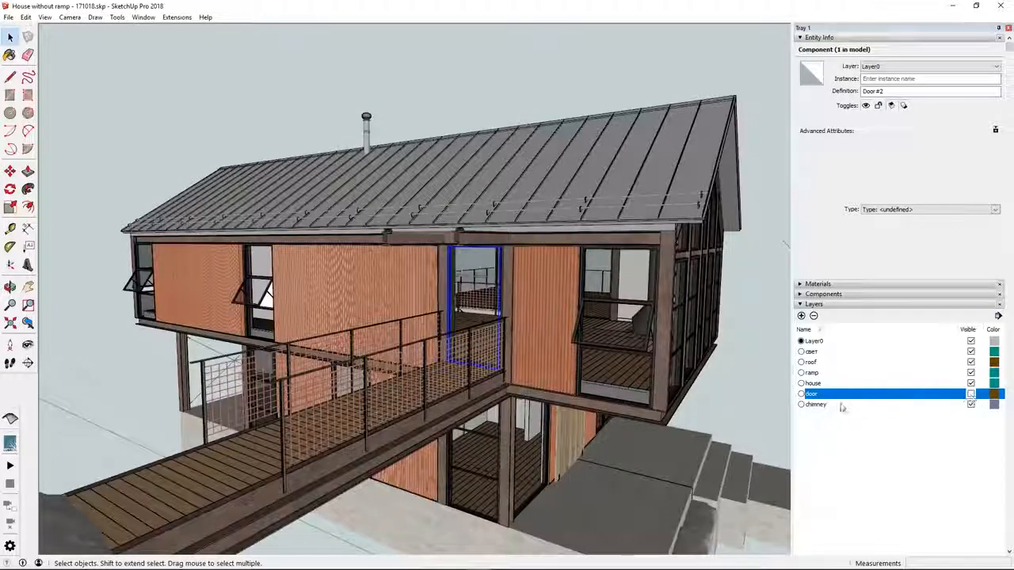
- Switch to Lumion, re-import the house from the file House without door - 171018.skp, and clear the selection
key(alt+Tab)
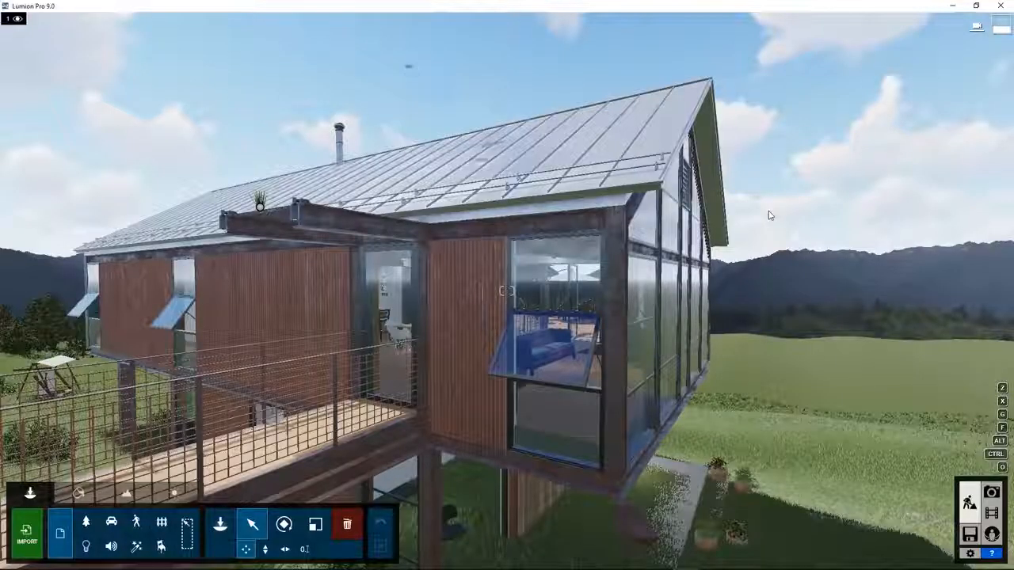
click(382, 284)
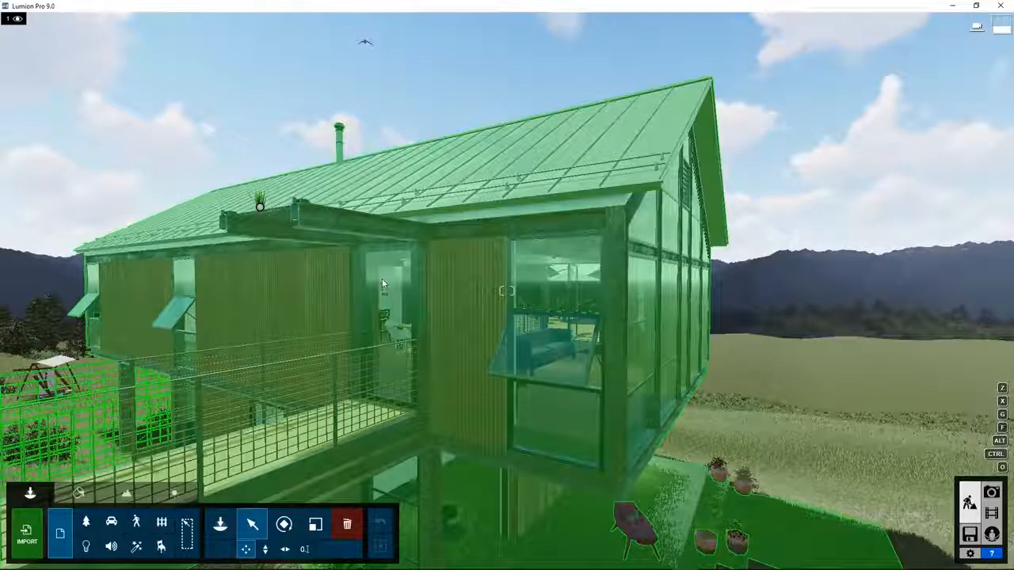
click(454, 317)
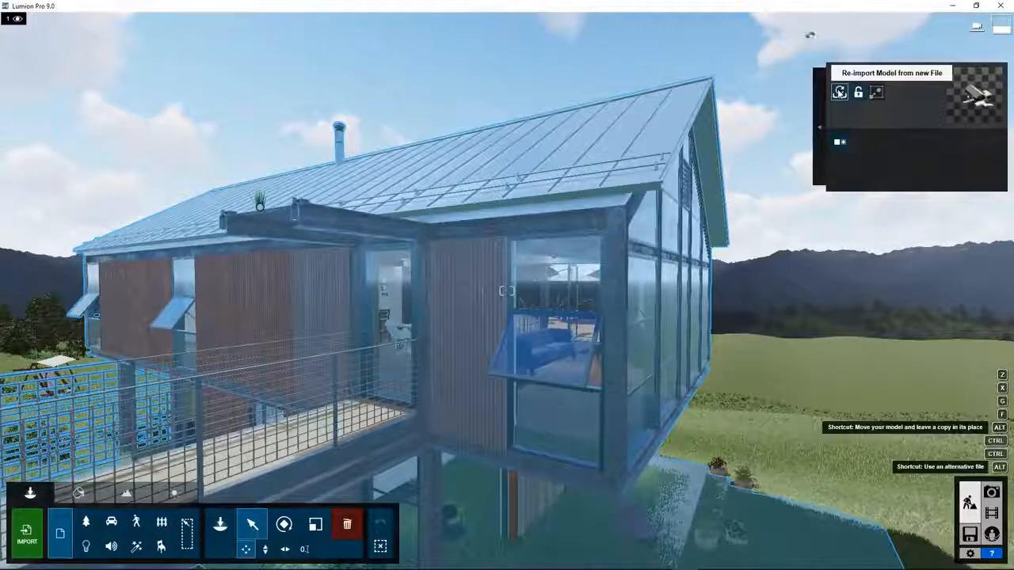
alt+click(839, 92)
click(230, 173)
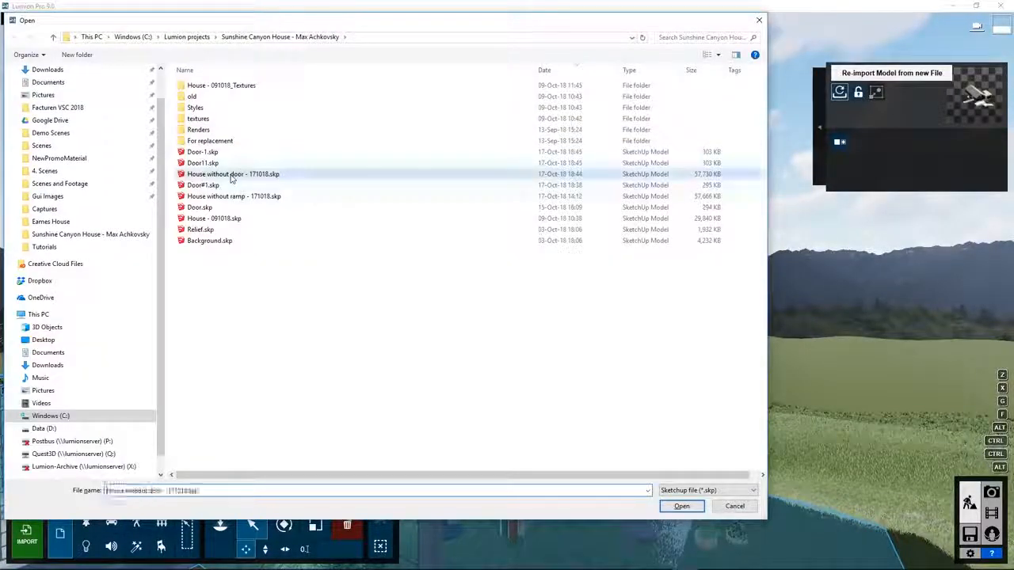
click(681, 506)
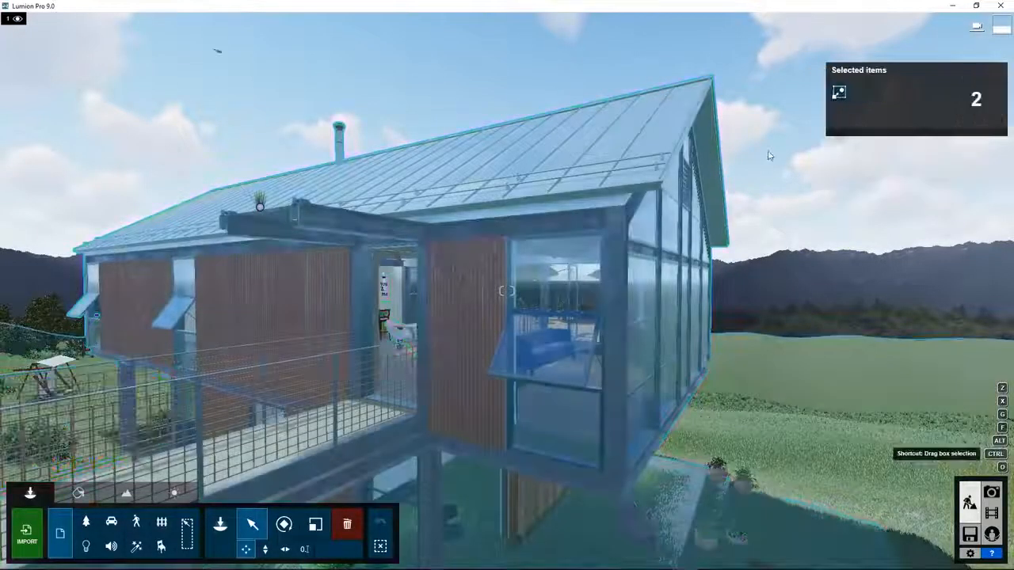
ctrl+click(768, 155)
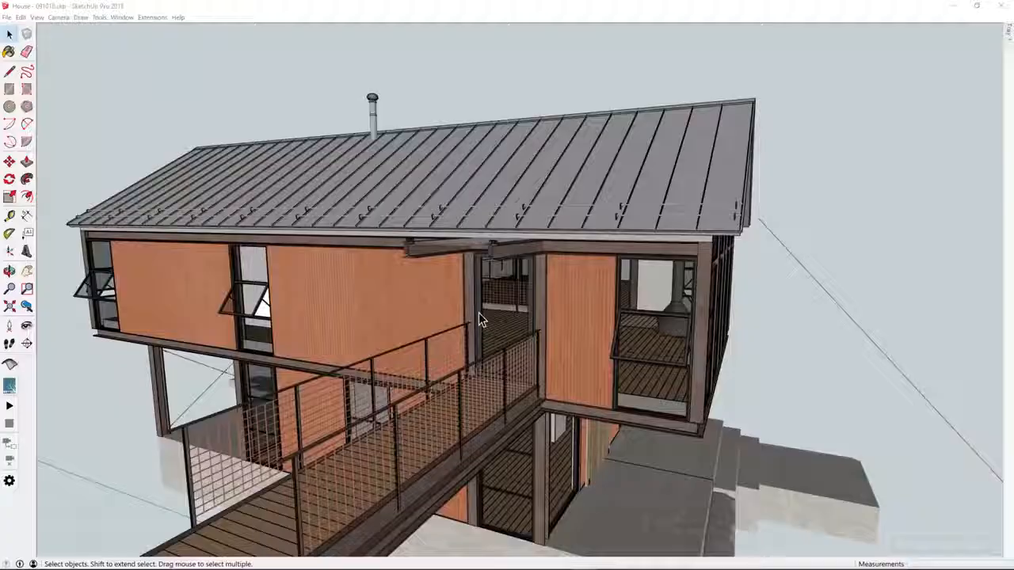
- In SketchUp, open the entrance door component in its own window with Edit In Place and export it as a 3D model
click(479, 312)
right_click(480, 319)
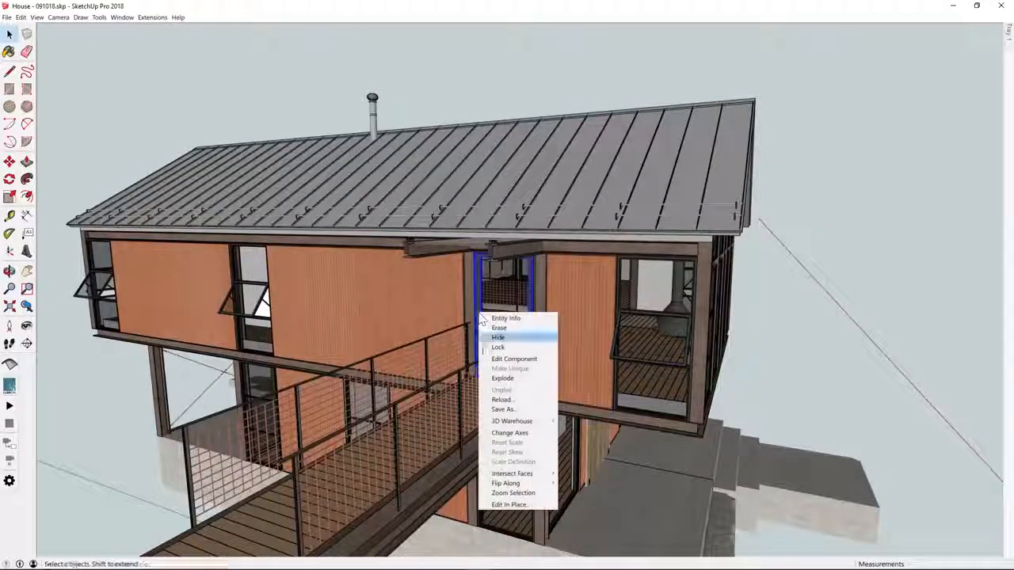
click(509, 505)
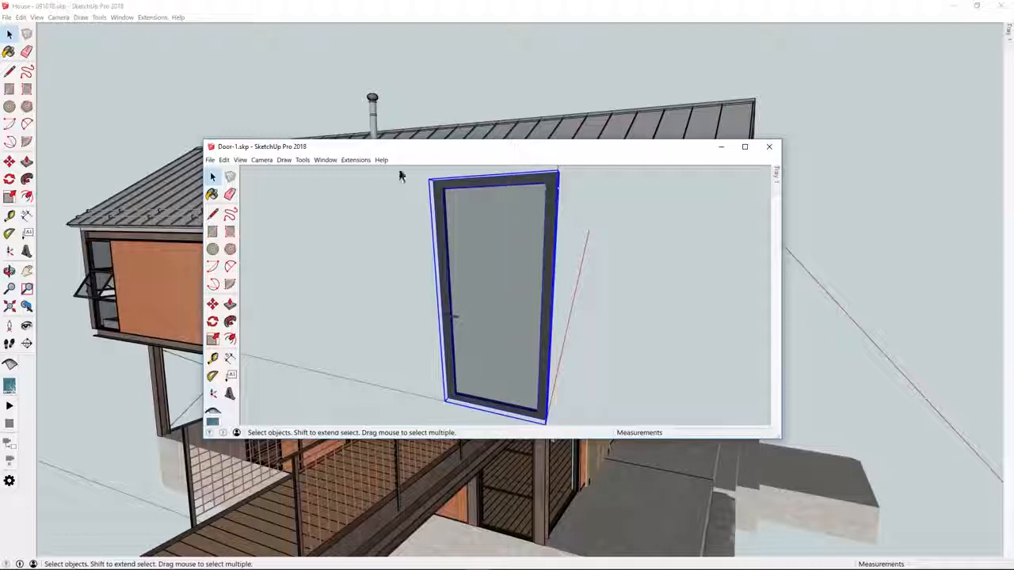
click(211, 161)
mouse_move(238, 282)
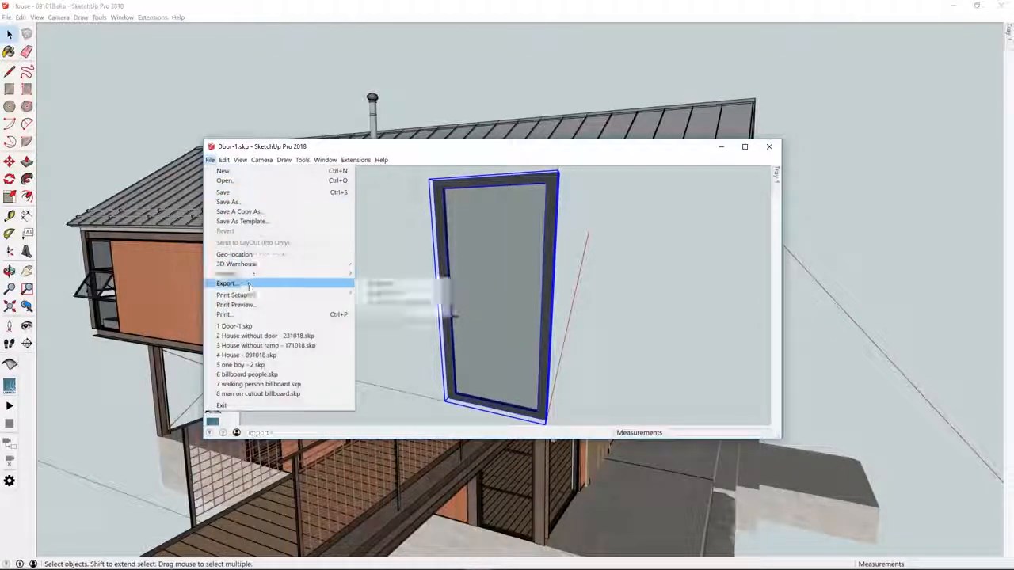
click(378, 284)
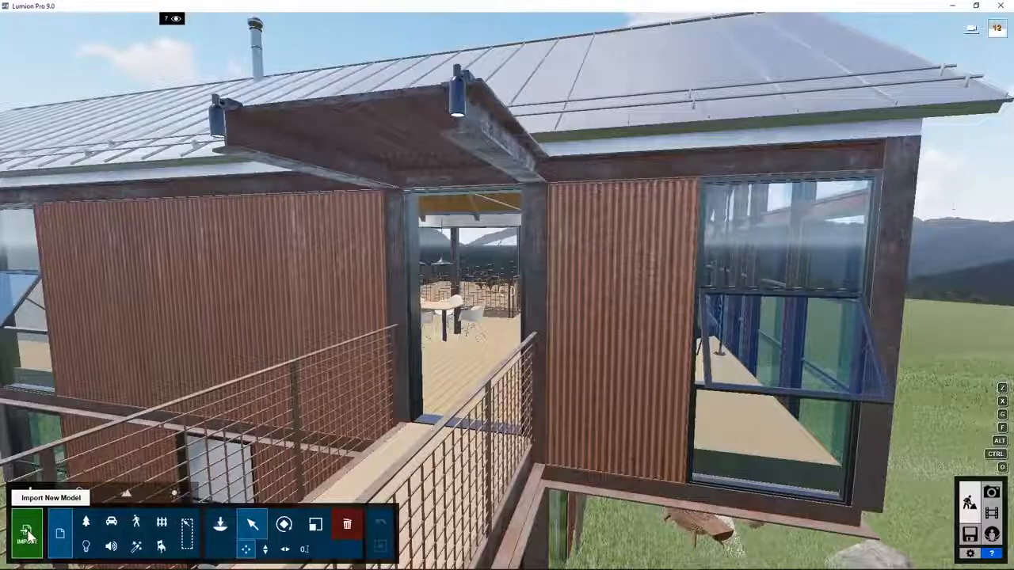
- Import Door.dae as a new model named Door-1 and place it at the house's entrance opening
click(27, 536)
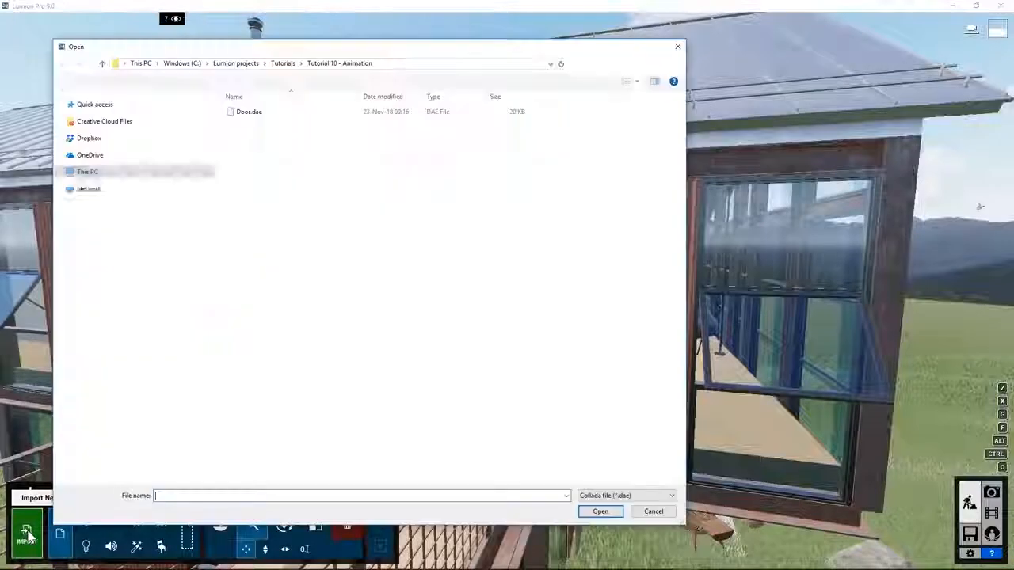
double_click(249, 112)
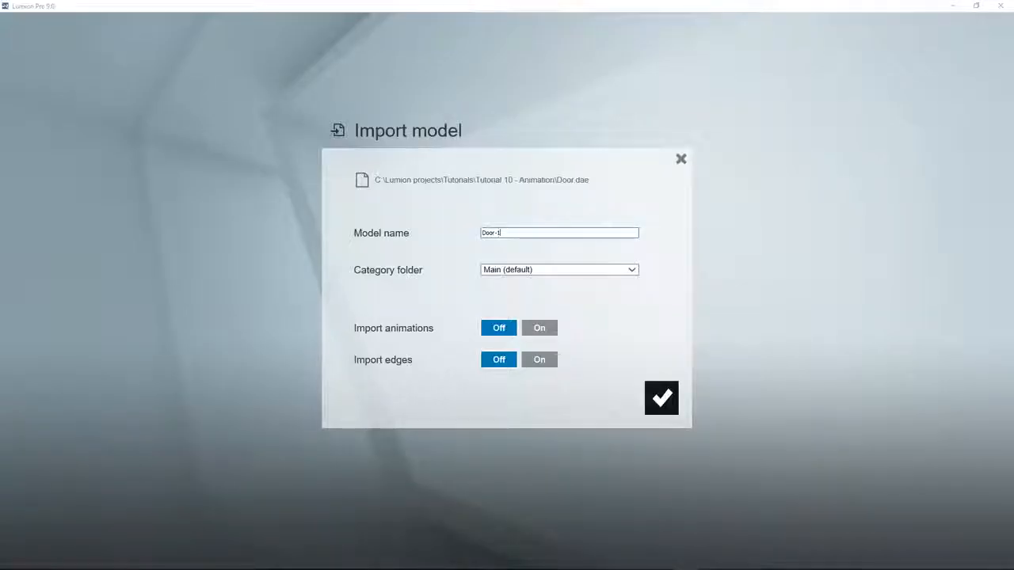
click(676, 410)
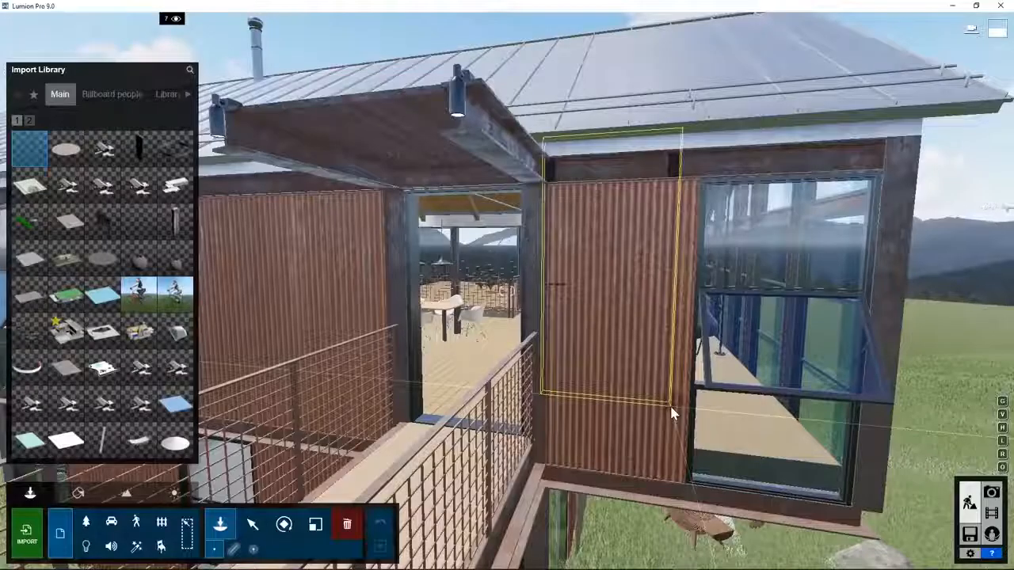
click(519, 444)
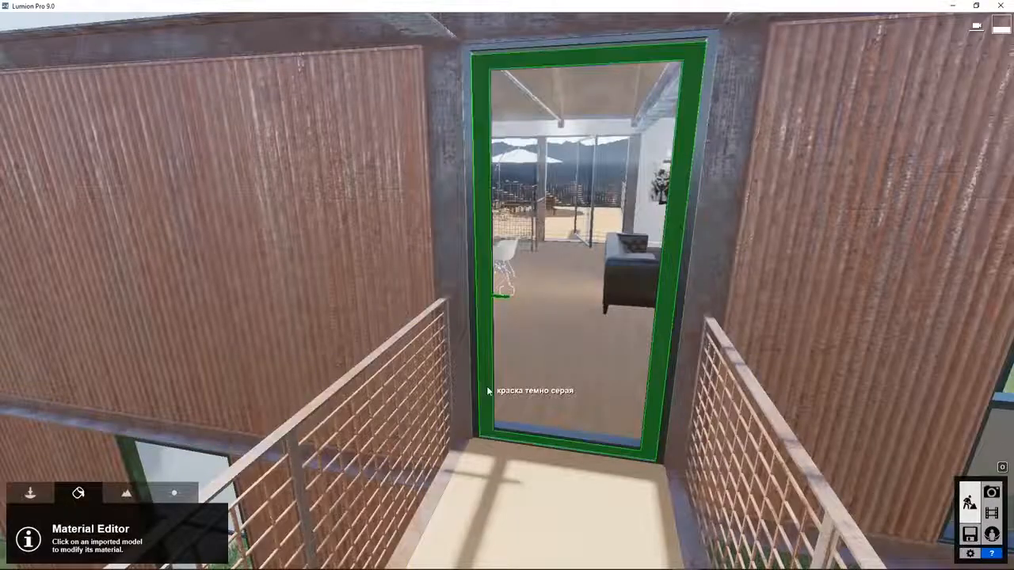
- Copy the house's dark iron frame material, paste it onto the Door-1 frame, and save the material changes
click(488, 389)
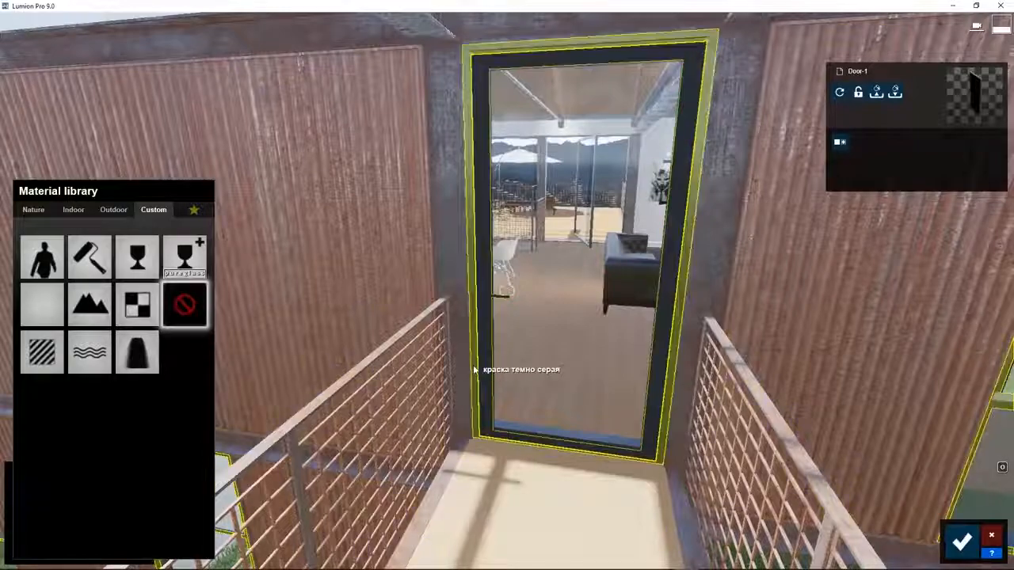
click(475, 369)
click(141, 271)
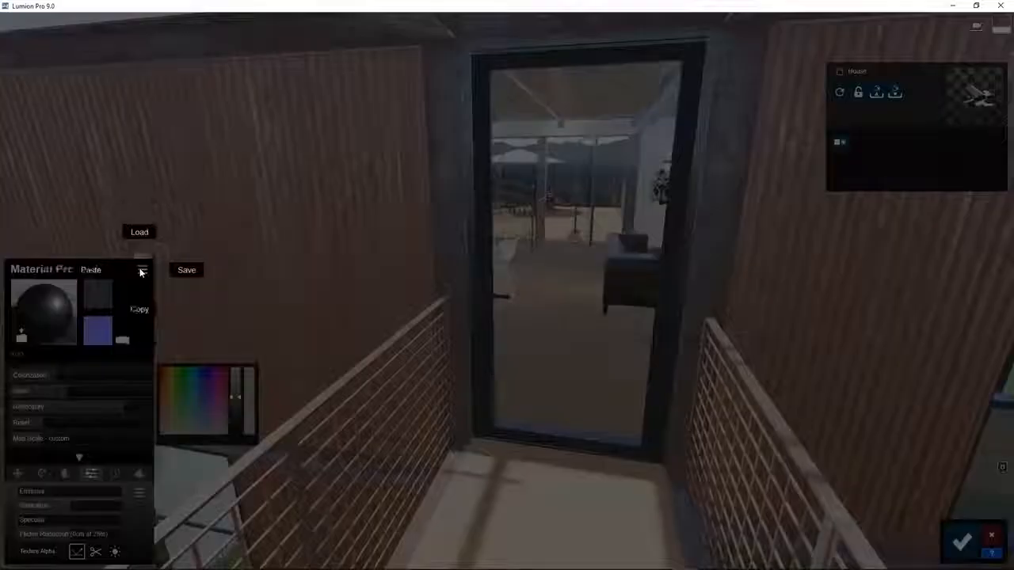
click(139, 310)
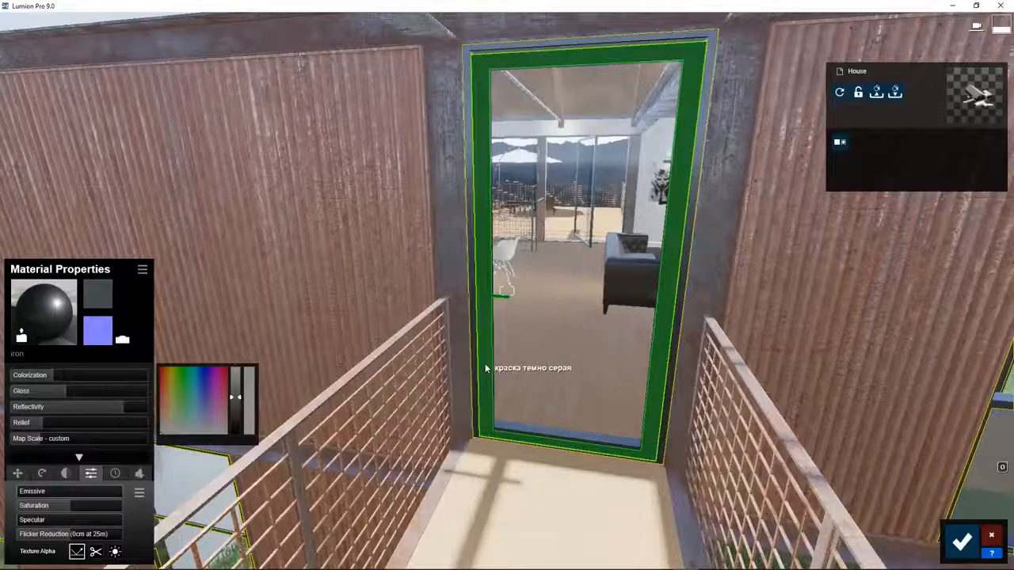
click(486, 369)
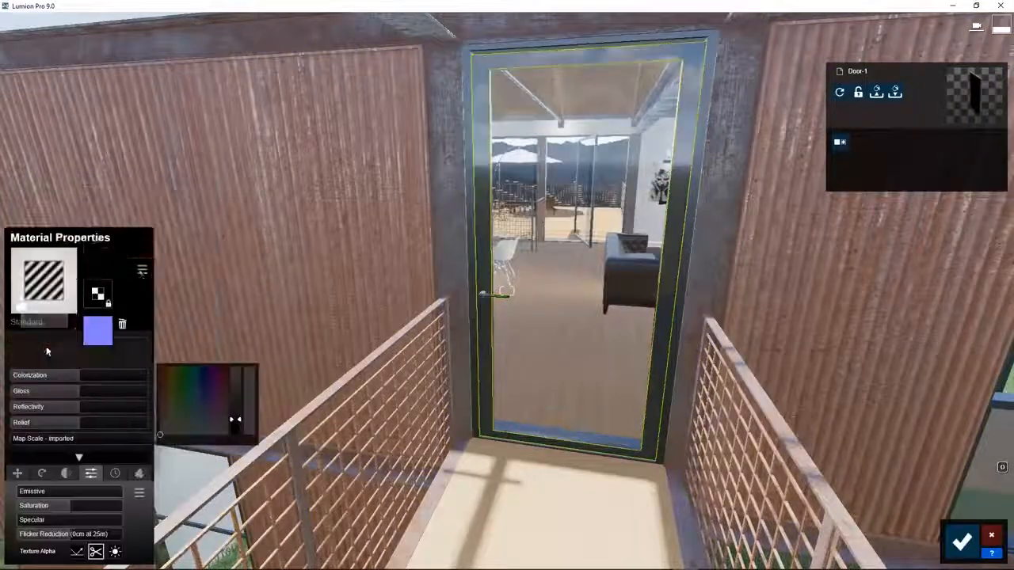
click(141, 271)
click(92, 271)
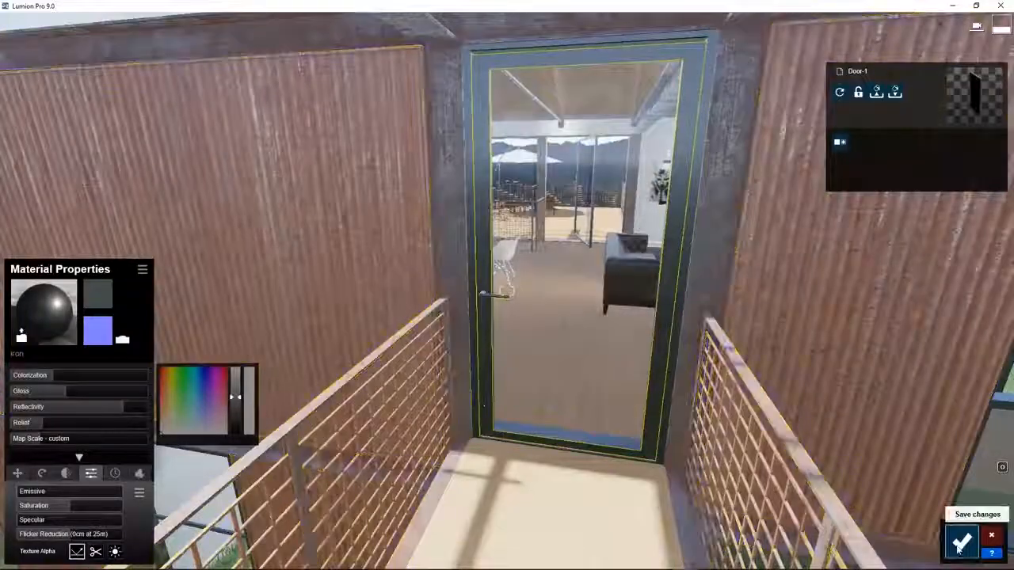
click(961, 542)
- In Movie mode, start recording a clip in slot 2 and capture its first camera photo from the walkway facing the entrance door
right_drag(640, 468, 705, 421)
right_drag(412, 427, 470, 420)
key(s)
key(s)
key(e)
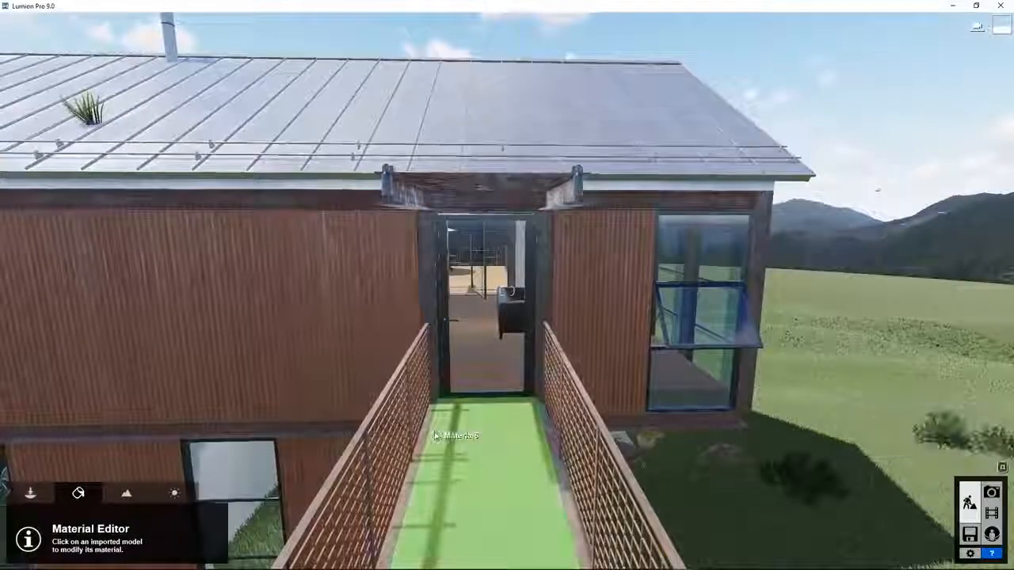
key(w)
key(w)
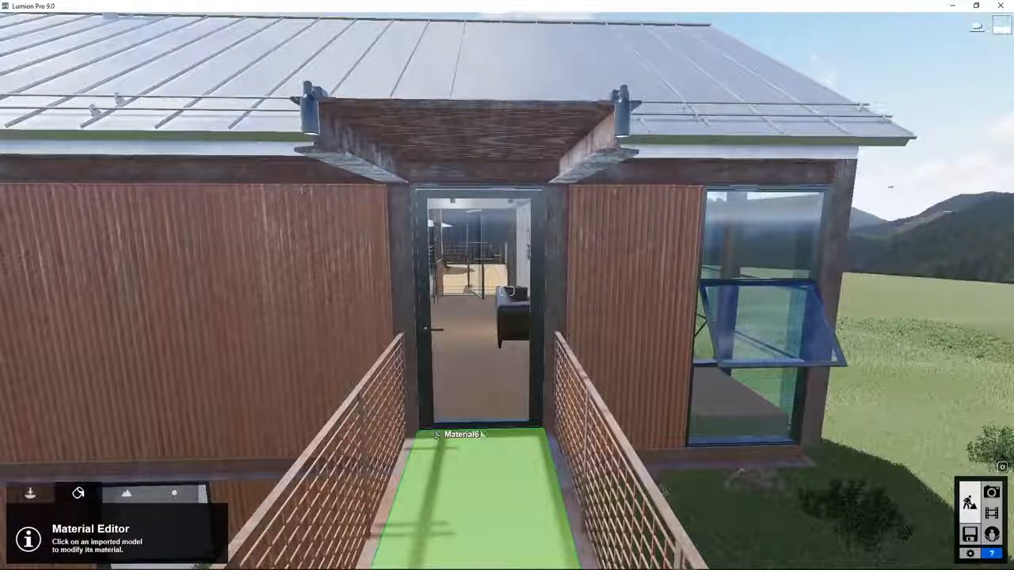
click(991, 513)
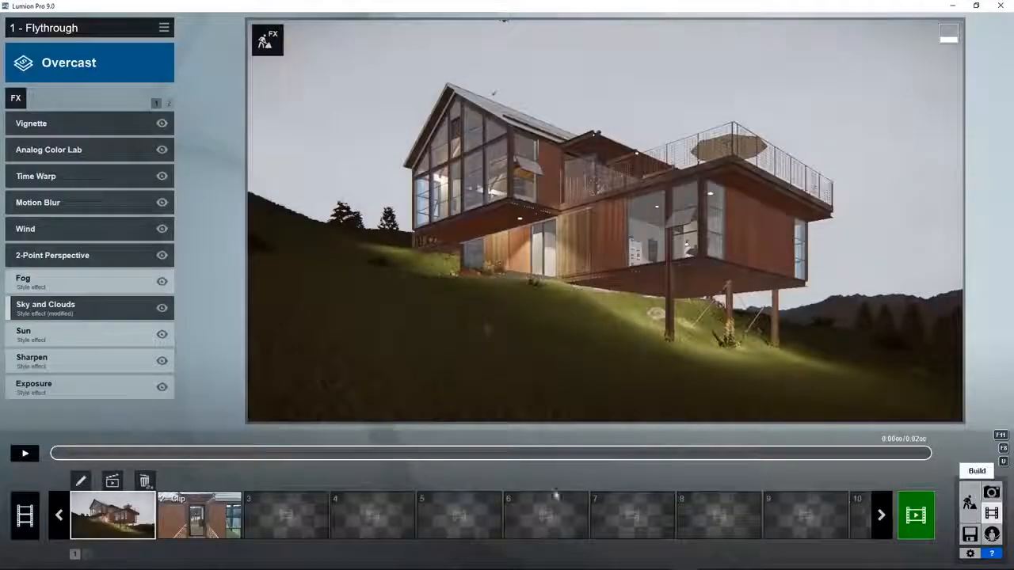
click(200, 515)
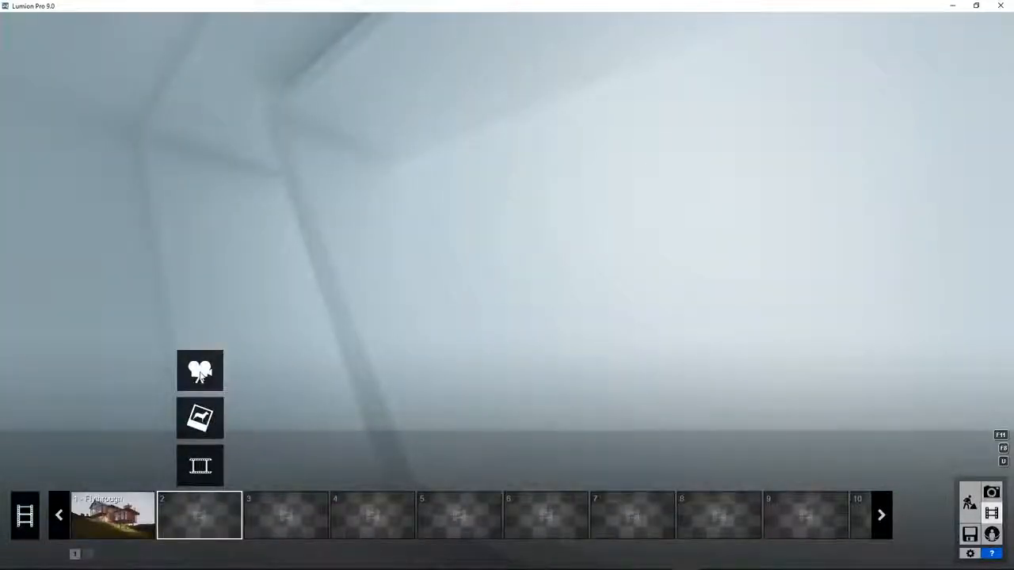
click(200, 372)
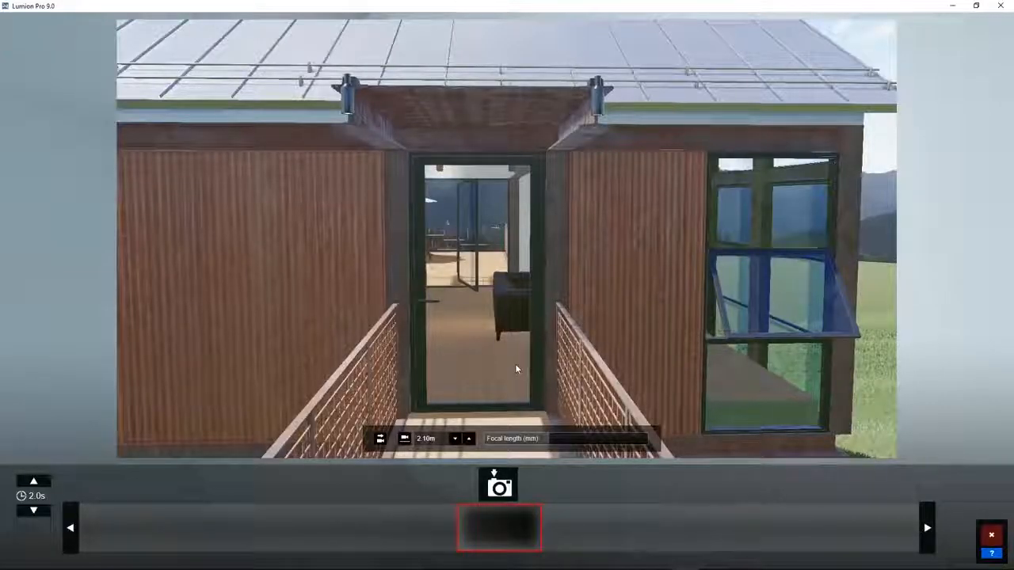
key(s)
middle_drag(516, 368, 523, 236)
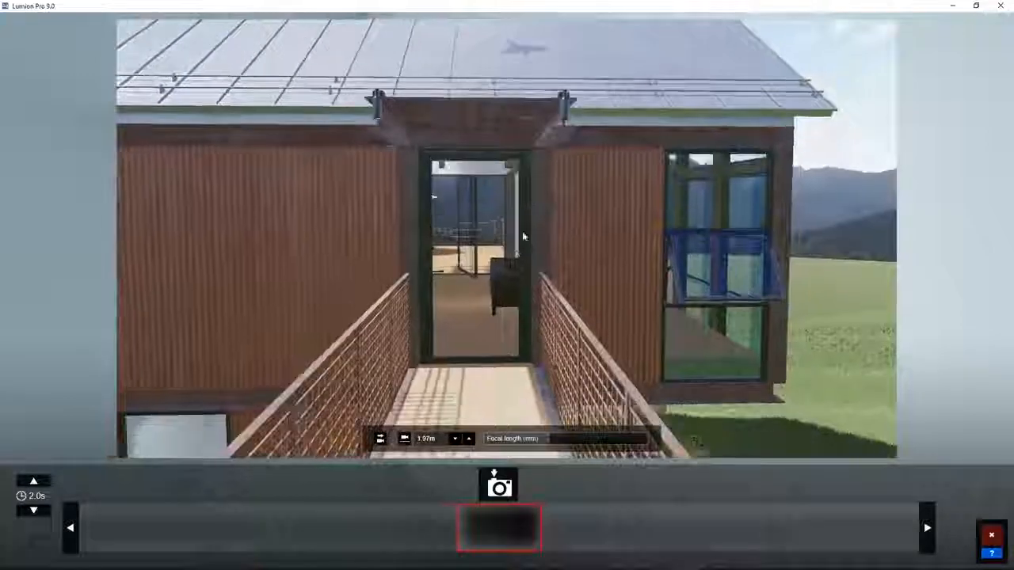
click(498, 488)
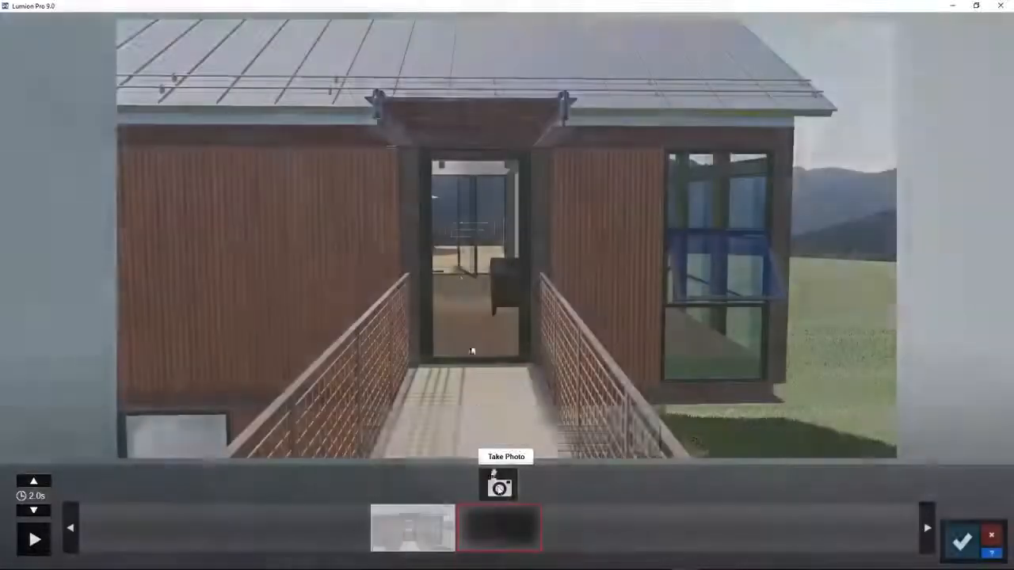
- Capture the clip's second camera photo inside the house, looking through the living room towards the terrace
key(w)
key(w)
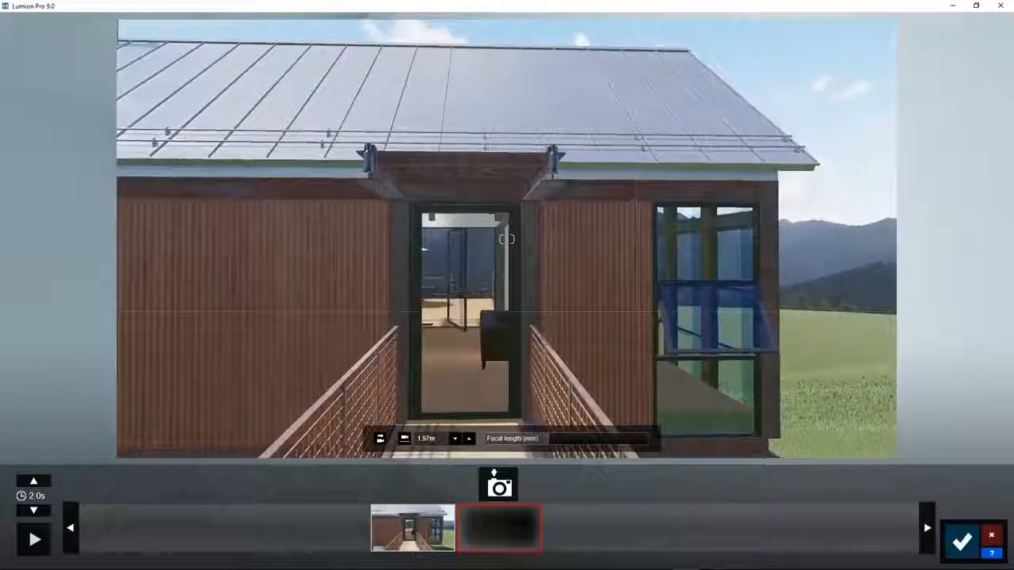
key(w)
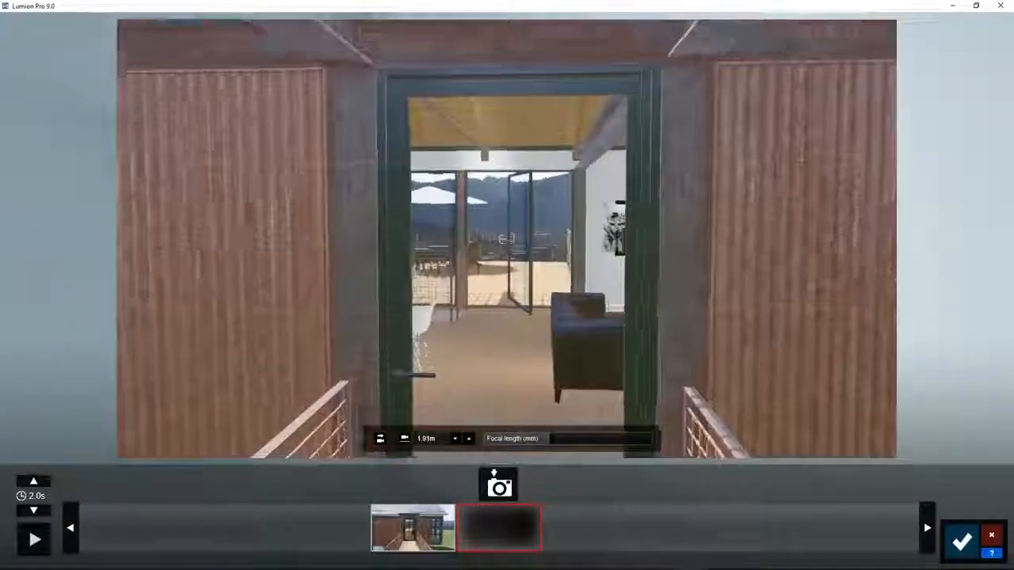
key(w)
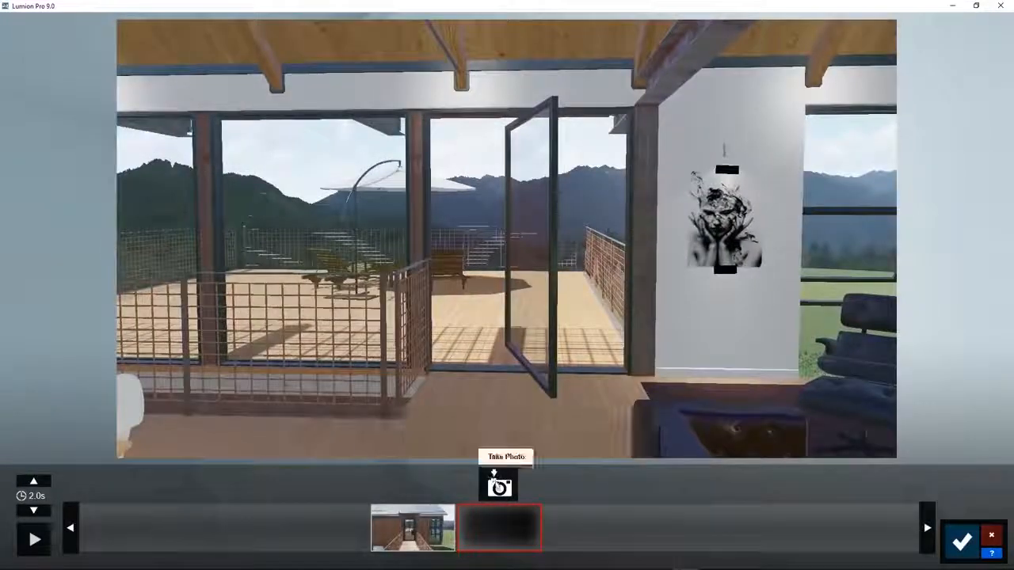
click(499, 485)
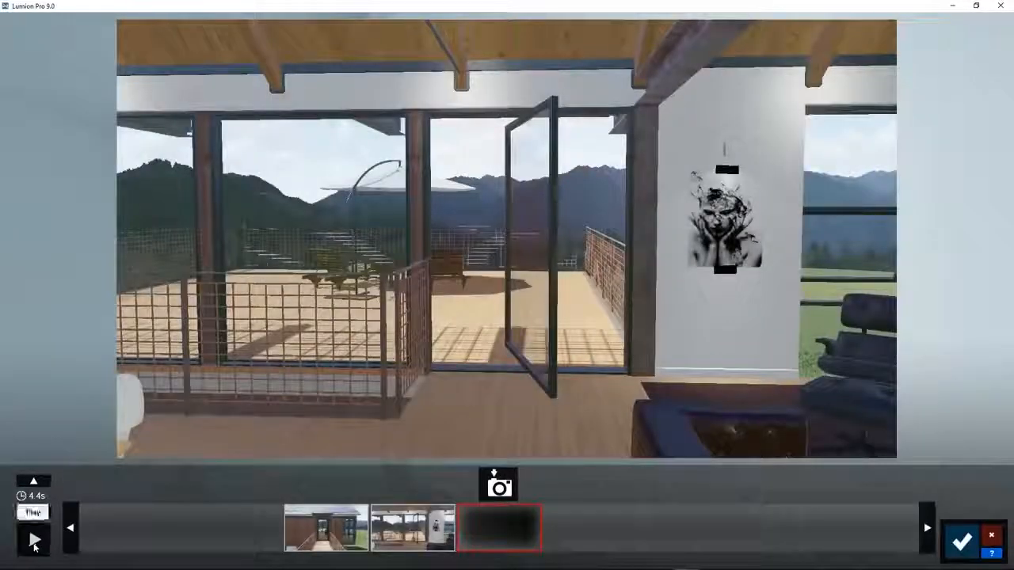
- Preview the beginning of the recorded camera path and save the clip
click(34, 541)
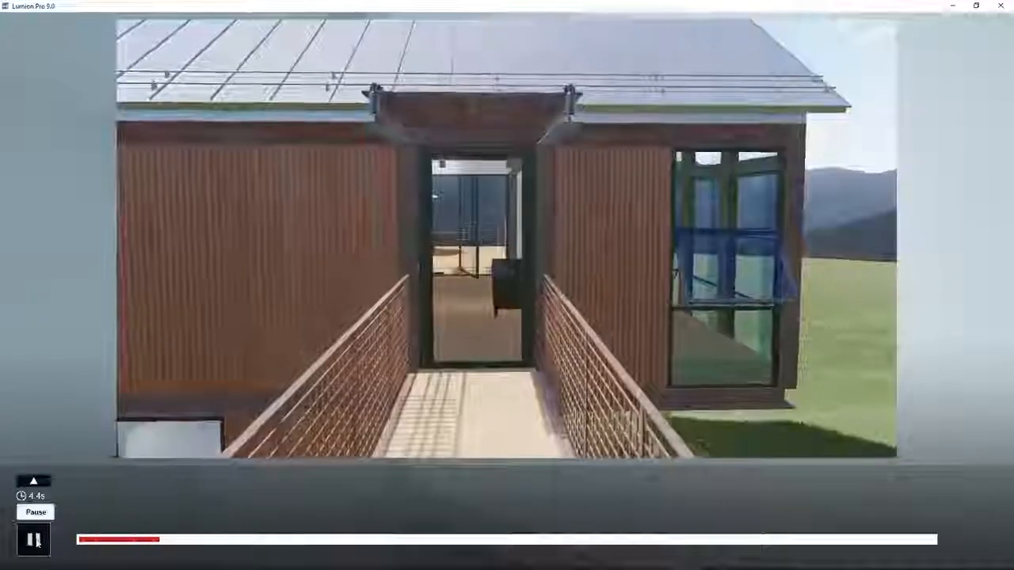
click(34, 540)
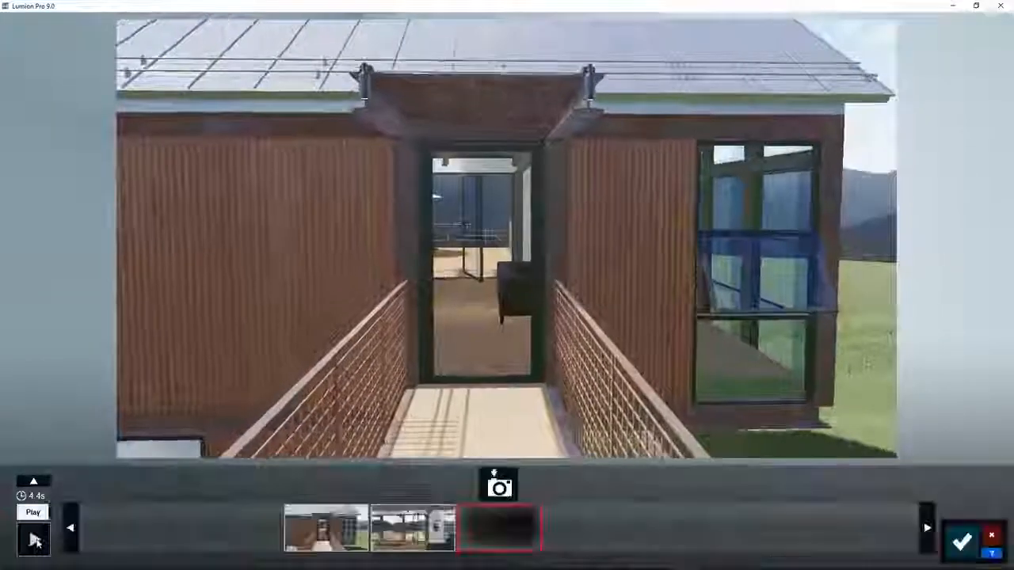
click(960, 544)
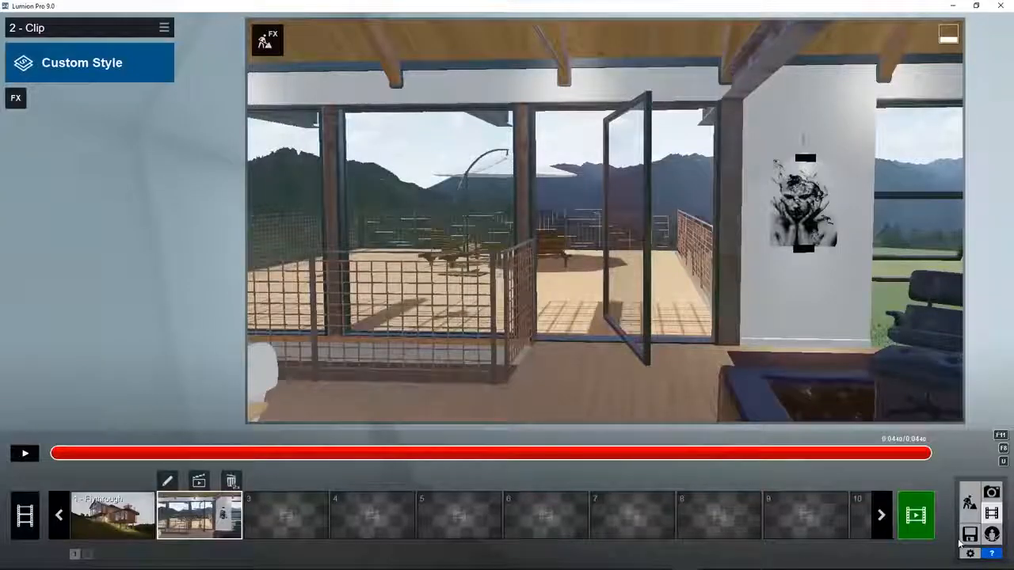
- At the start of clip 2, add an Advanced Move effect and open it for editing
drag(565, 458, 55, 454)
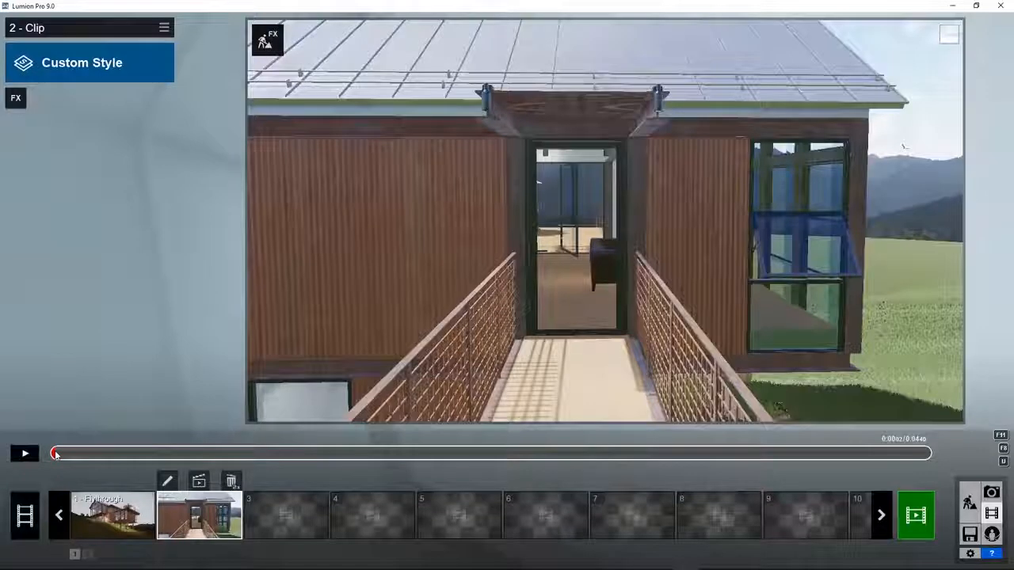
click(23, 101)
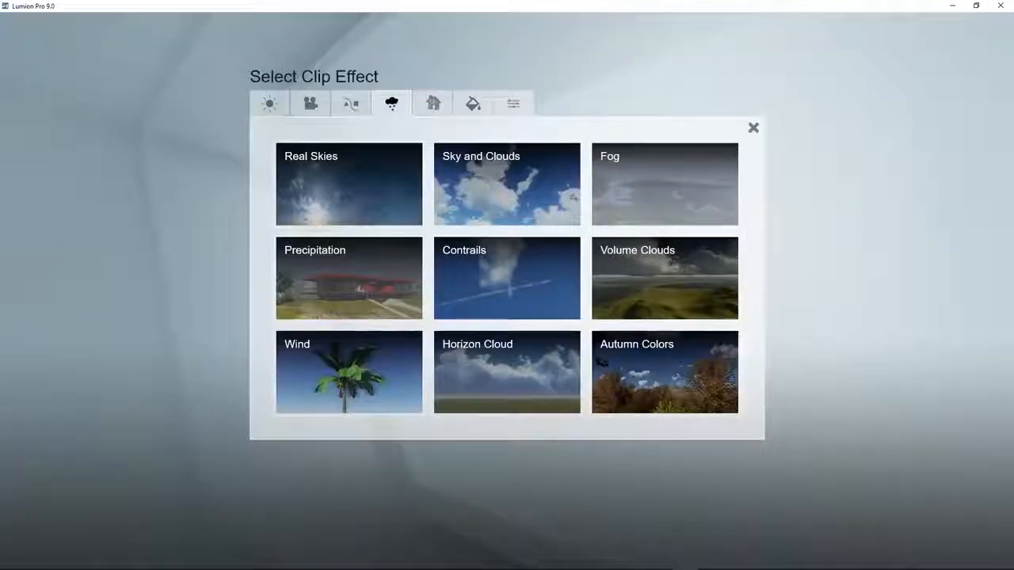
click(351, 104)
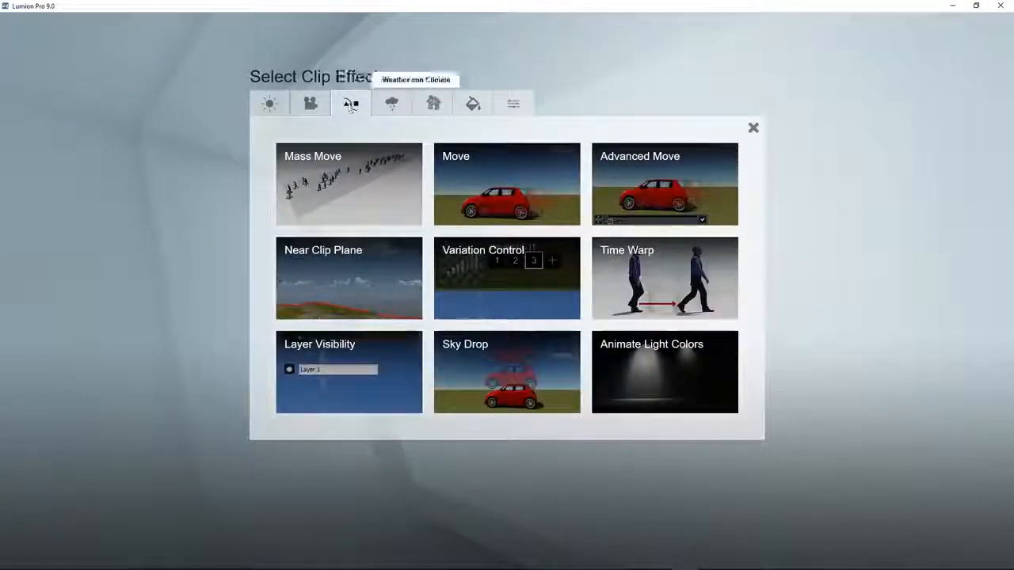
click(644, 168)
click(33, 157)
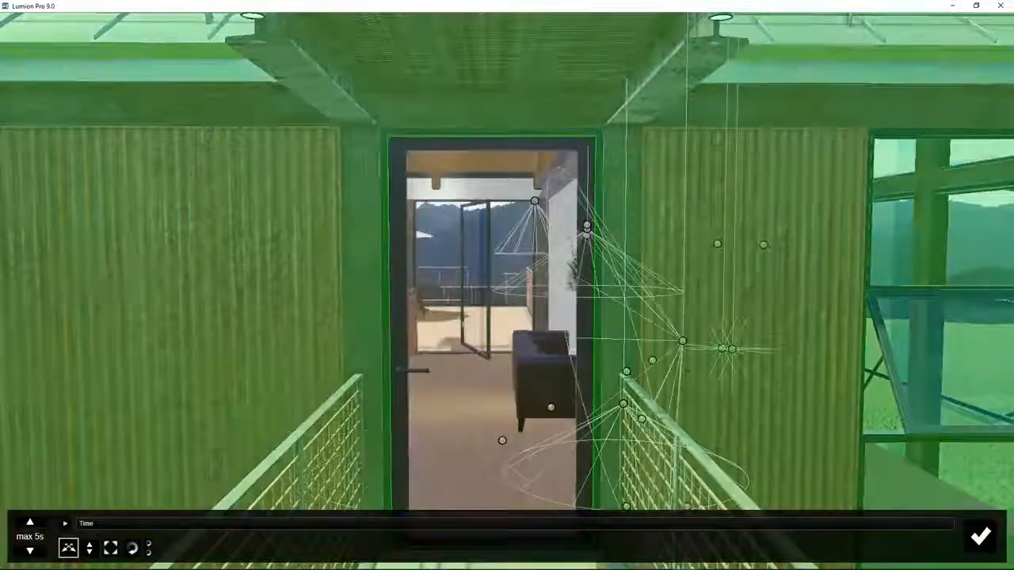
- Set the entrance door's starting rotation keyframe with Rotate heading and save the Advanced Move effect
right_drag(586, 230, 608, 332)
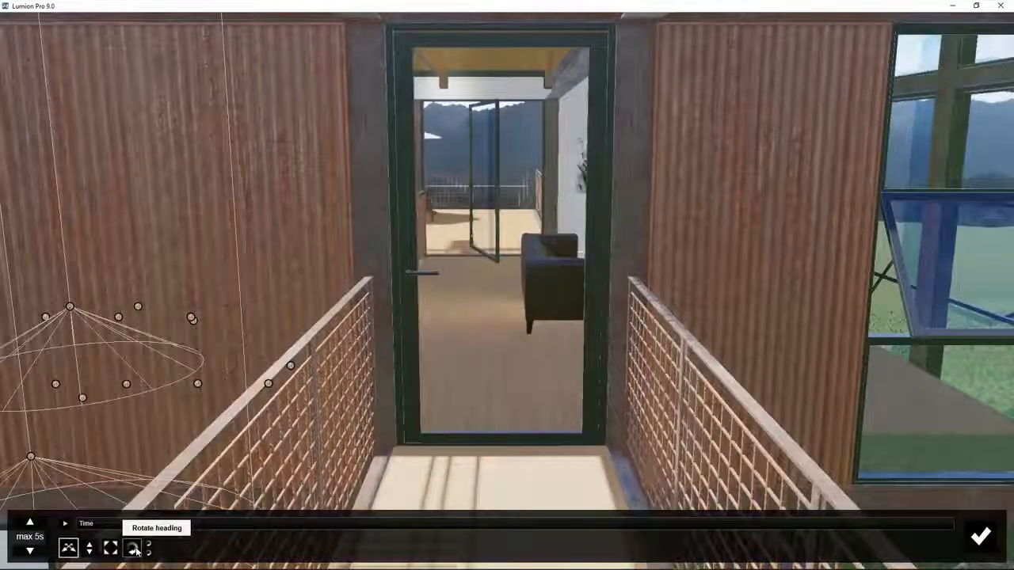
click(134, 548)
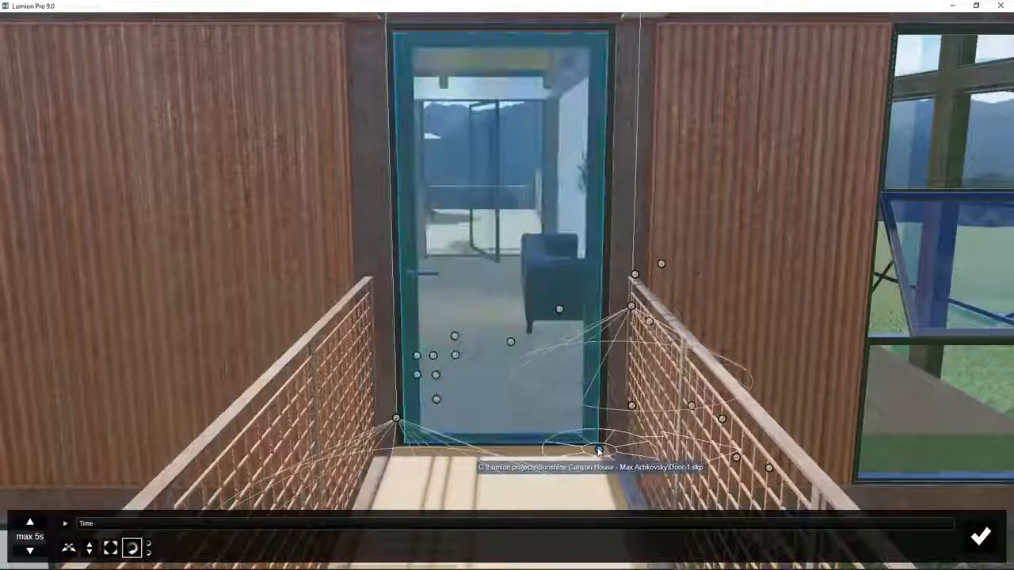
drag(599, 449, 673, 448)
click(981, 537)
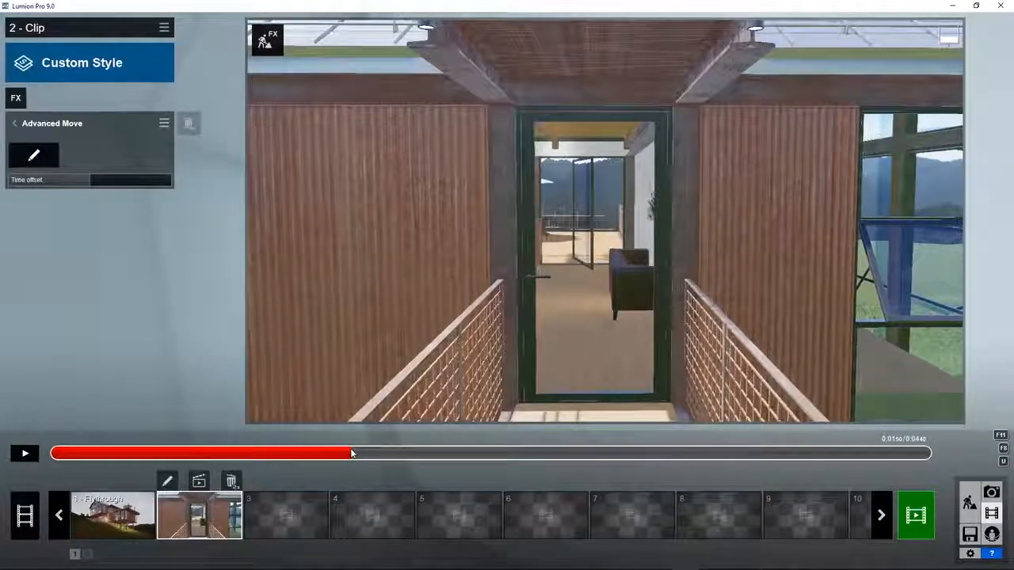
- Reopen the Advanced Move effect for editing and set a rotation keyframe for the still-closed entrance door at 1.5 seconds
click(34, 156)
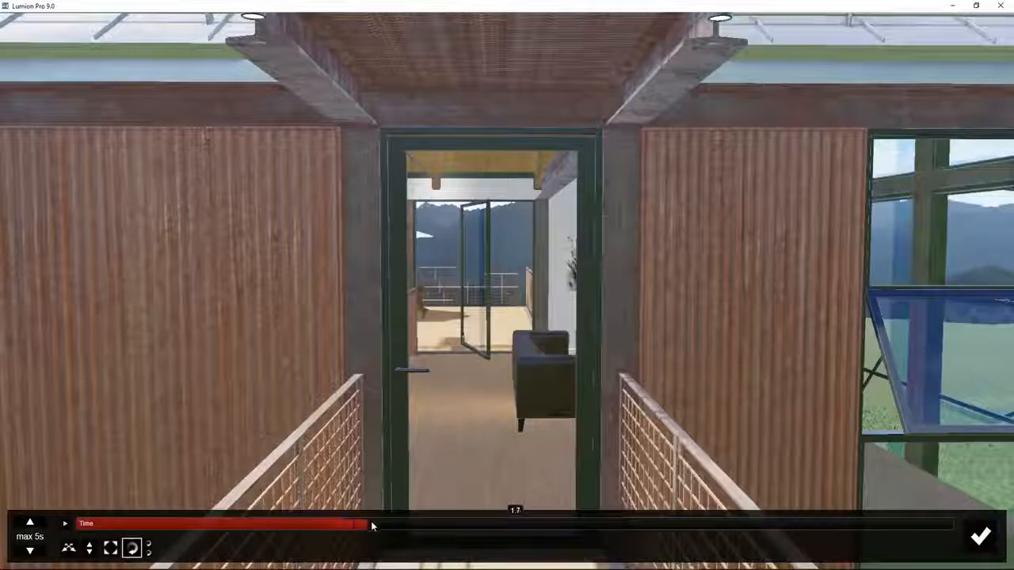
drag(365, 538, 343, 533)
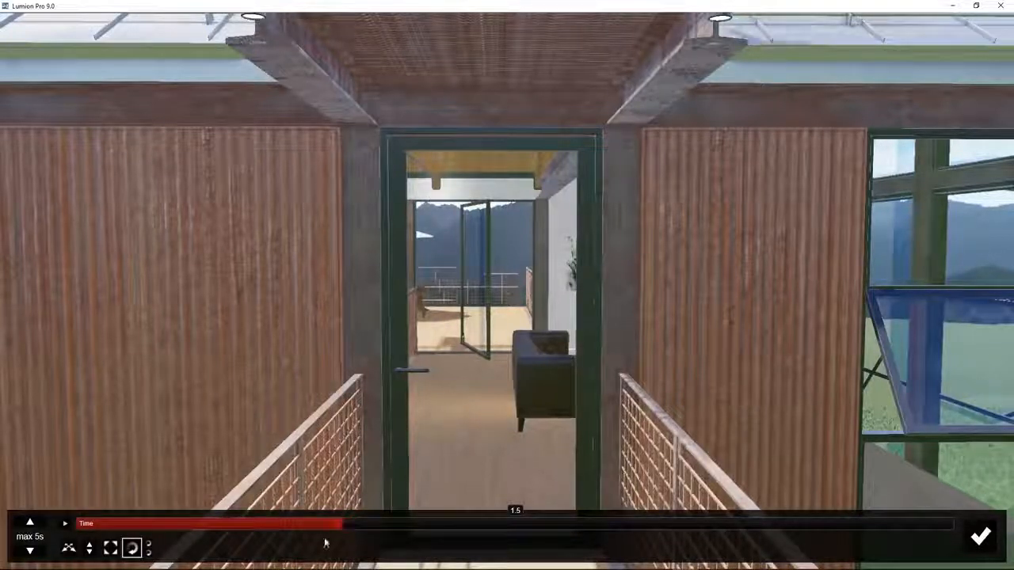
click(132, 548)
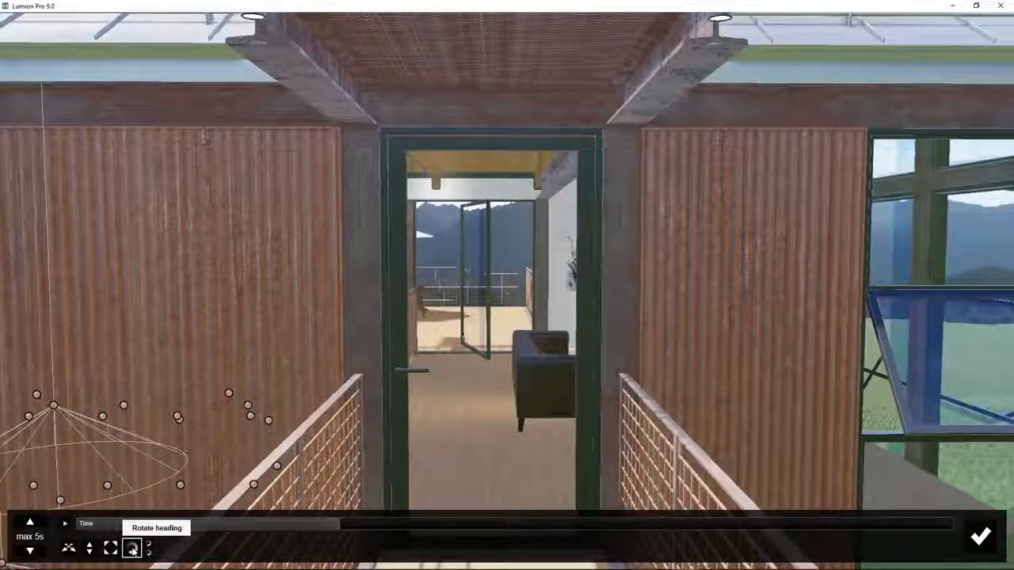
right_drag(463, 419, 482, 475)
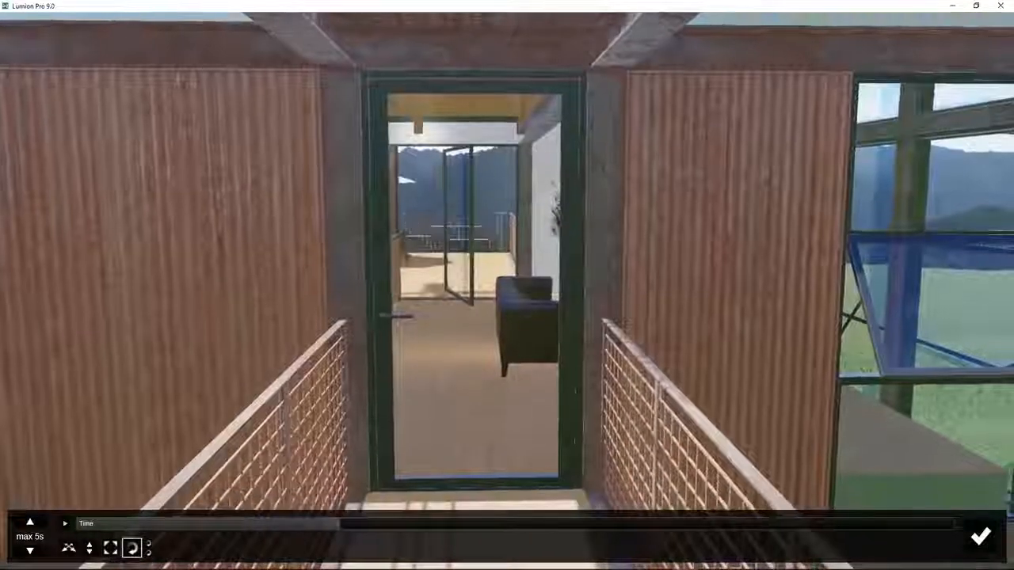
drag(575, 494, 596, 491)
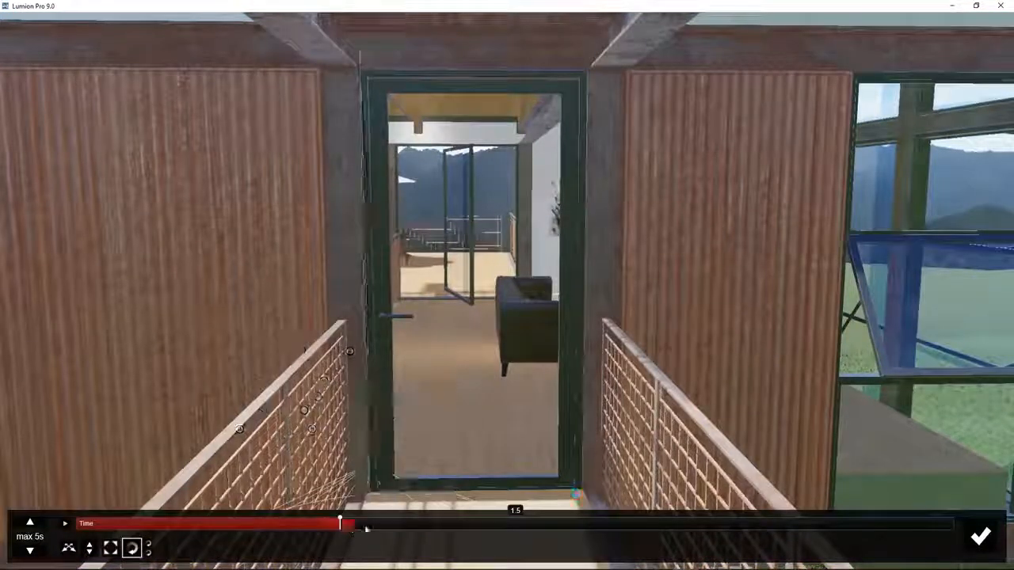
- Rotate the entrance door open with a keyframe at about 2.5 seconds, save the effect, and scrub through clip 2 to check it
drag(367, 527, 423, 528)
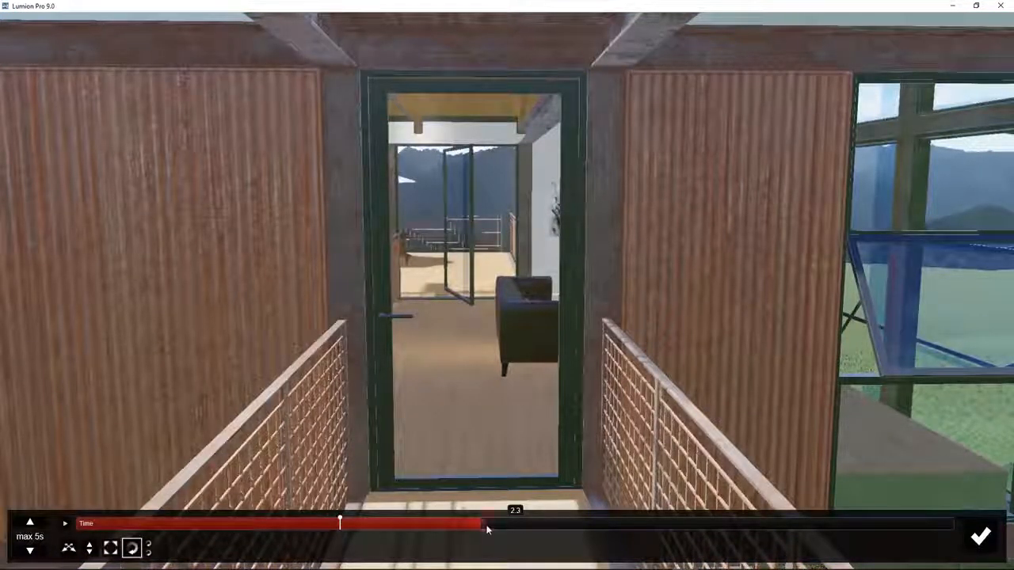
drag(510, 529, 511, 529)
drag(578, 497, 577, 497)
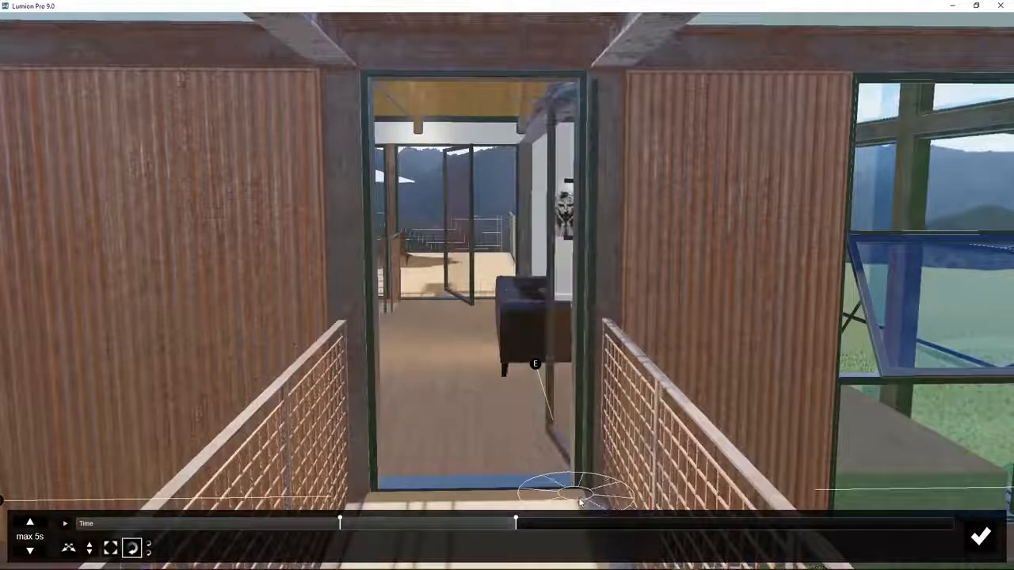
click(980, 537)
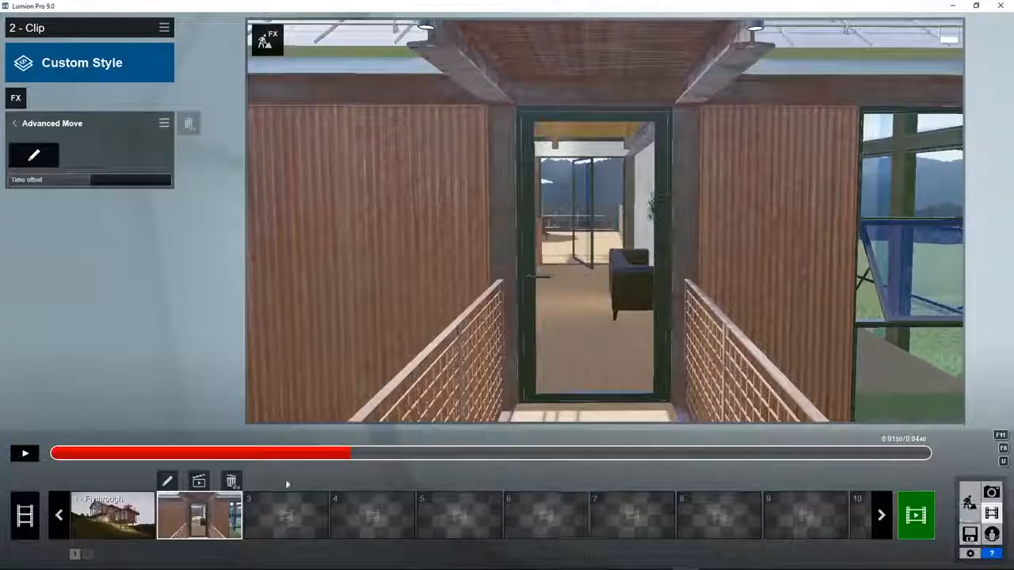
click(285, 453)
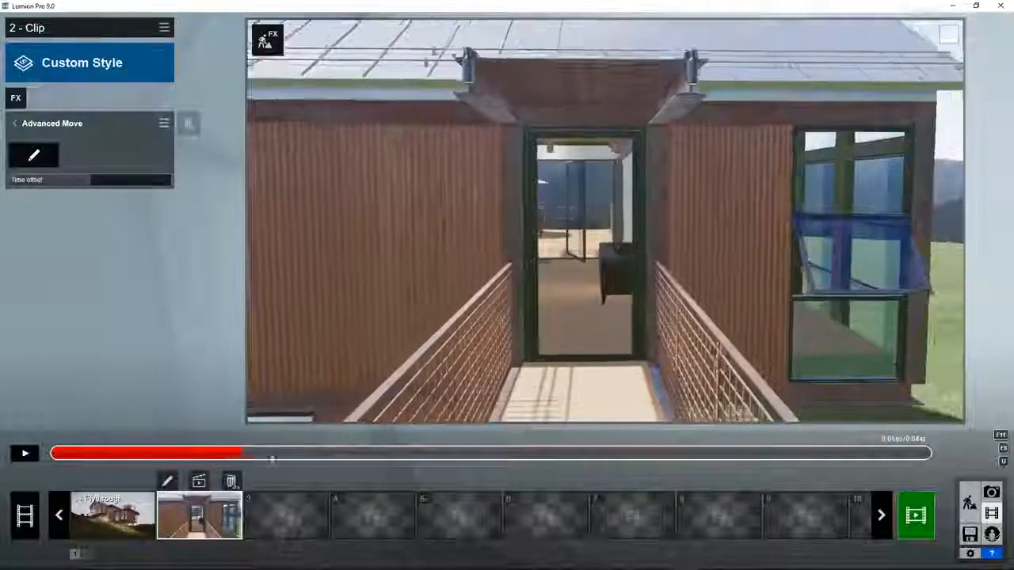
drag(317, 465, 693, 472)
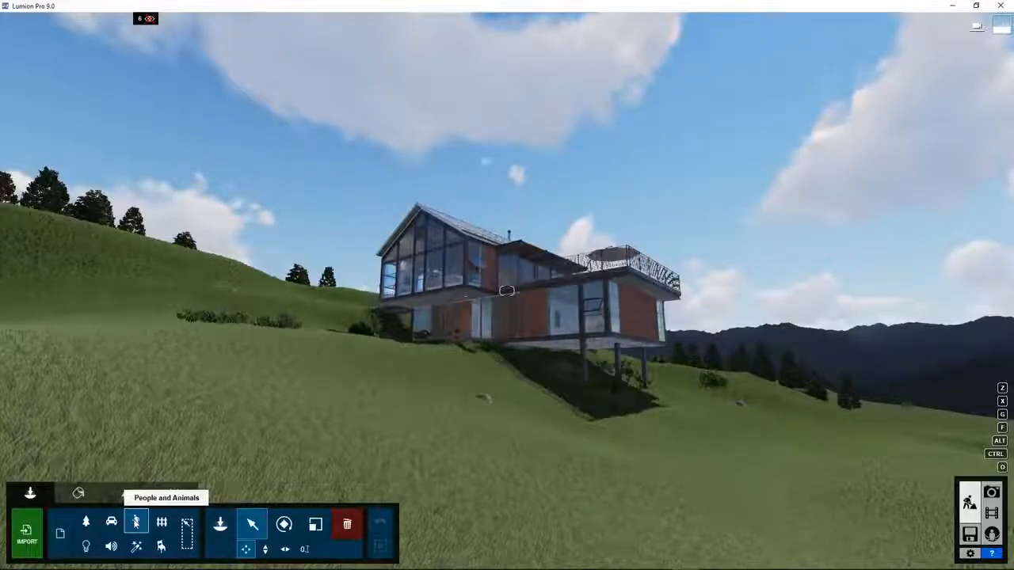
- Place a Seagull 001 Flying from the Character Library's bird category on the grass in front of the house
click(218, 526)
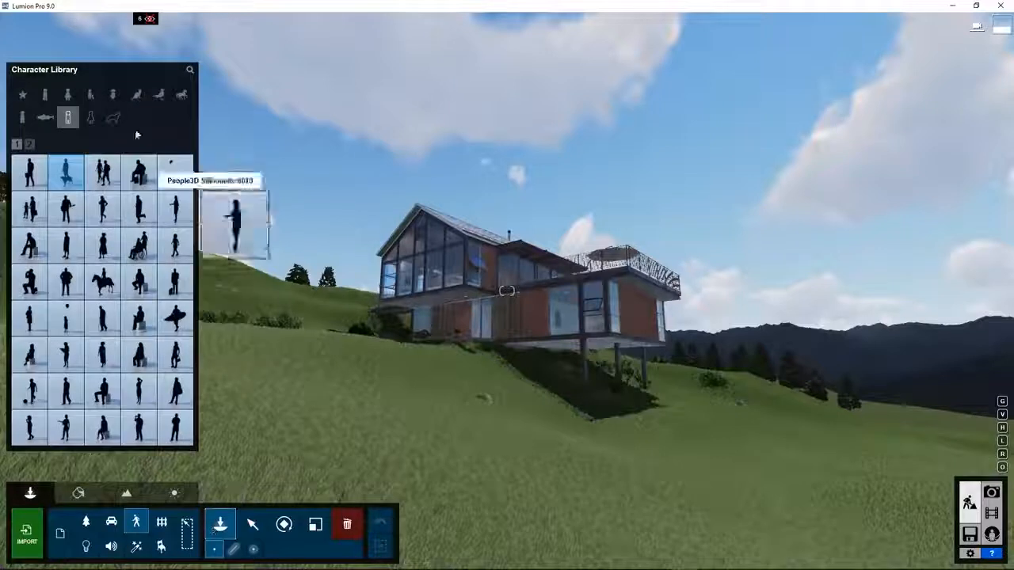
click(159, 95)
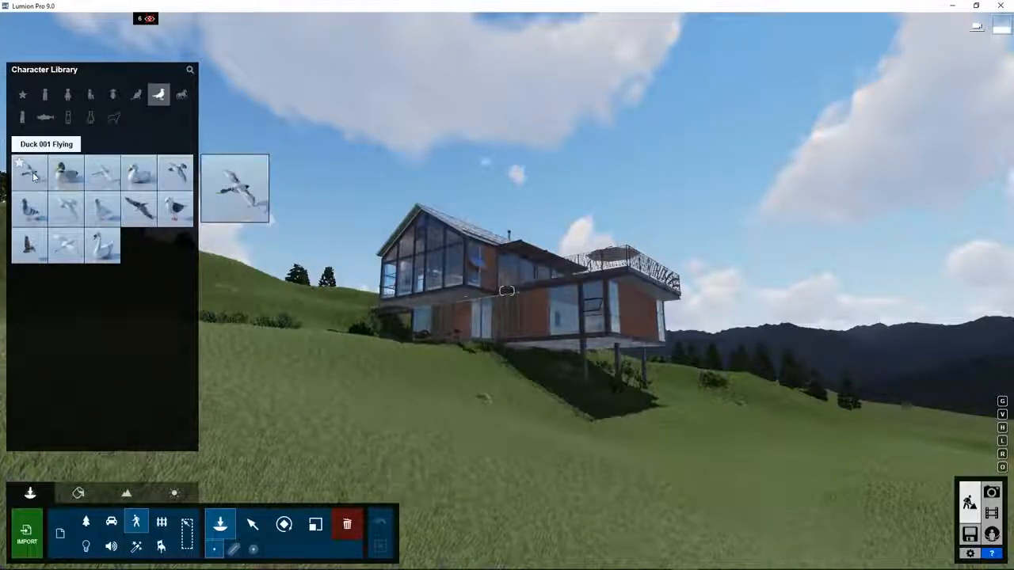
click(141, 217)
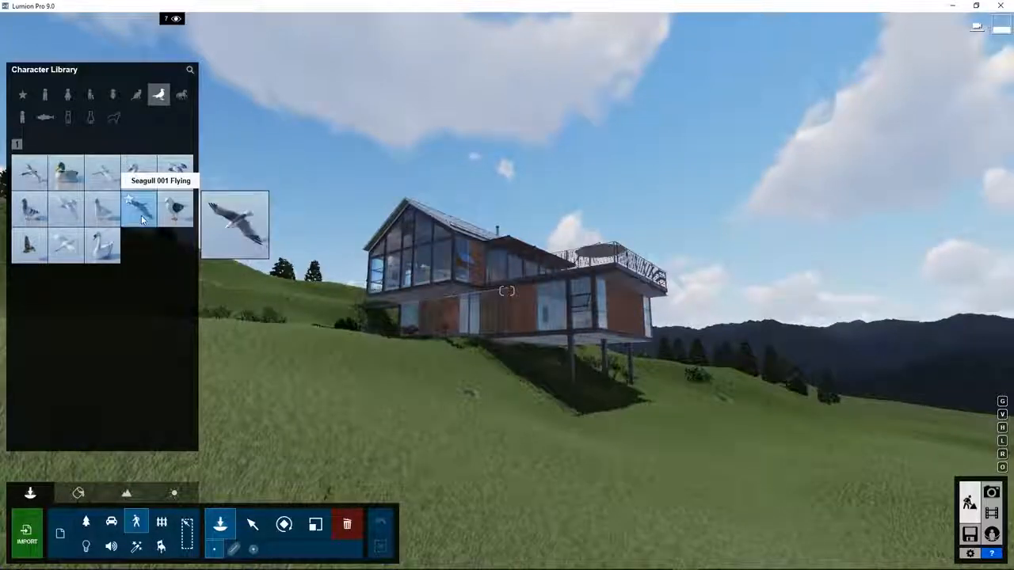
click(400, 442)
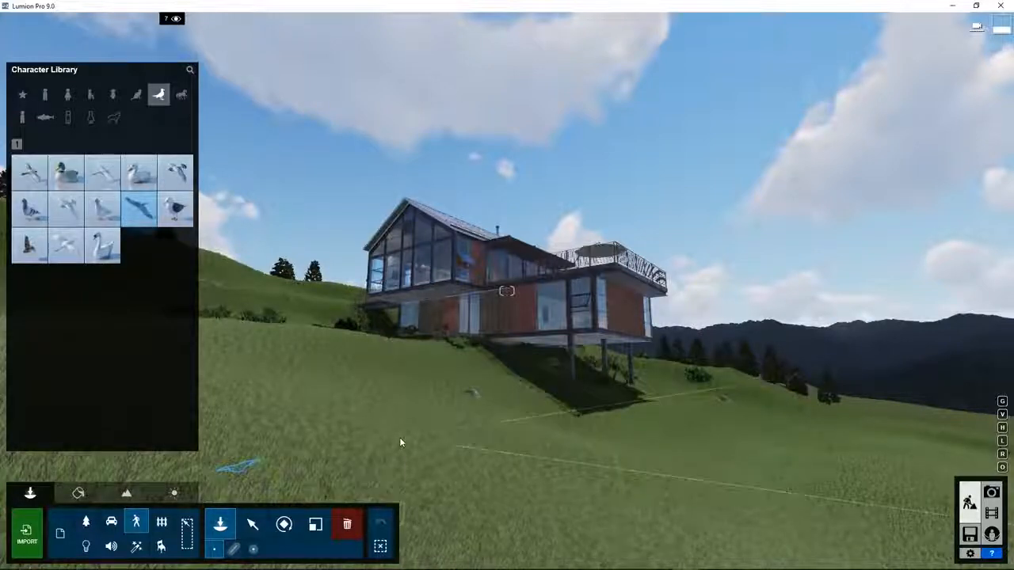
- Raise the flying seagull vertically into the sky above the house roof
click(252, 524)
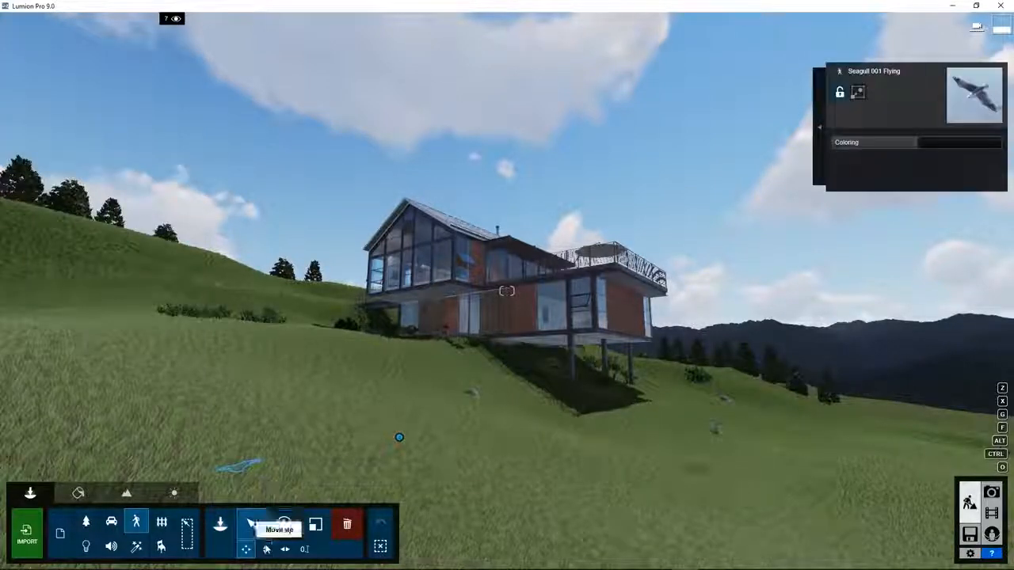
click(266, 548)
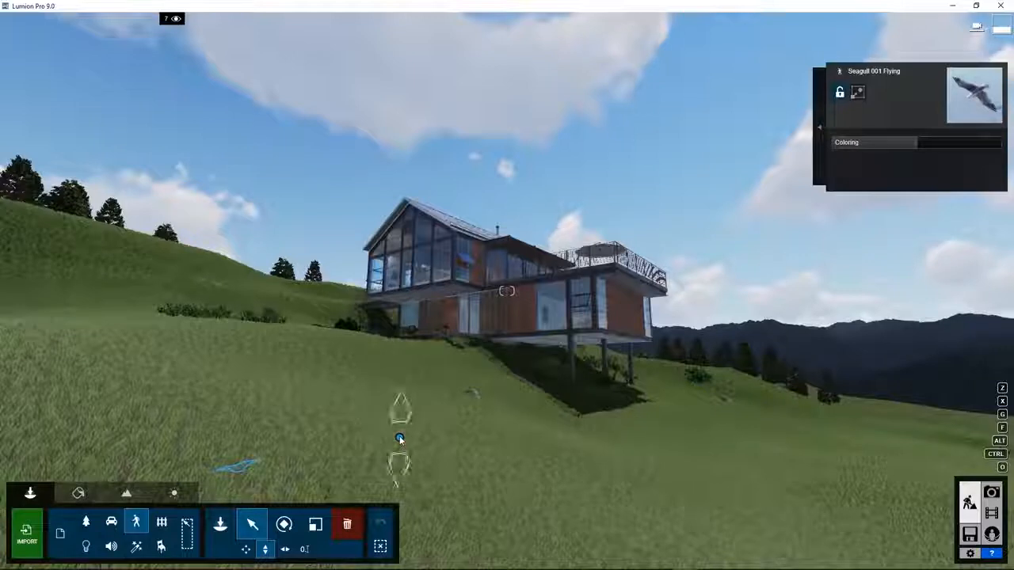
drag(399, 437, 408, 368)
drag(426, 286, 432, 218)
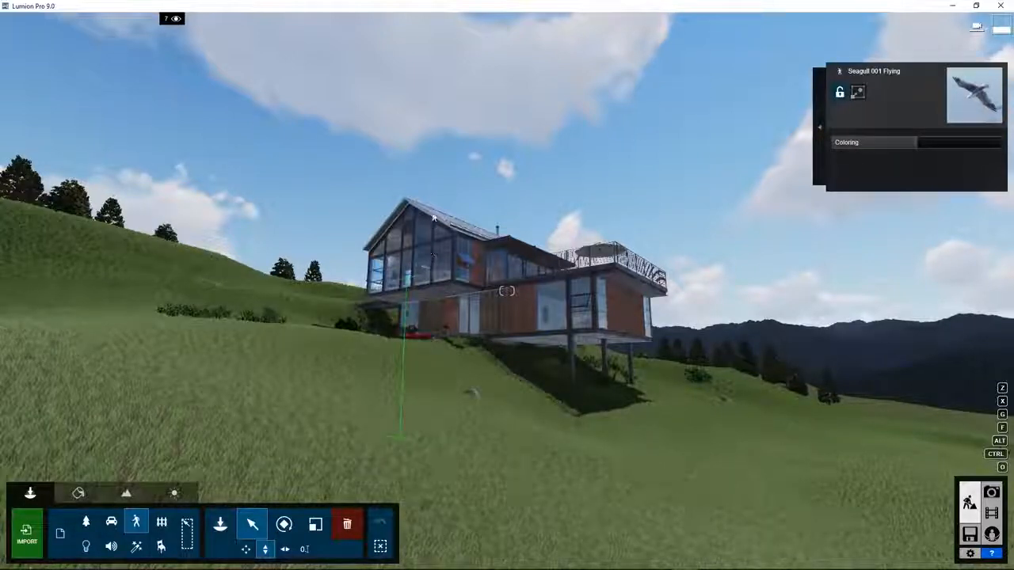
drag(440, 175, 440, 174)
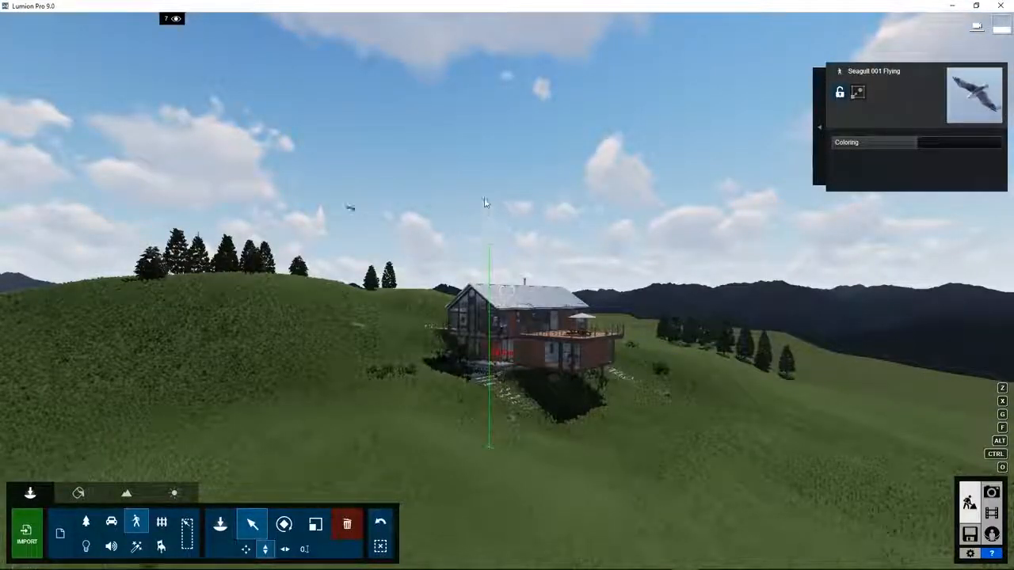
drag(485, 177, 483, 171)
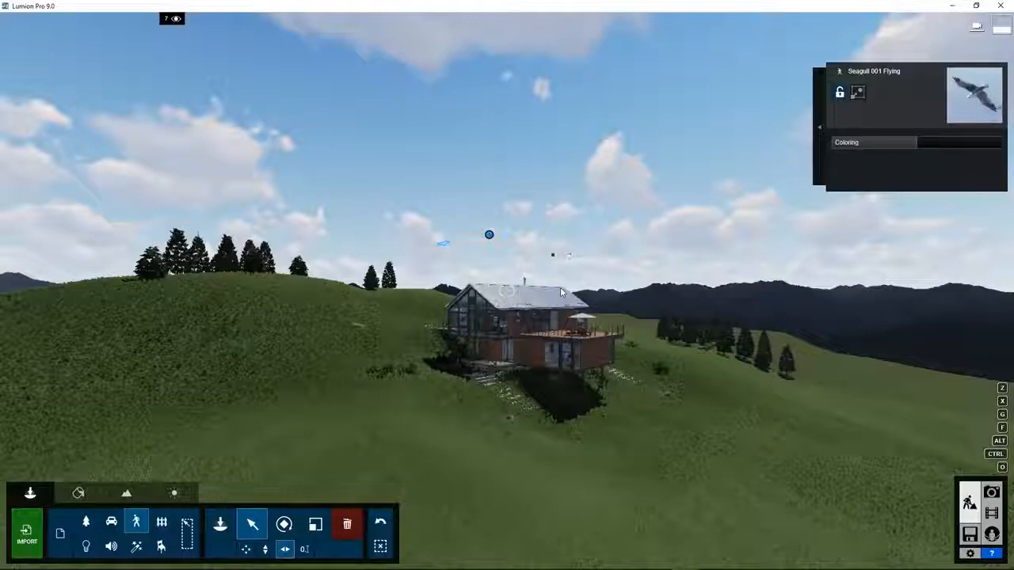
- Duplicate the seagull by moving a copy horizontally above the house, and adjust the height of the birds
alt+drag(489, 236, 330, 240)
click(265, 548)
drag(489, 234, 490, 233)
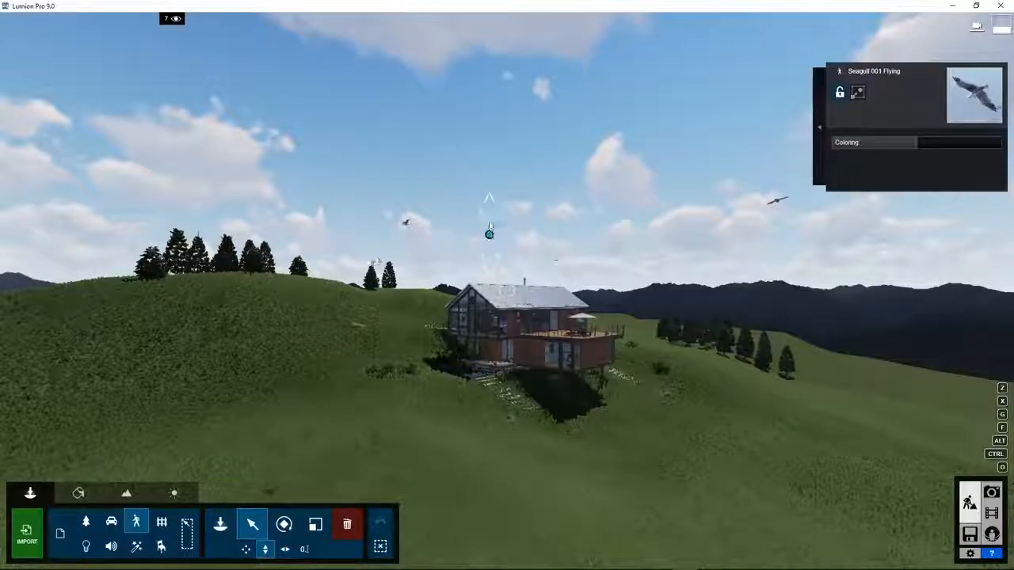
drag(496, 134, 498, 136)
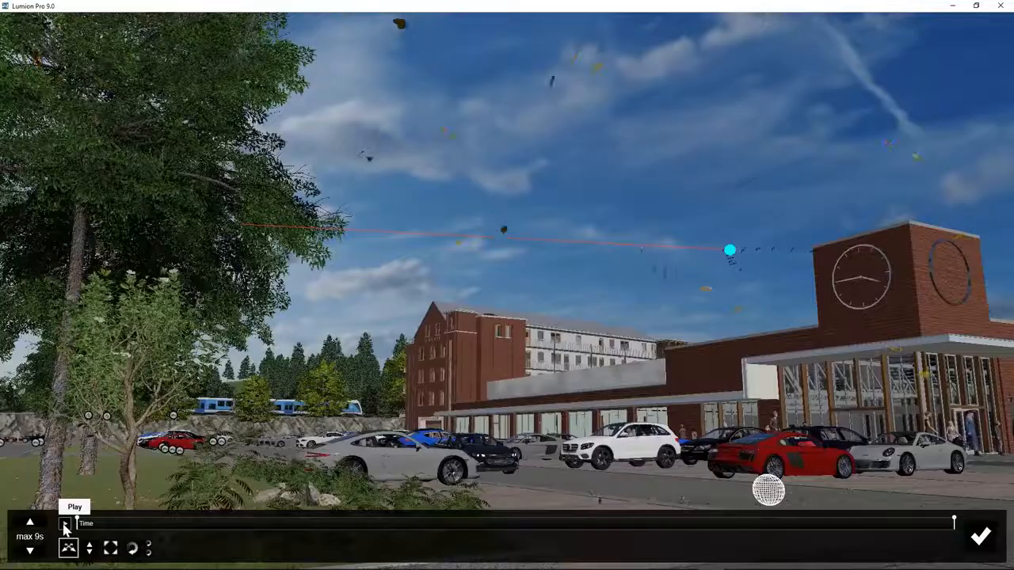
- Play the 9-second Advanced Move animation in the scene with the parked cars and clock tower
click(65, 525)
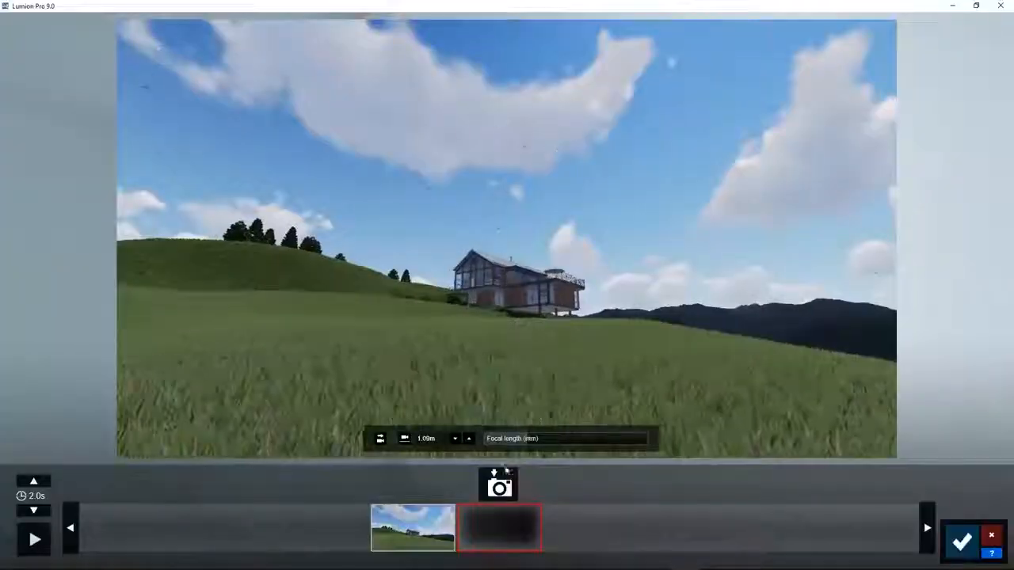
- Capture the ending camera view of clip 3 and save the clip with a length of 15.3 seconds
click(505, 472)
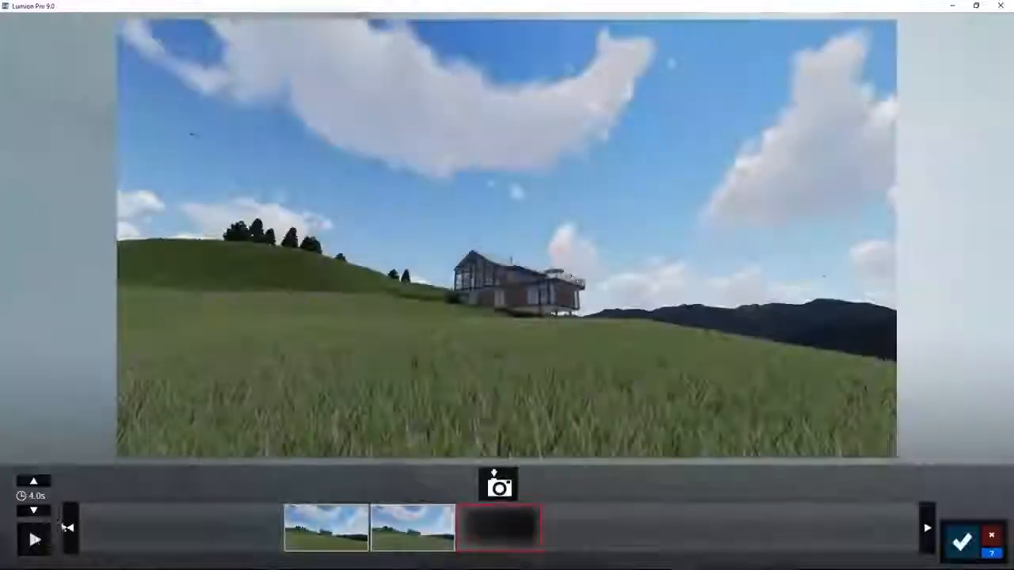
click(35, 539)
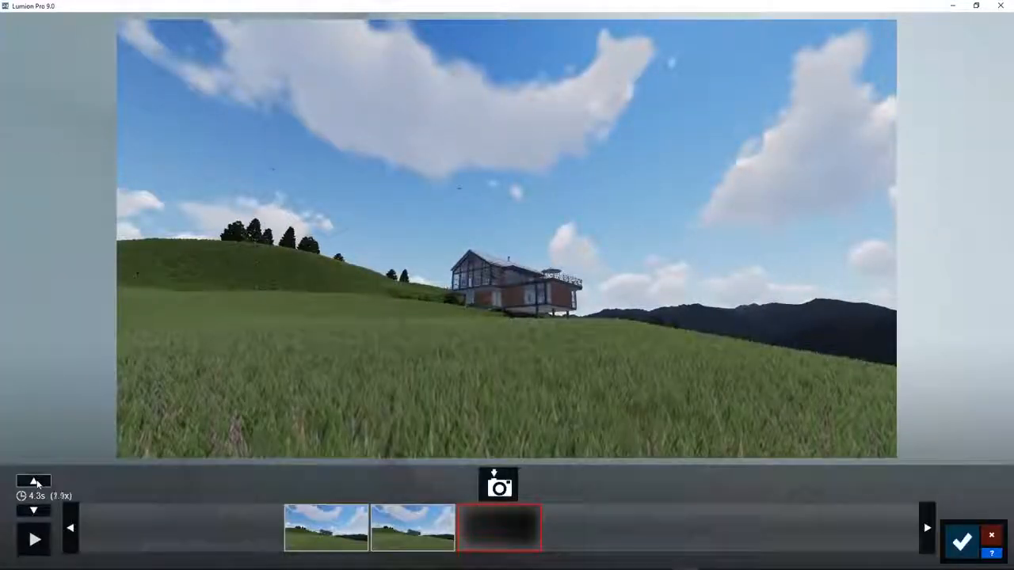
click(36, 535)
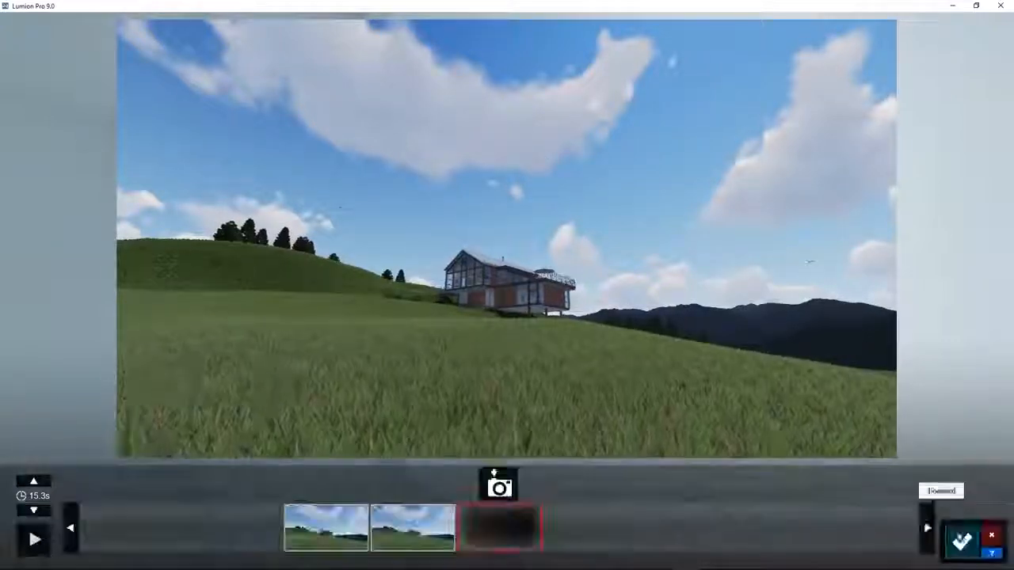
click(961, 541)
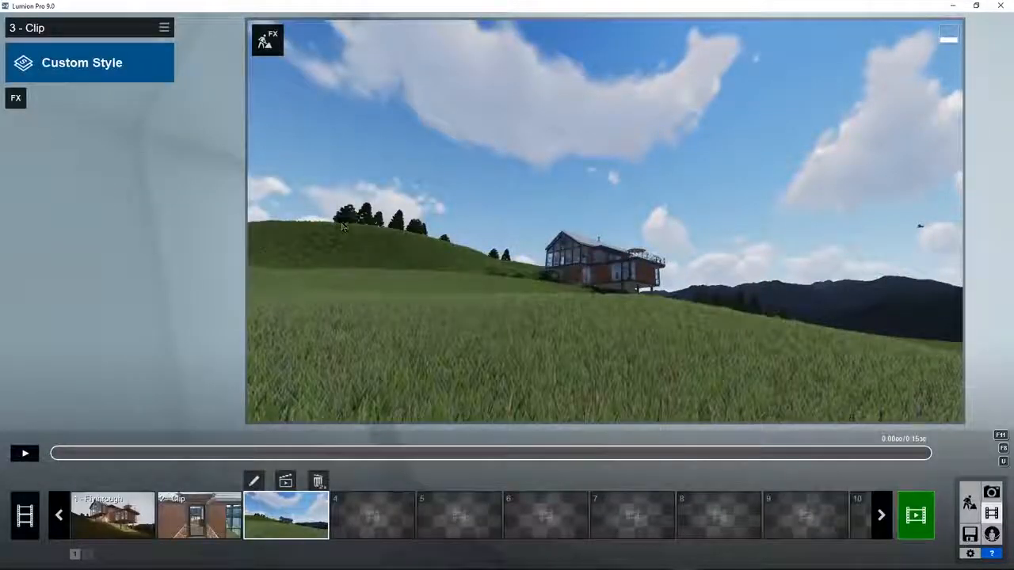
- Add a Sky and Clouds effect to clip 3 and create a cloud Position keyframe at the clip's start
click(15, 100)
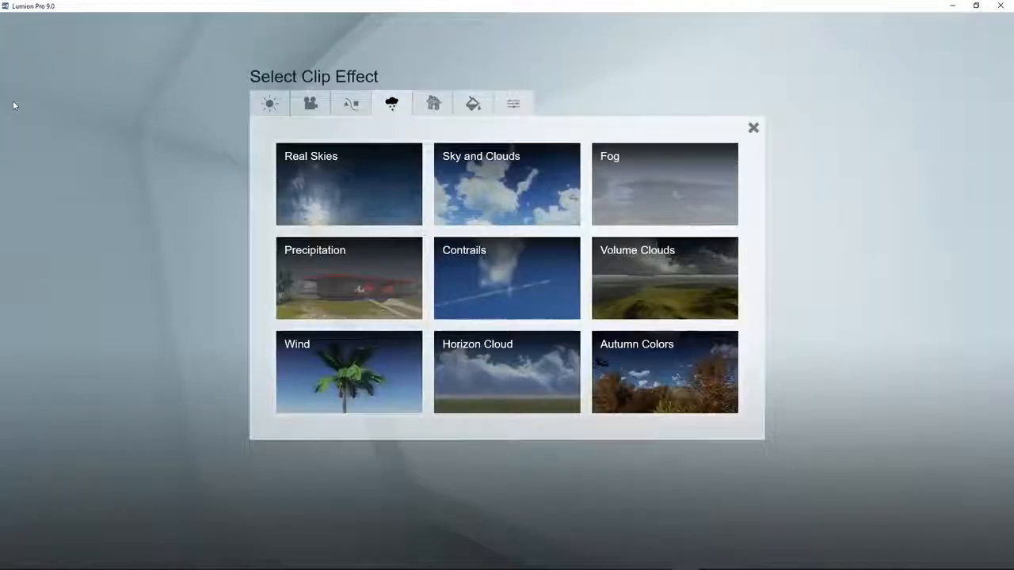
click(507, 194)
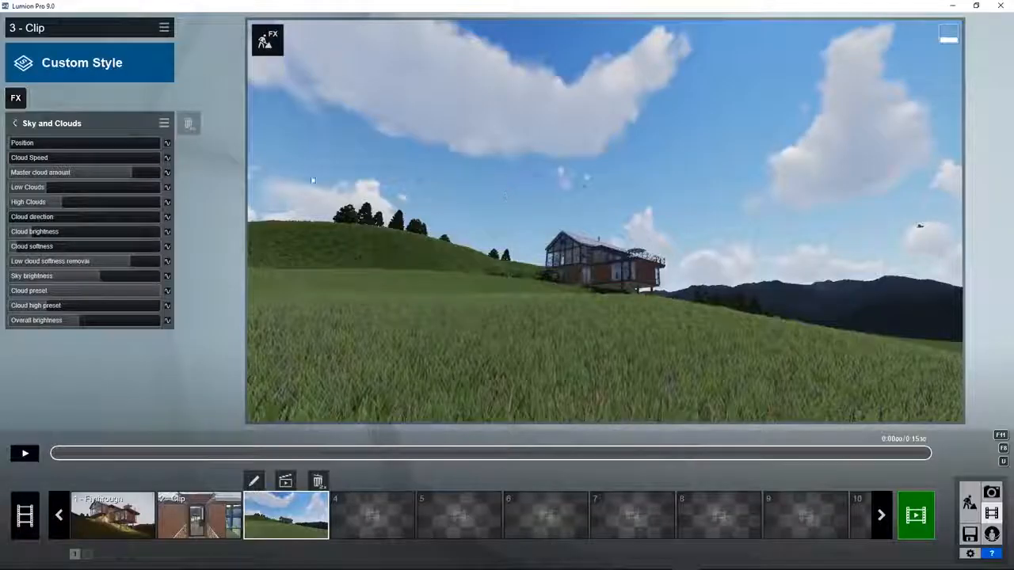
click(167, 144)
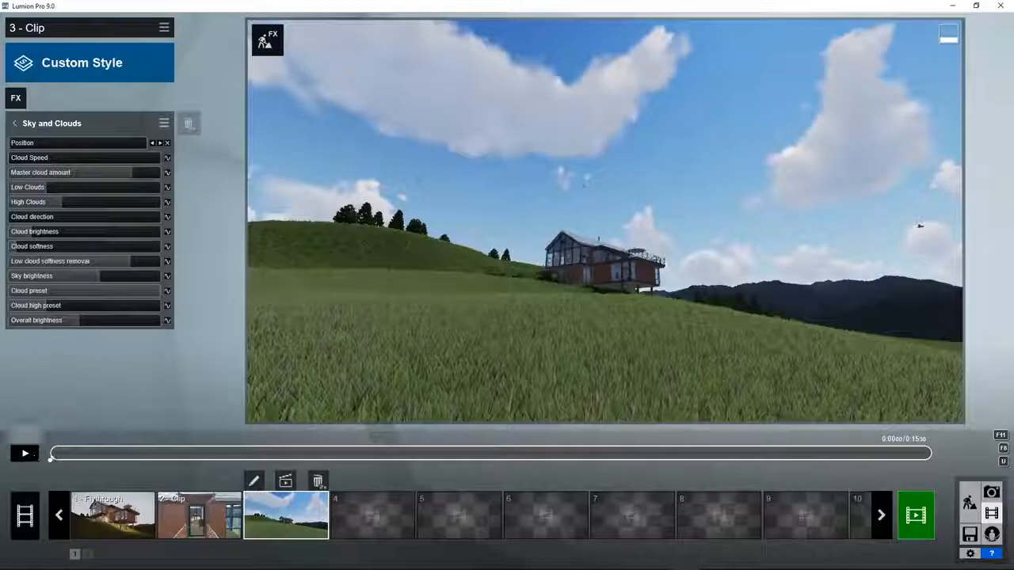
- Set a cloud Position keyframe of 1.0 at the end of clip 3 and play back the moving clouds
drag(54, 456, 935, 463)
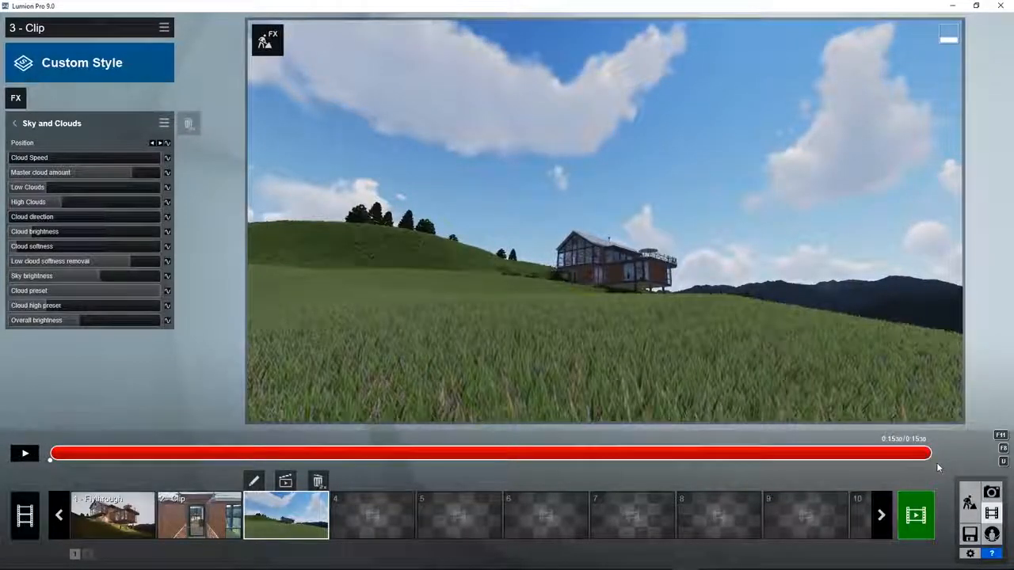
click(168, 143)
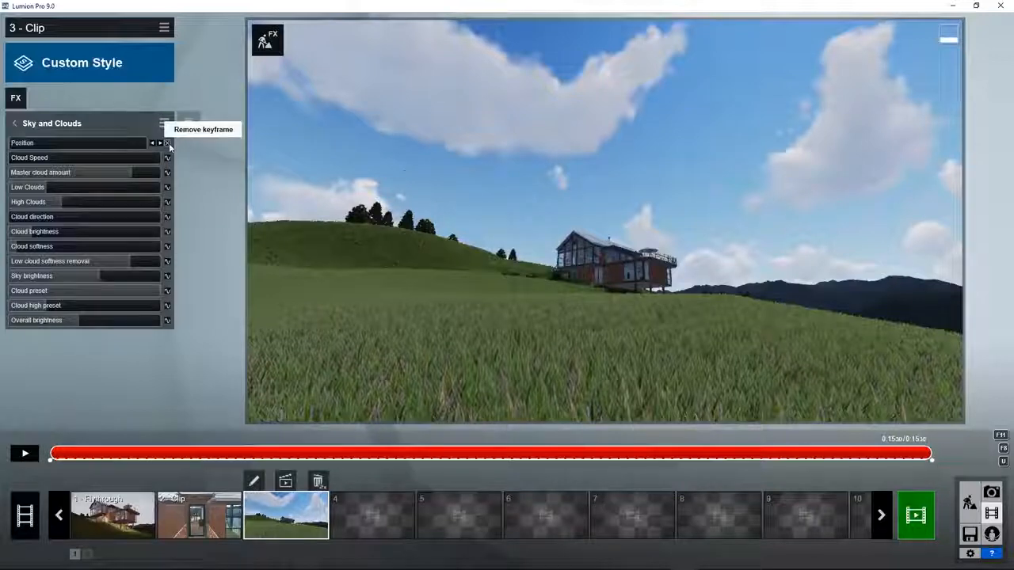
click(128, 149)
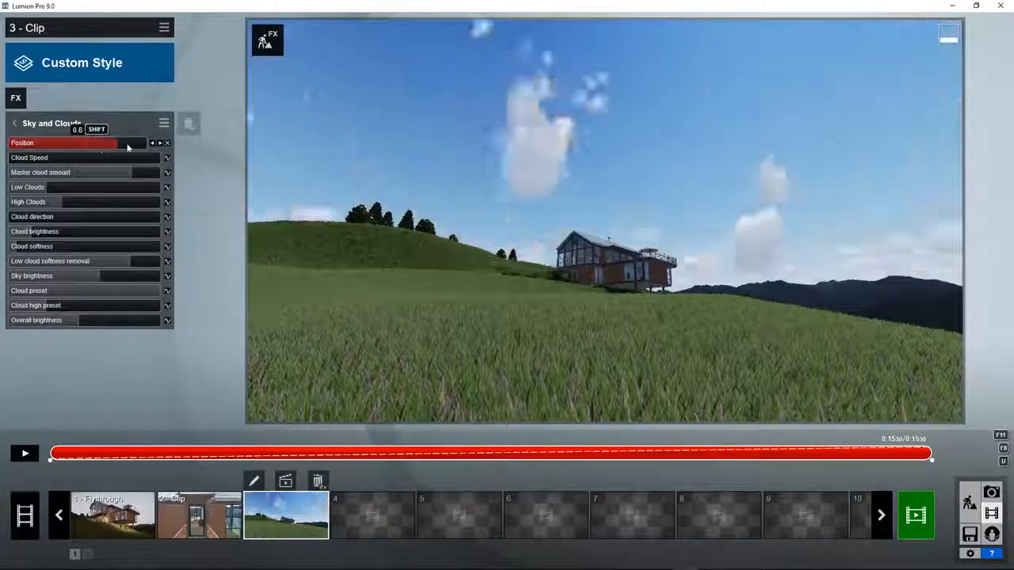
drag(127, 147, 148, 148)
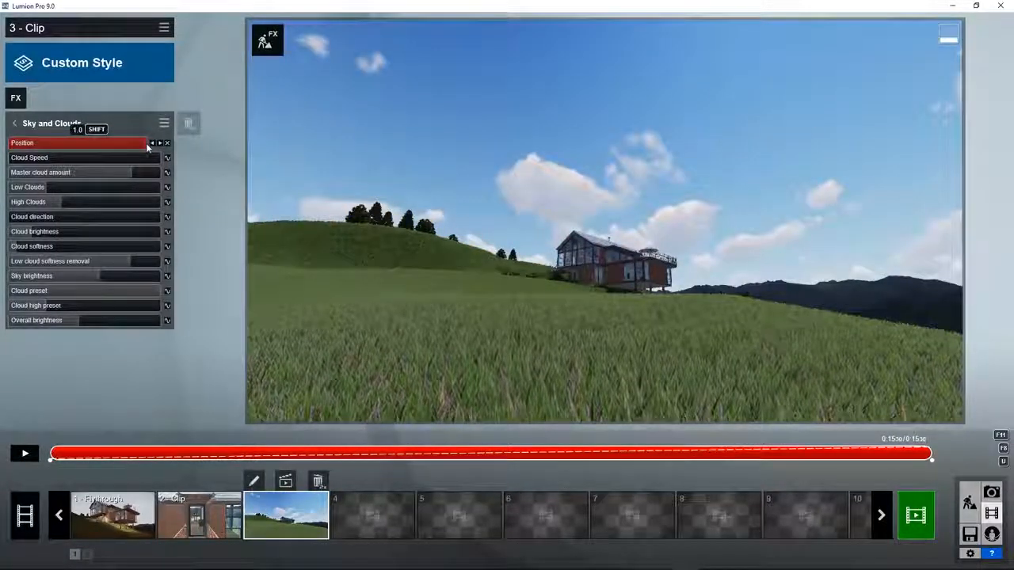
click(23, 456)
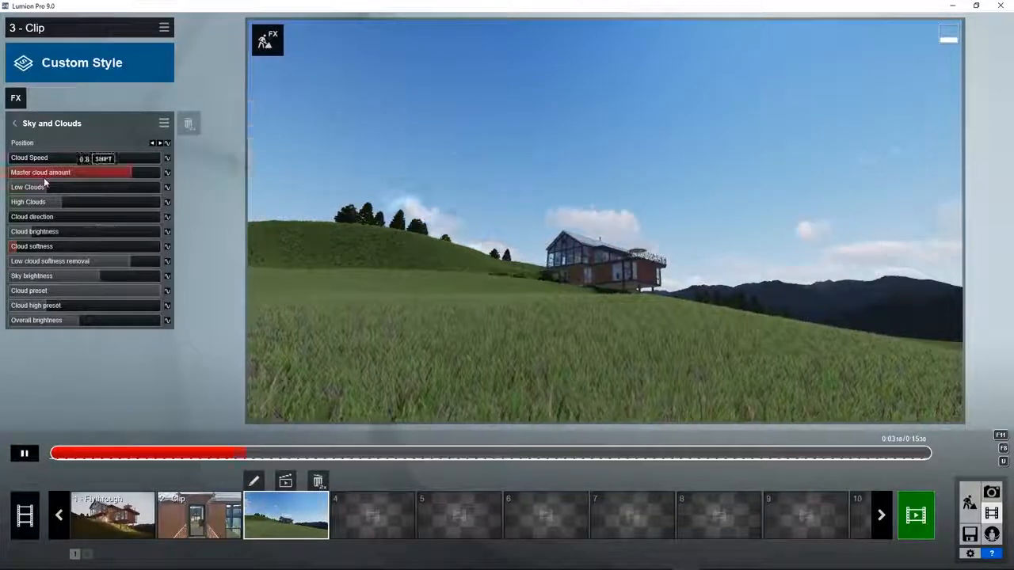
key(space)
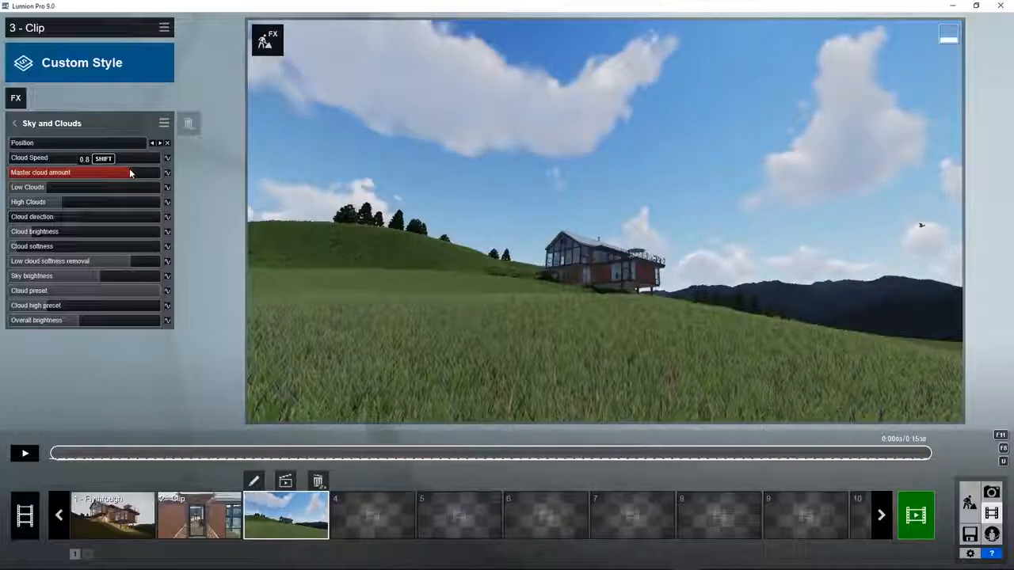
- Keyframe Master cloud amount from a reduced value at the start to its maximum at the end, and preview clip 3
drag(117, 171, 107, 185)
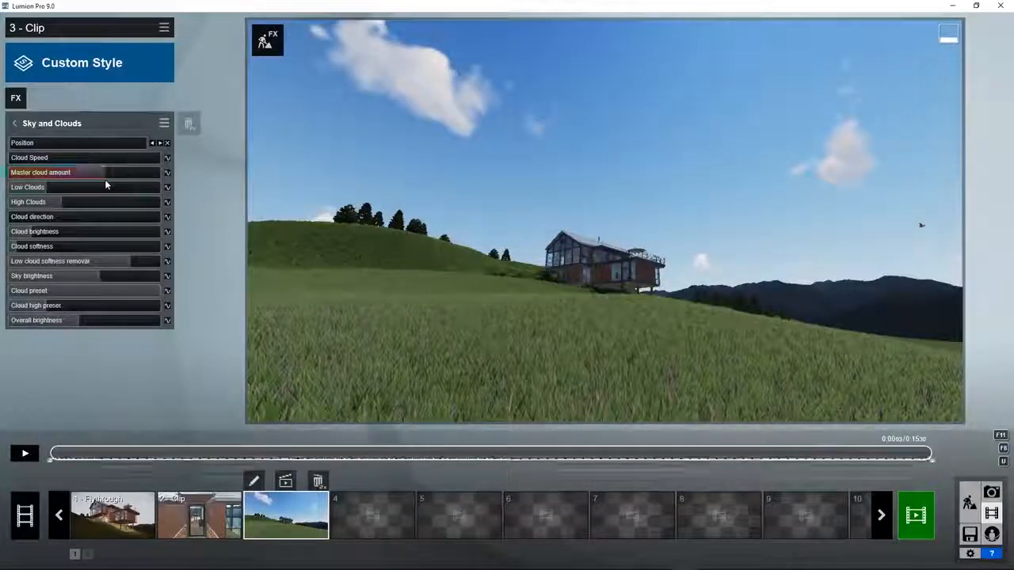
click(167, 175)
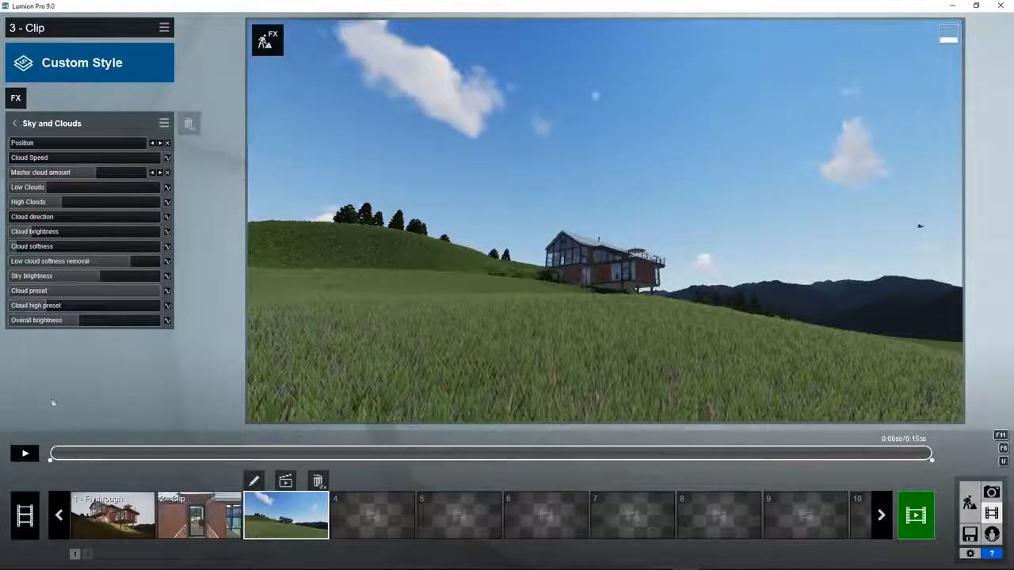
drag(55, 454, 937, 458)
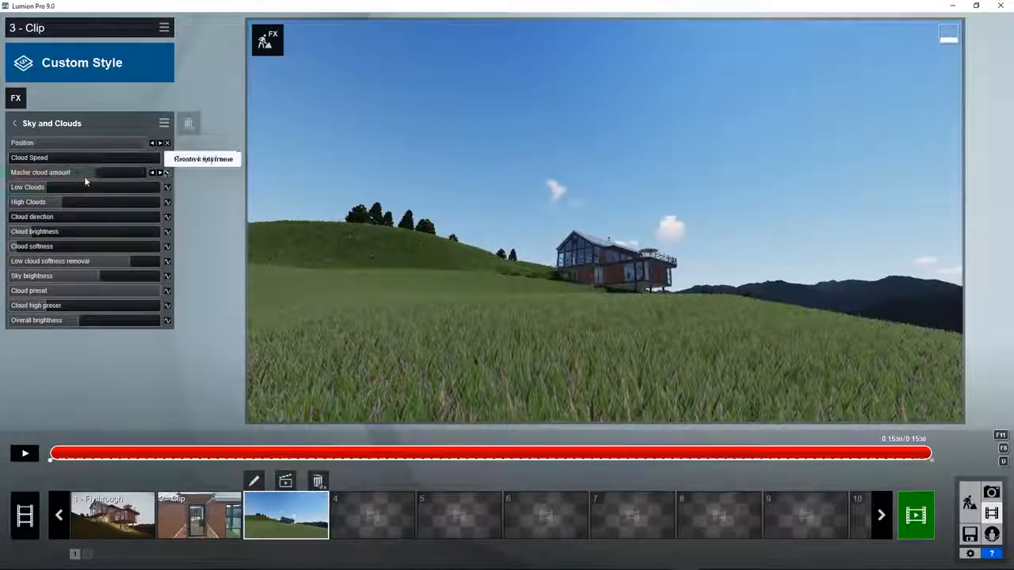
drag(84, 176, 164, 178)
click(25, 455)
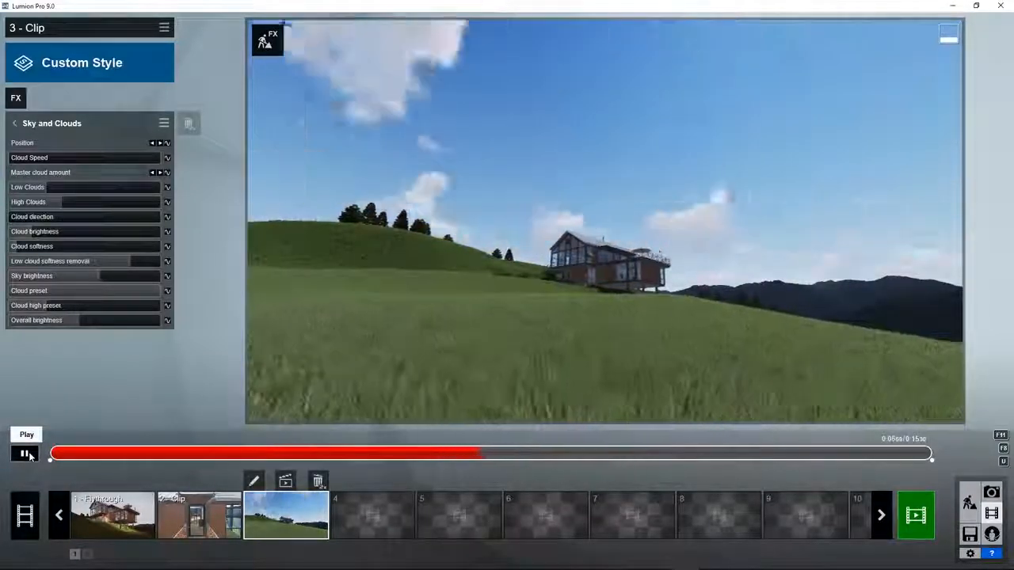
click(26, 455)
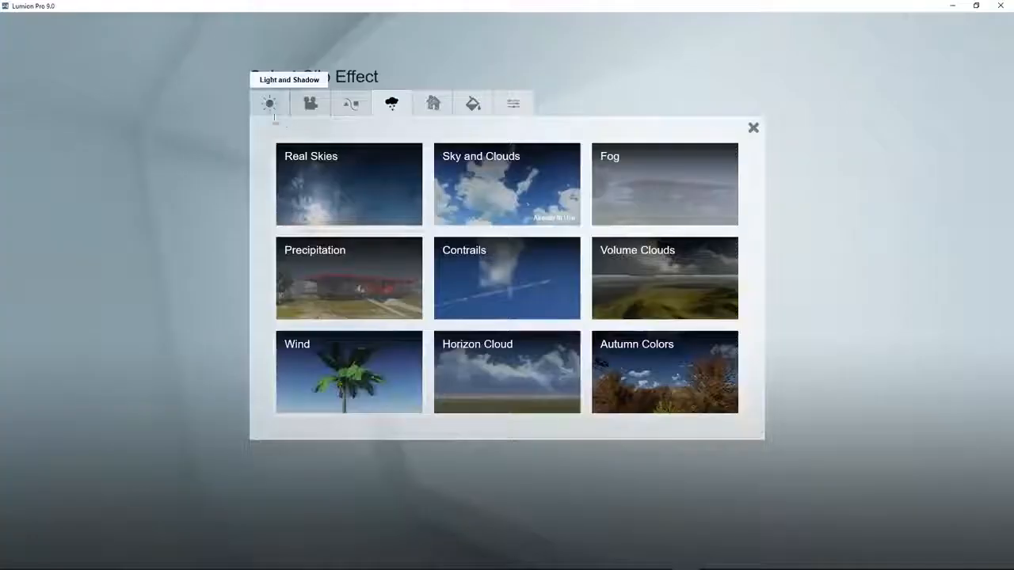
- Add a Sun effect to clip 3 and create a low Sun height keyframe at the clip's start
click(269, 103)
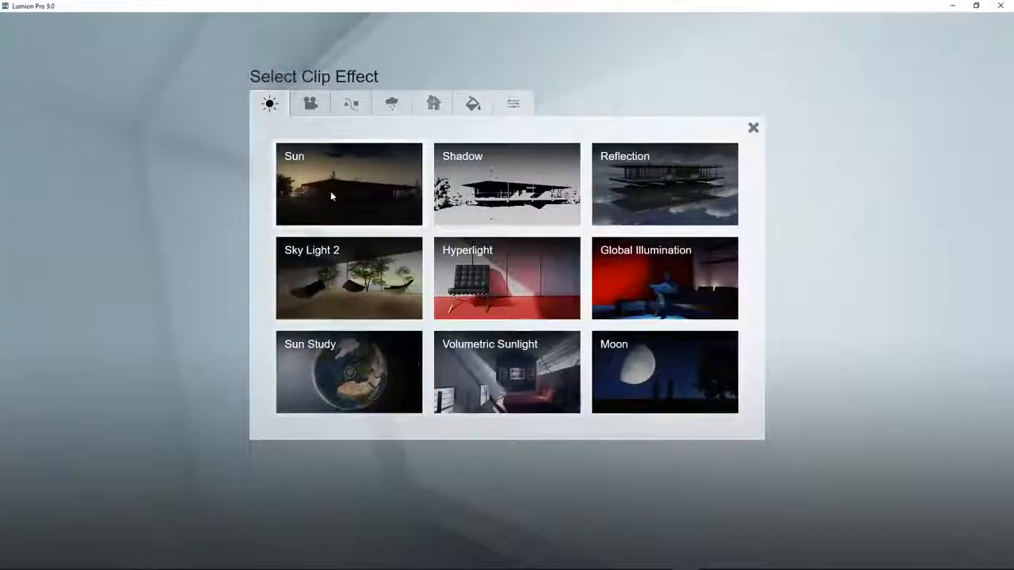
click(331, 196)
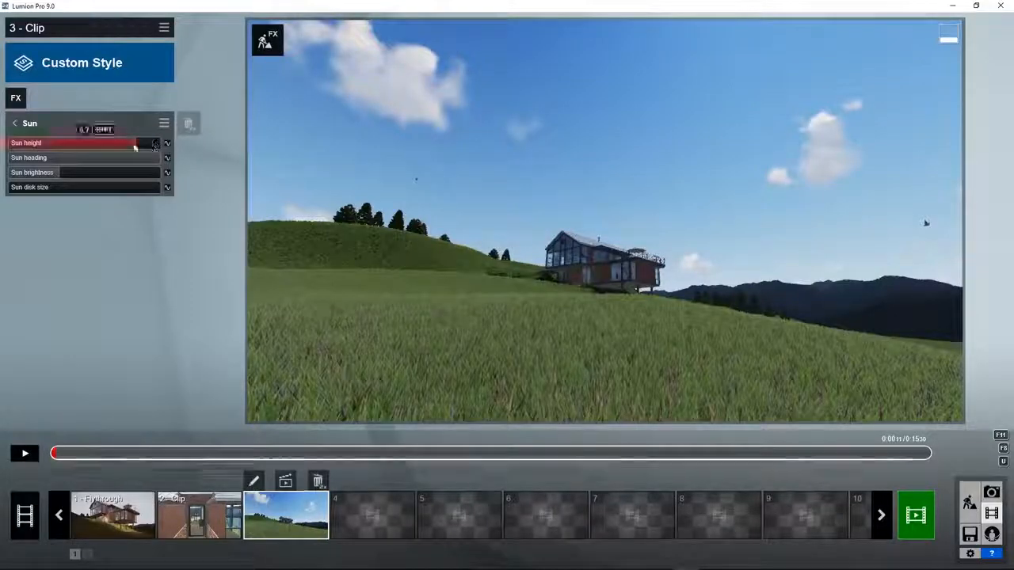
drag(135, 147, 93, 143)
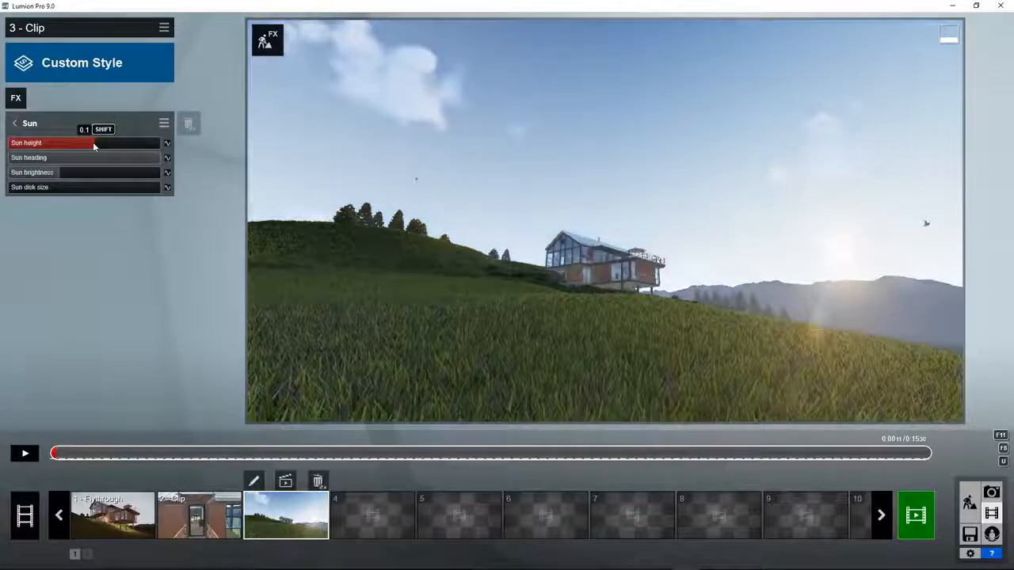
click(166, 143)
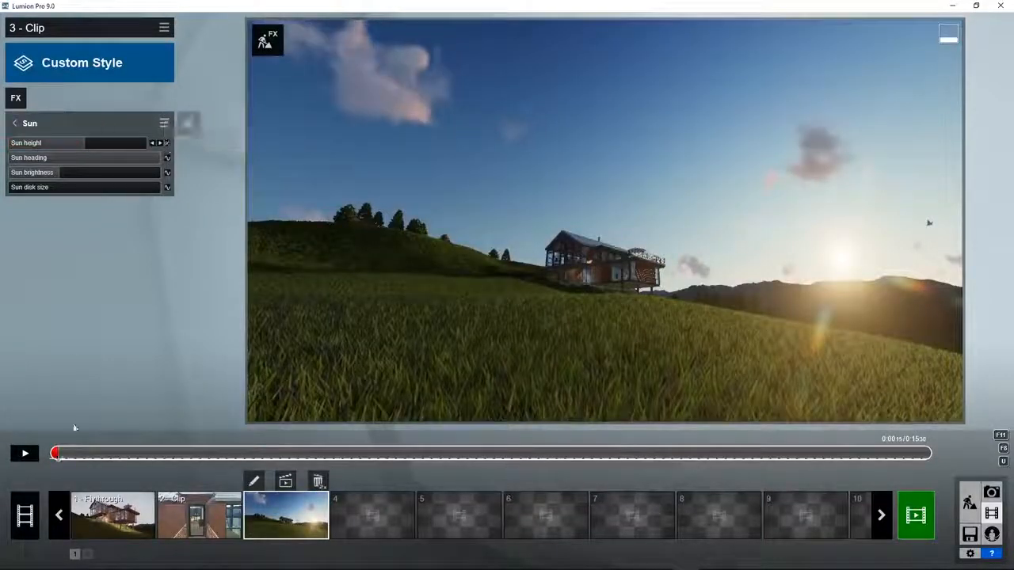
- Set a Sun height keyframe of 0.5 at the end of clip 3 and play back the rising sun
drag(59, 453, 933, 452)
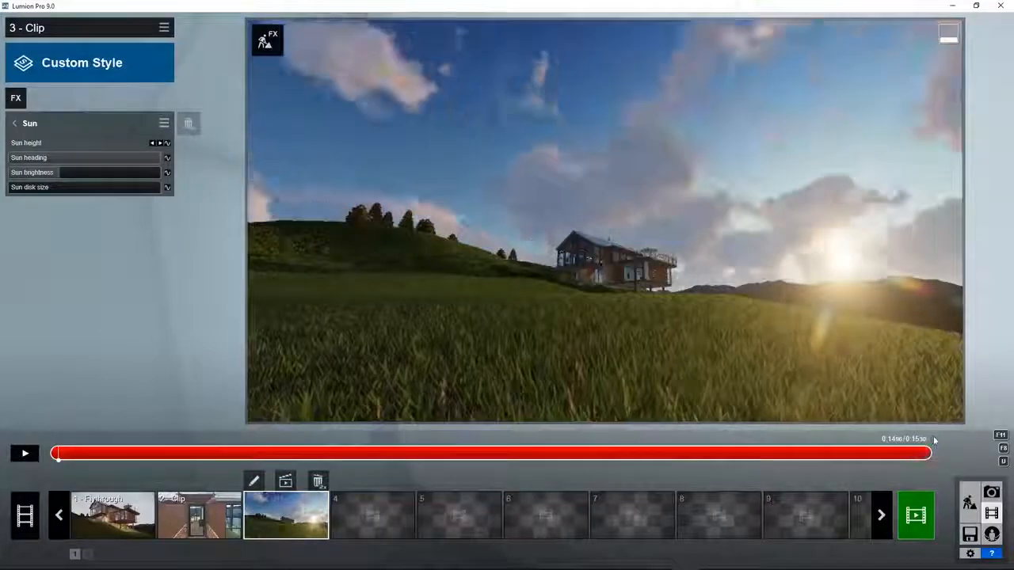
click(167, 143)
drag(83, 143, 115, 144)
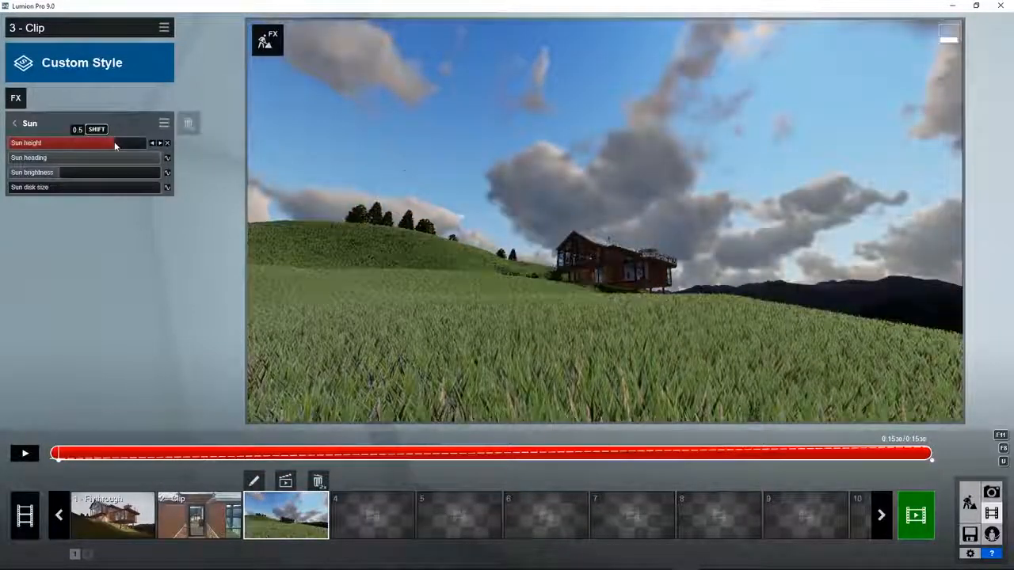
click(24, 454)
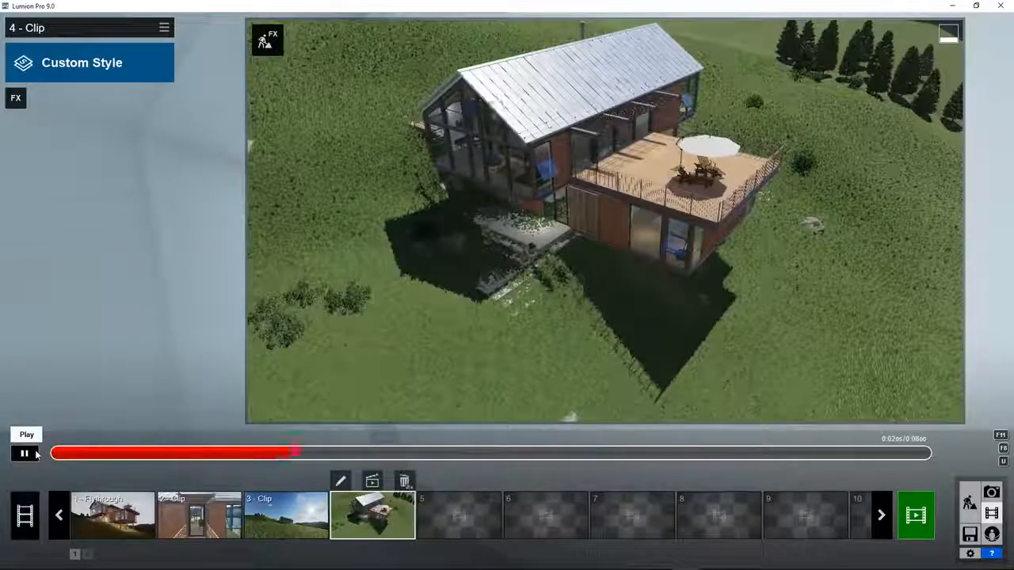
- Add a Sun Study effect to clip 4 at the clip's start and review its location on the globe
drag(247, 453, 66, 450)
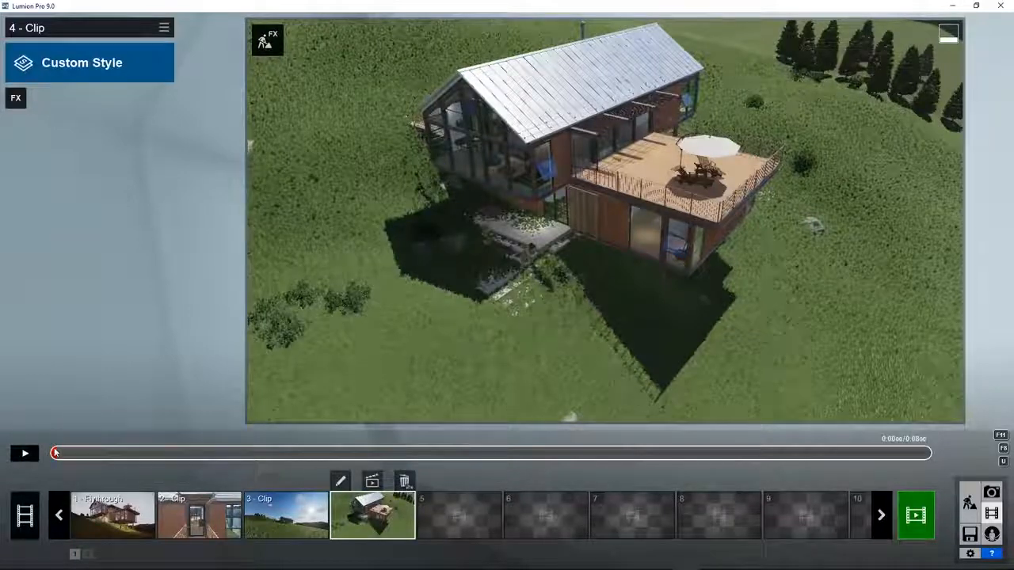
click(16, 97)
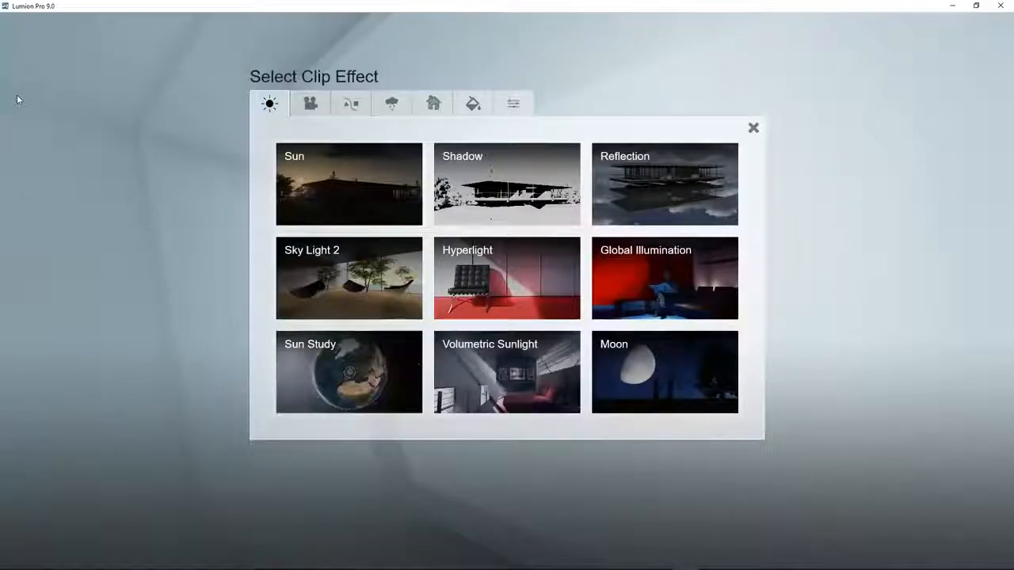
click(316, 377)
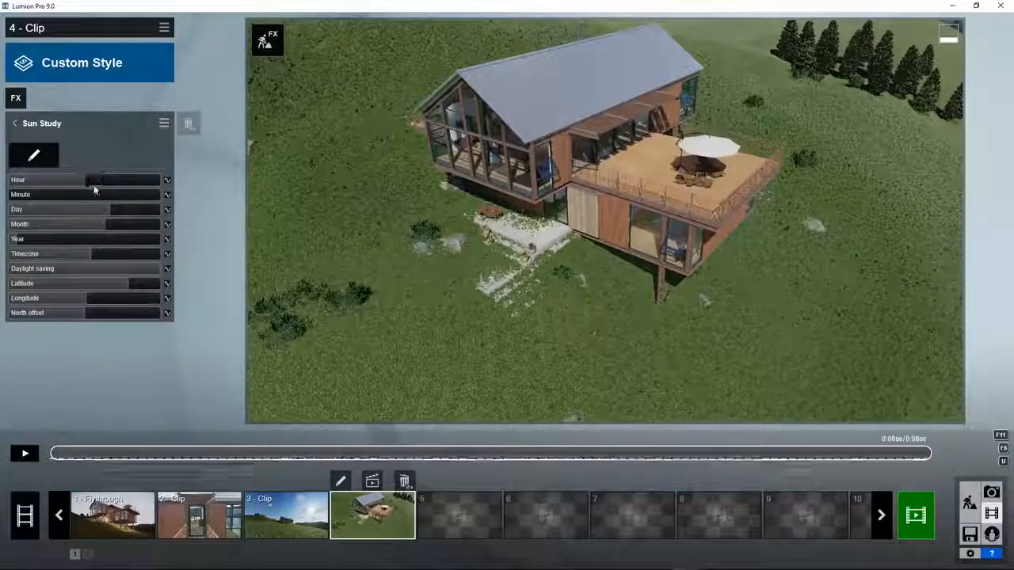
click(36, 156)
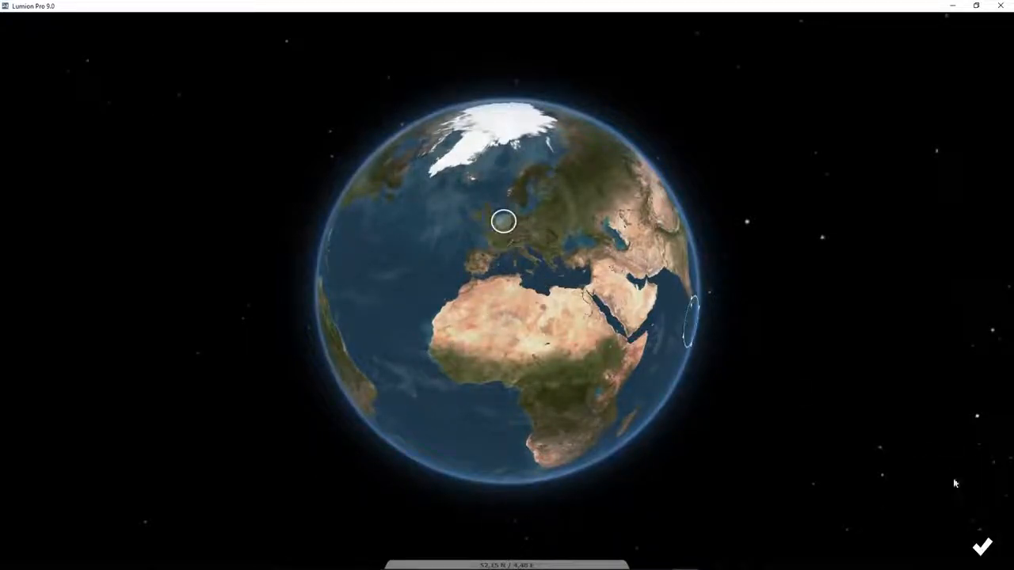
click(983, 551)
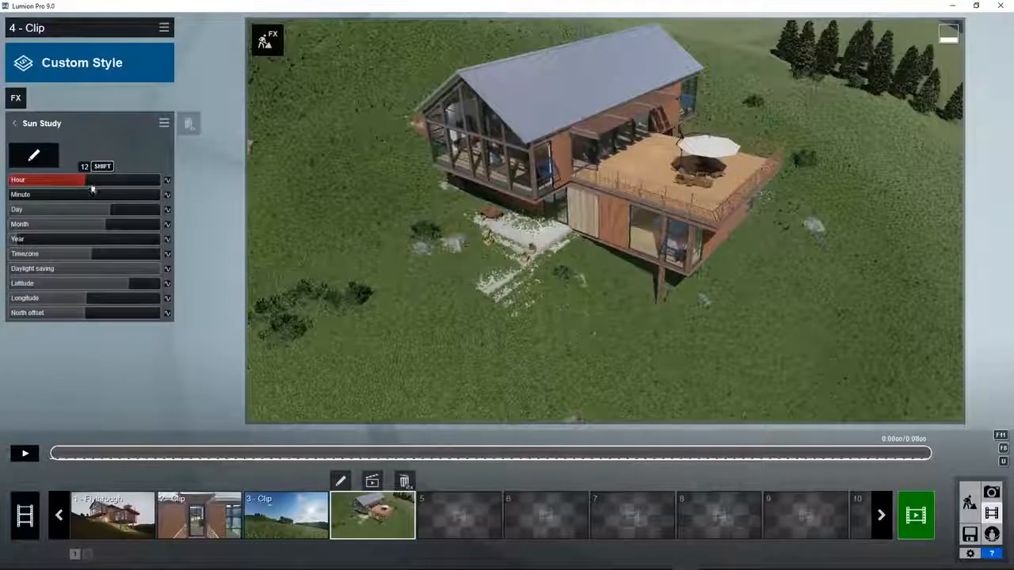
- Keyframe the Sun Study Hour from 8 at the start of clip 4 to a higher value at its end, and preview the clip
drag(79, 181, 59, 181)
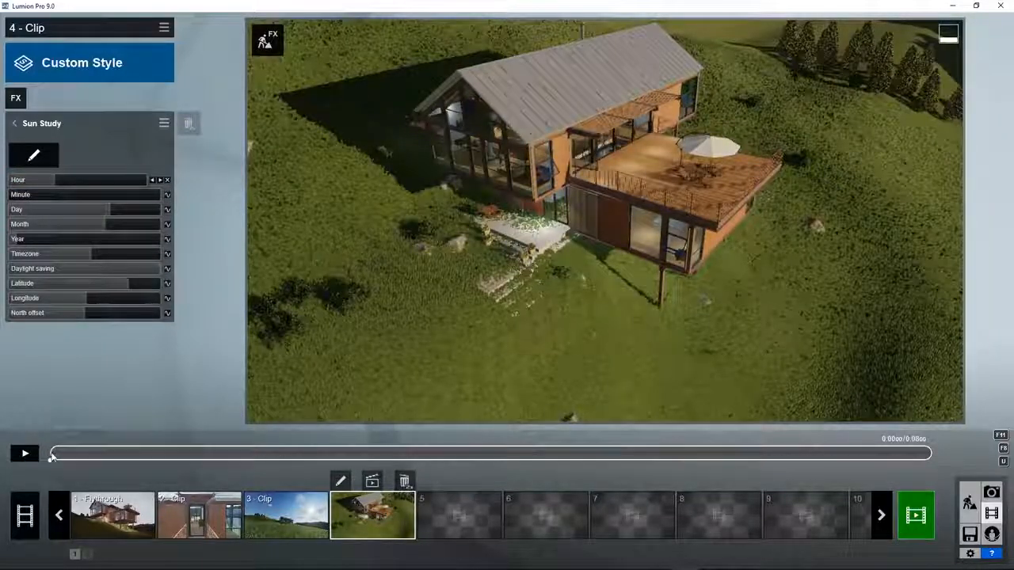
drag(79, 454, 181, 464)
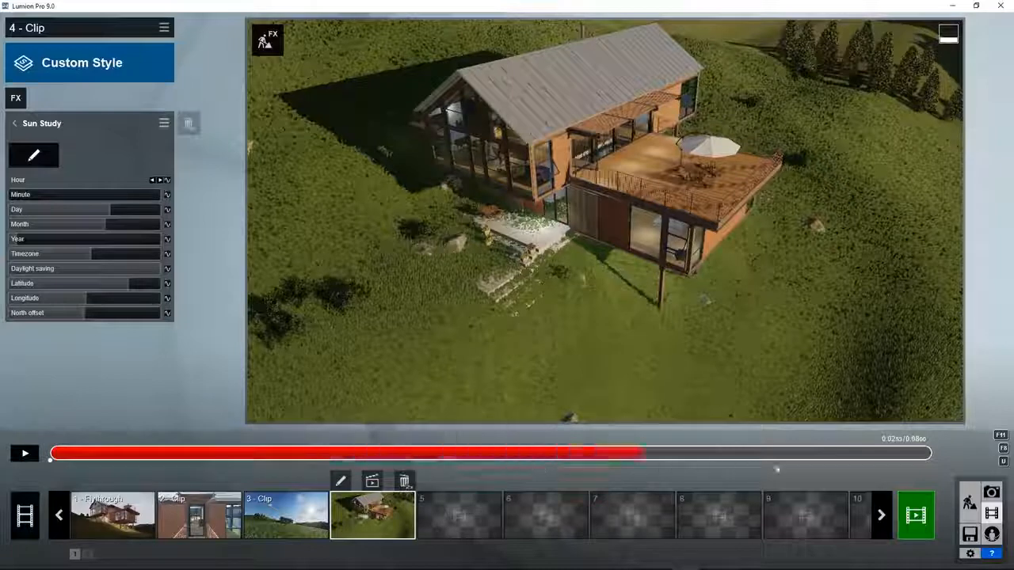
click(167, 180)
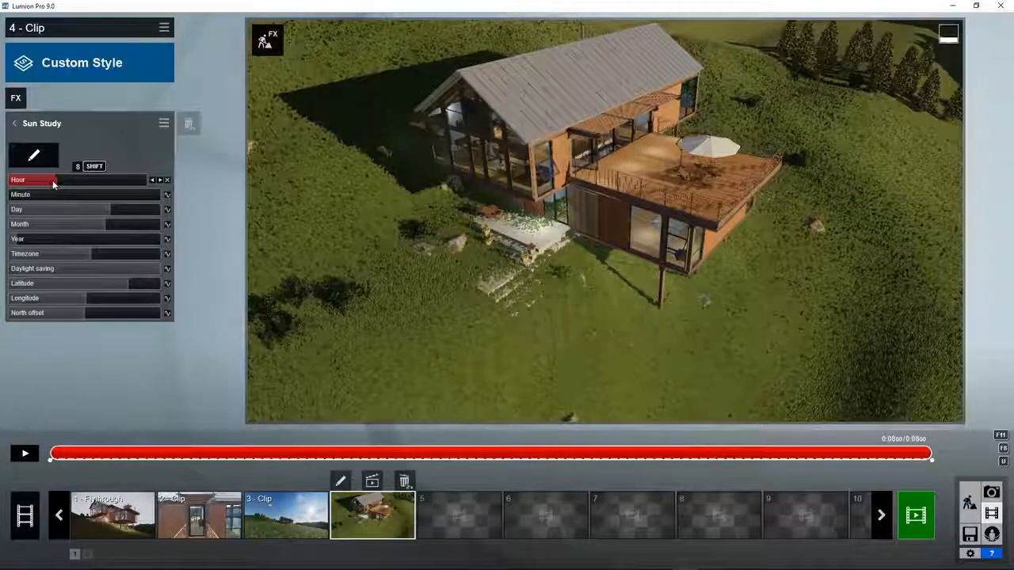
drag(60, 180, 121, 180)
click(24, 460)
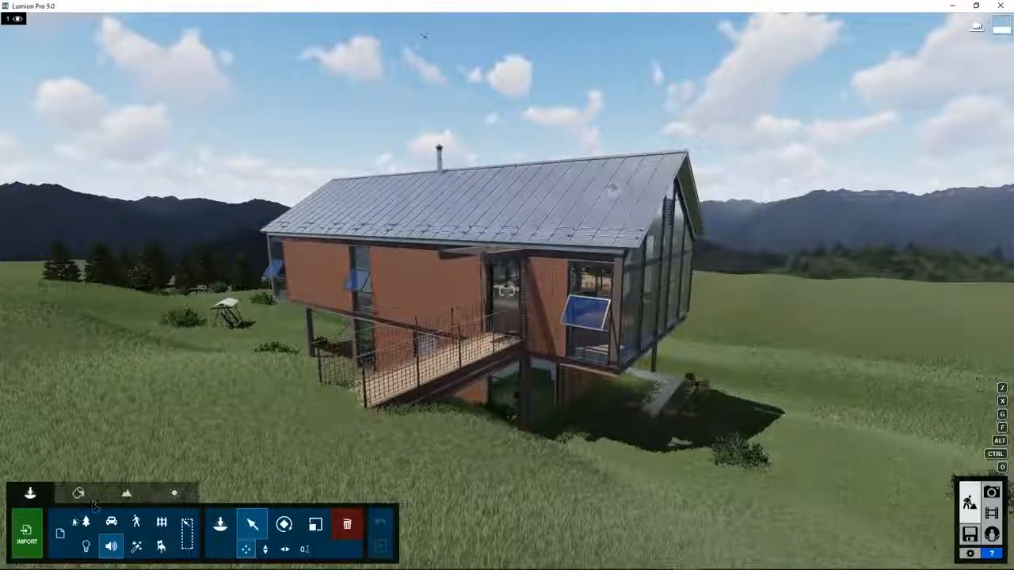
- Select the house and import House without ramp - 171018.skp as a variation, naming it House without ramp - 171018a
click(61, 531)
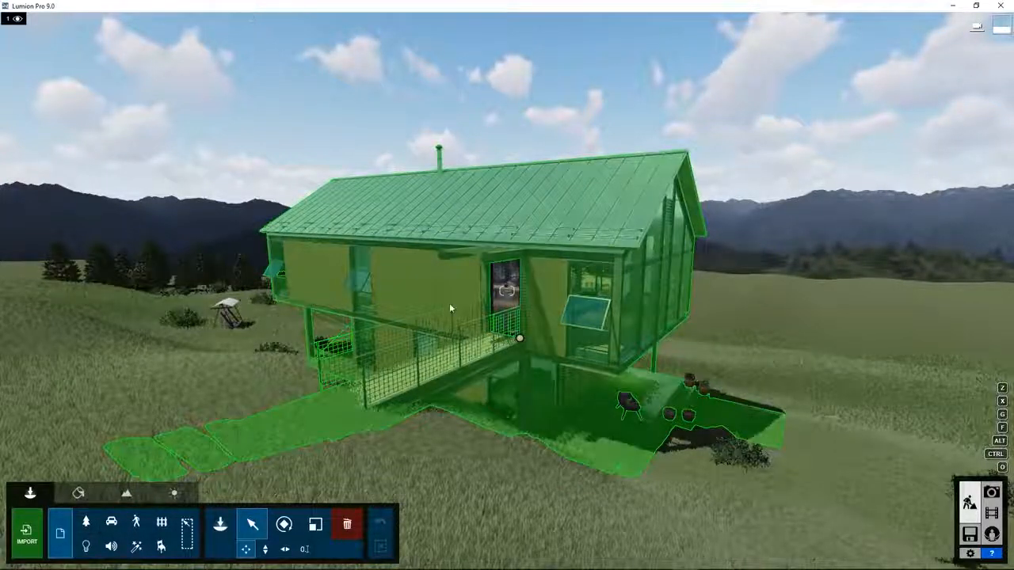
click(450, 306)
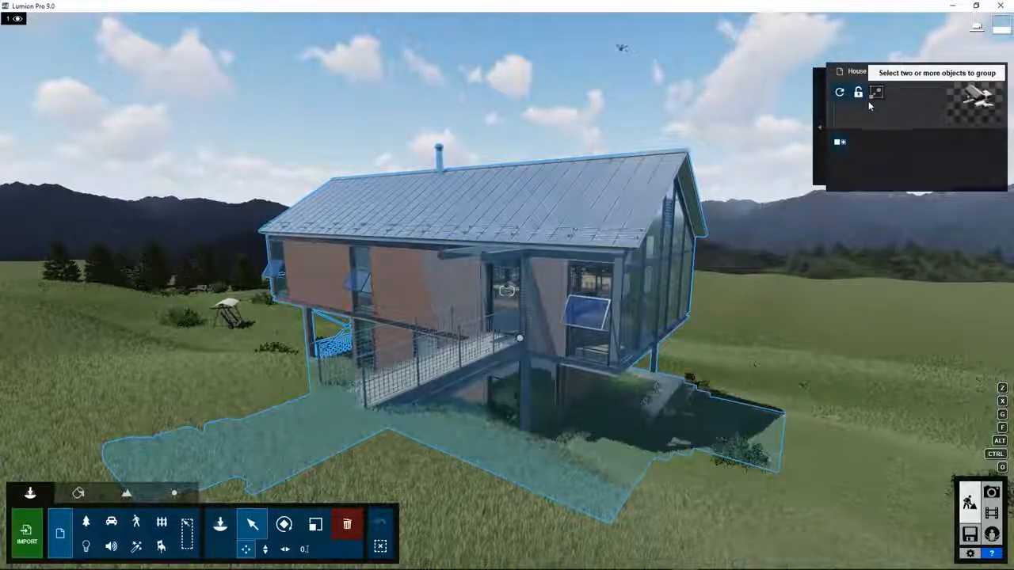
click(840, 143)
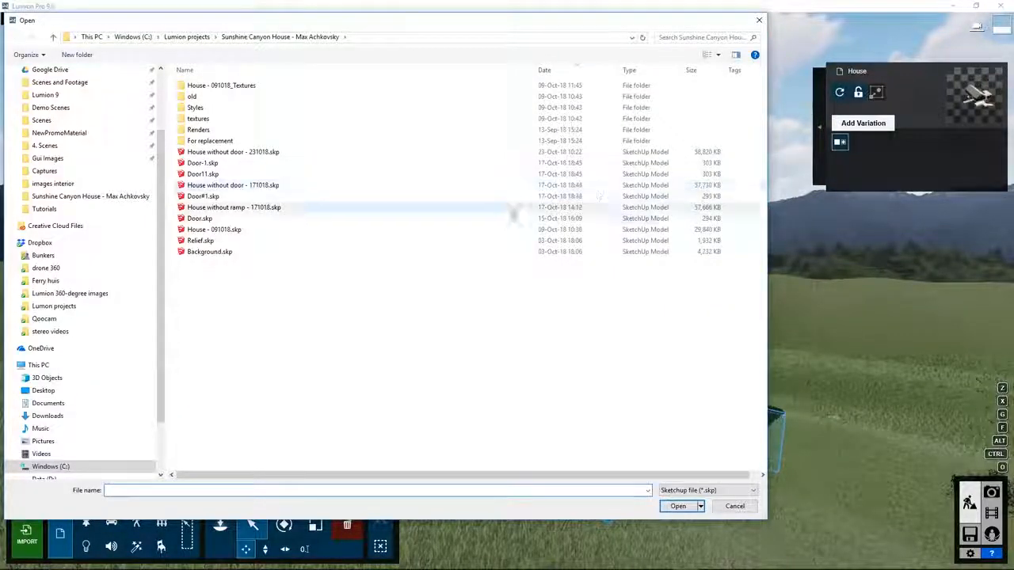
click(231, 207)
click(677, 506)
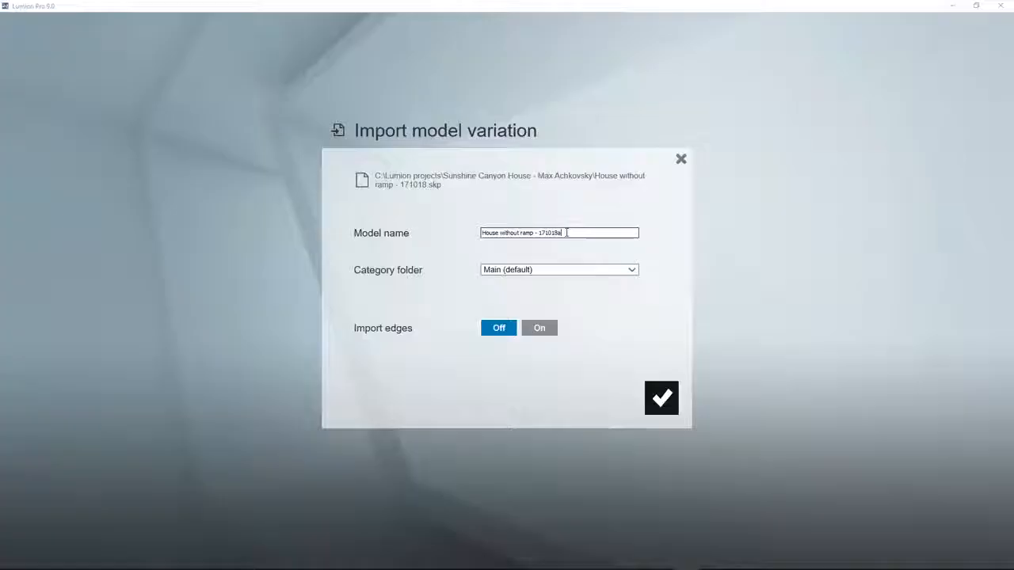
click(661, 397)
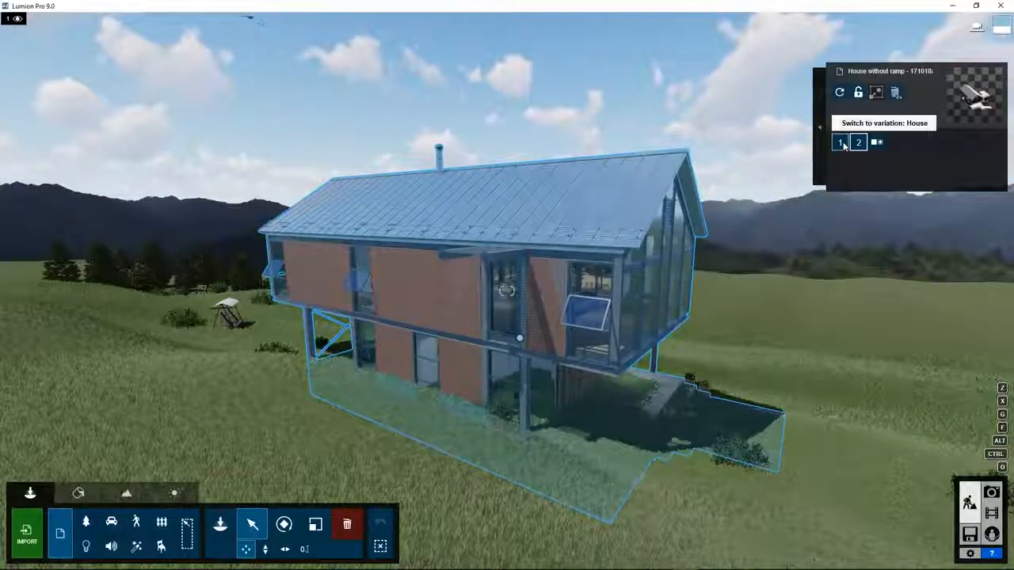
- Compare the house's two variations by switching between them and leave the original House variation active
click(841, 143)
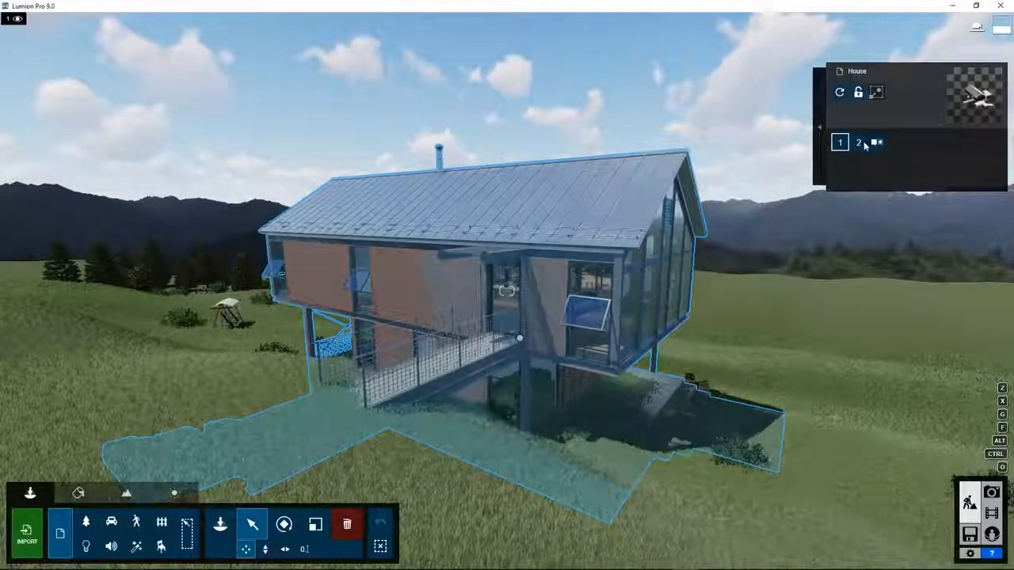
click(860, 144)
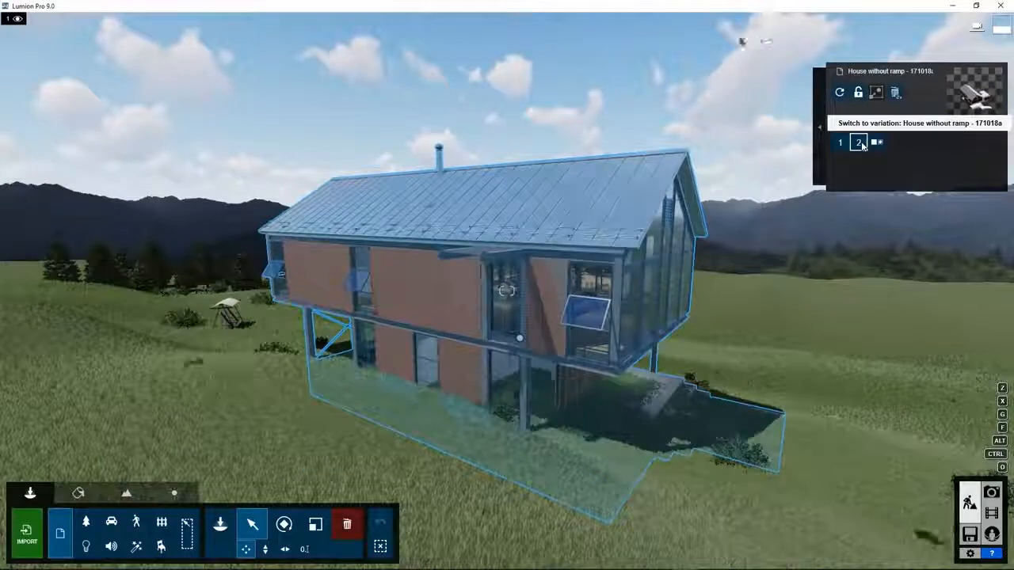
click(839, 144)
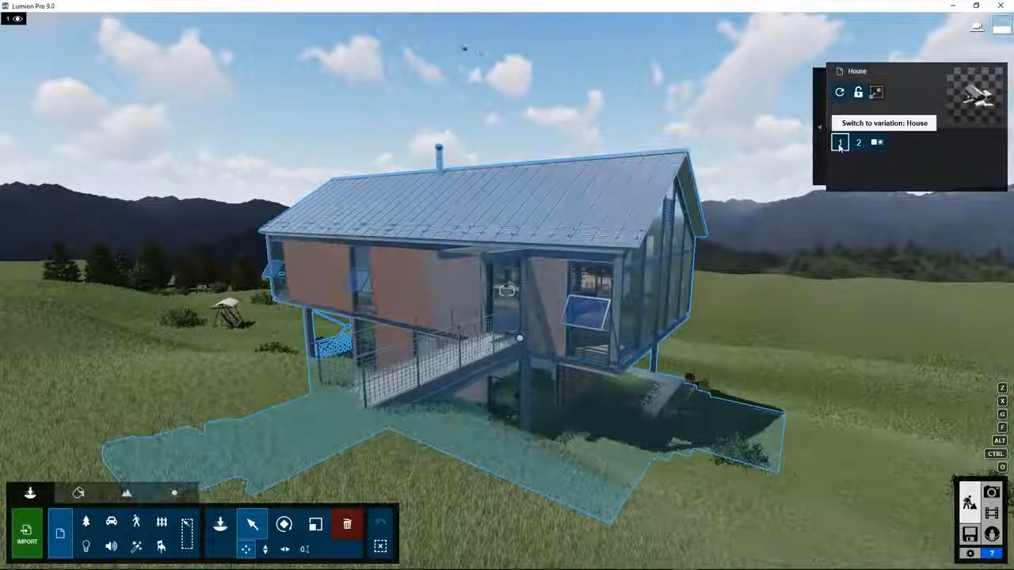
click(857, 144)
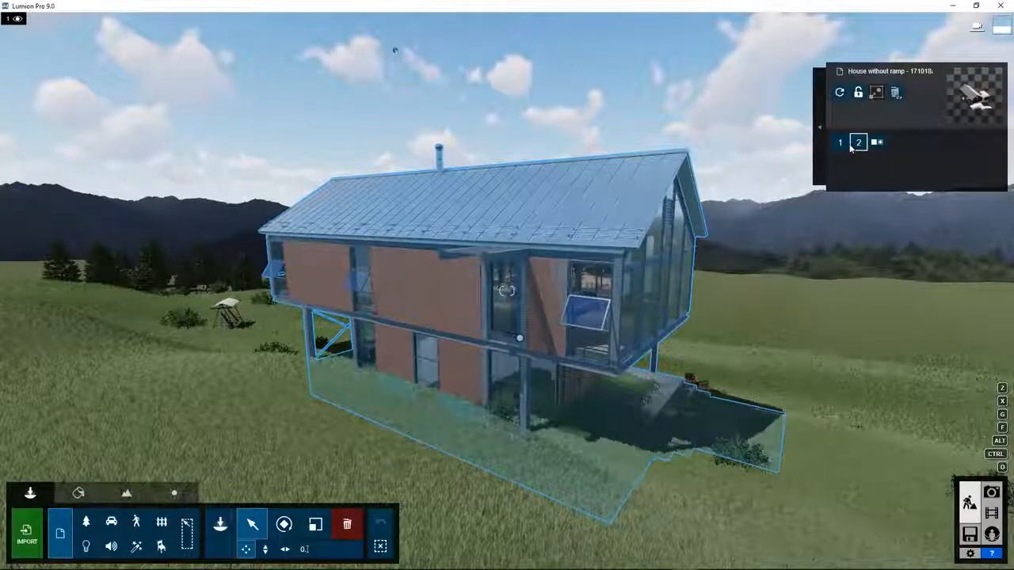
click(840, 143)
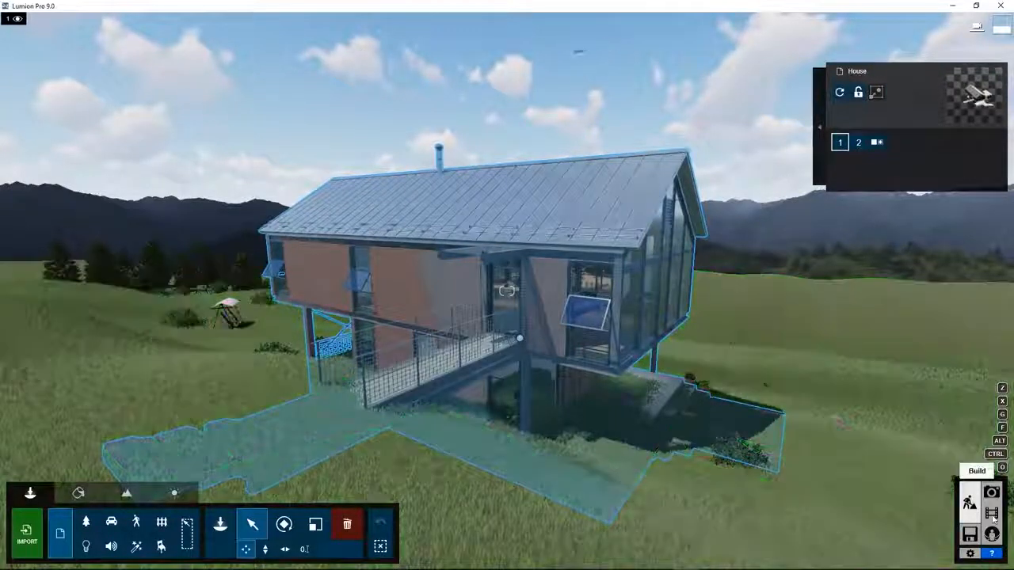
- Add a Variation Control effect to clip 5 and choose the house model as its target
click(992, 513)
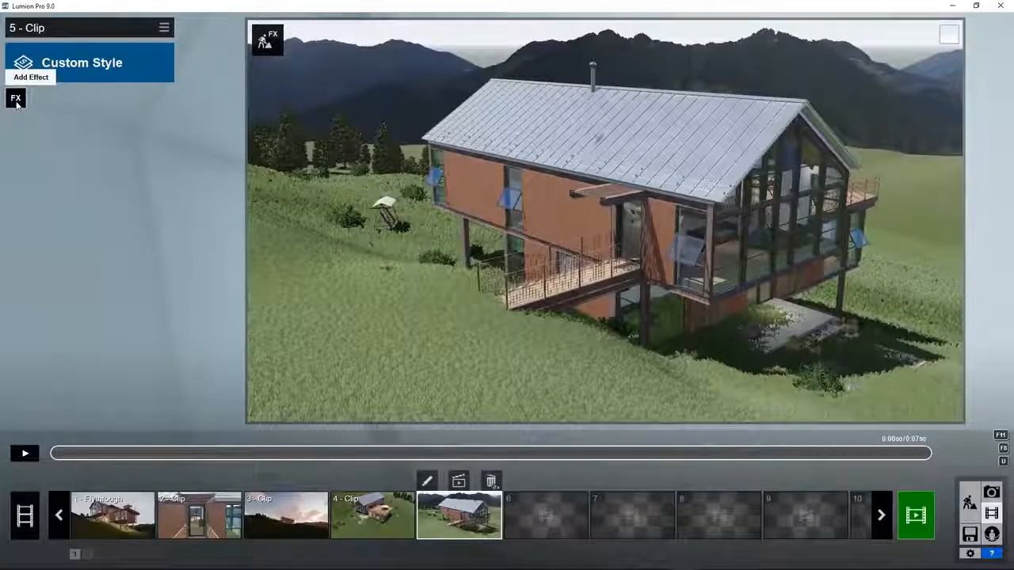
click(16, 100)
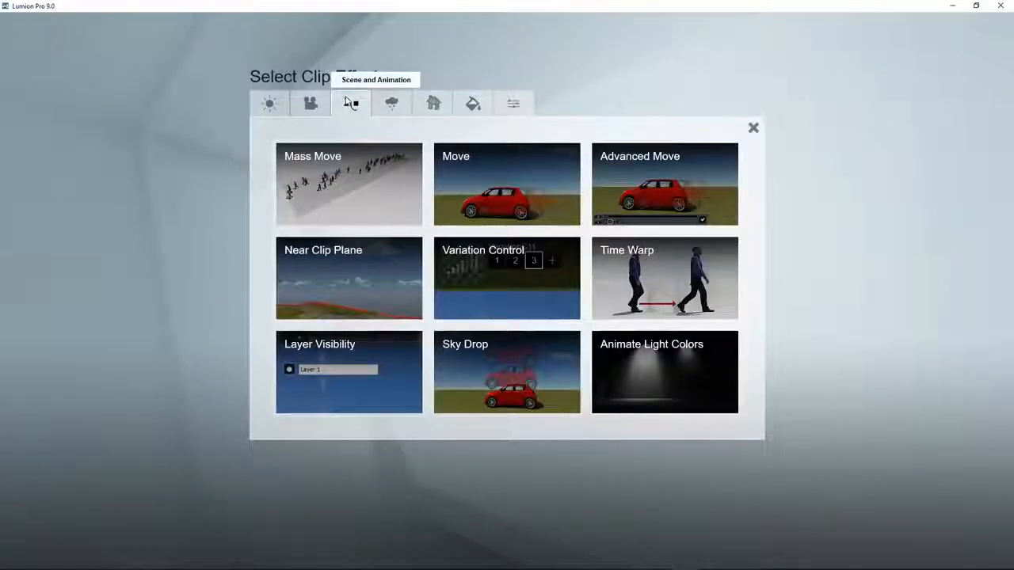
click(483, 268)
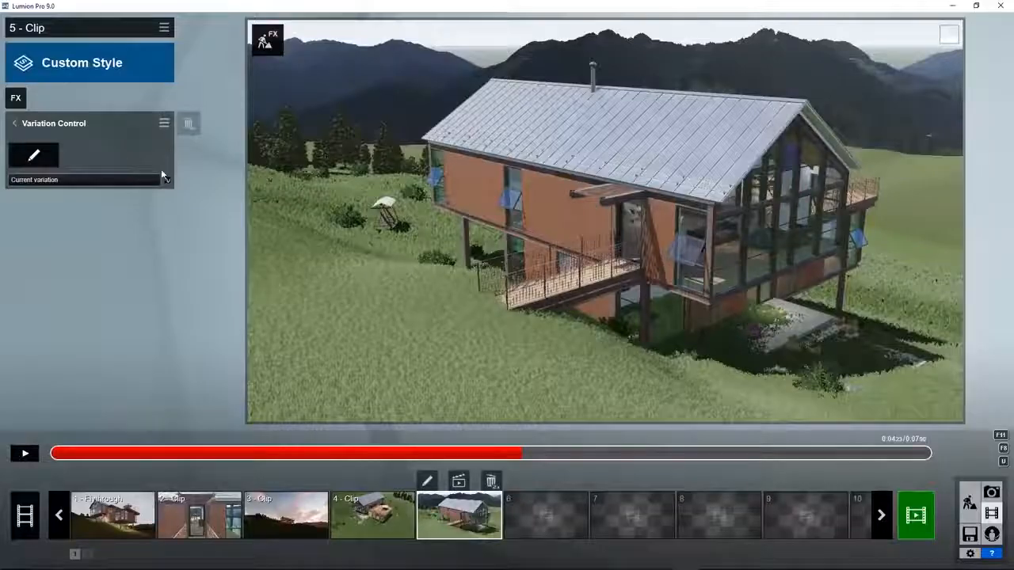
click(35, 158)
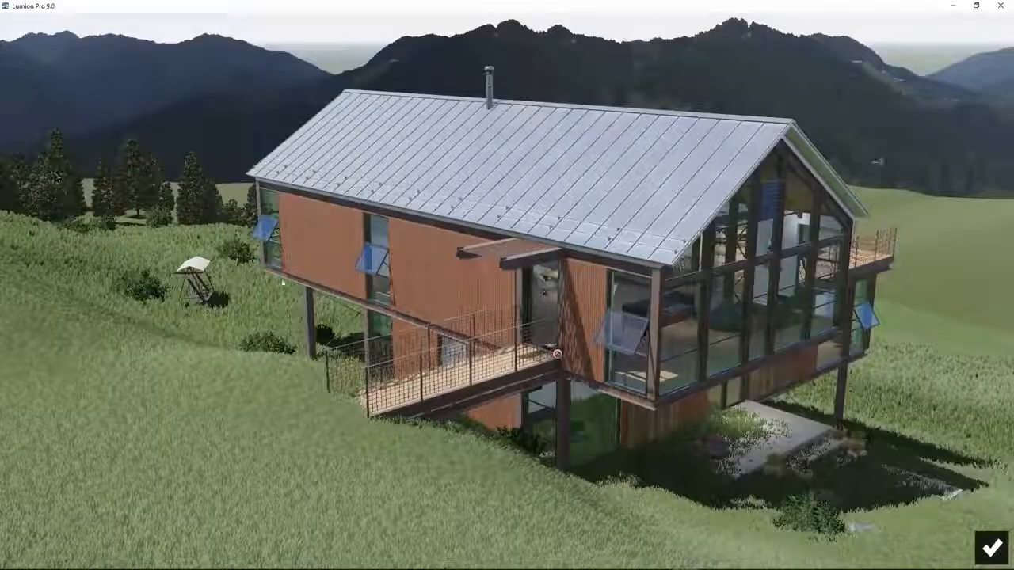
scroll(37, 157, up, 2)
right_drag(579, 150, 657, 391)
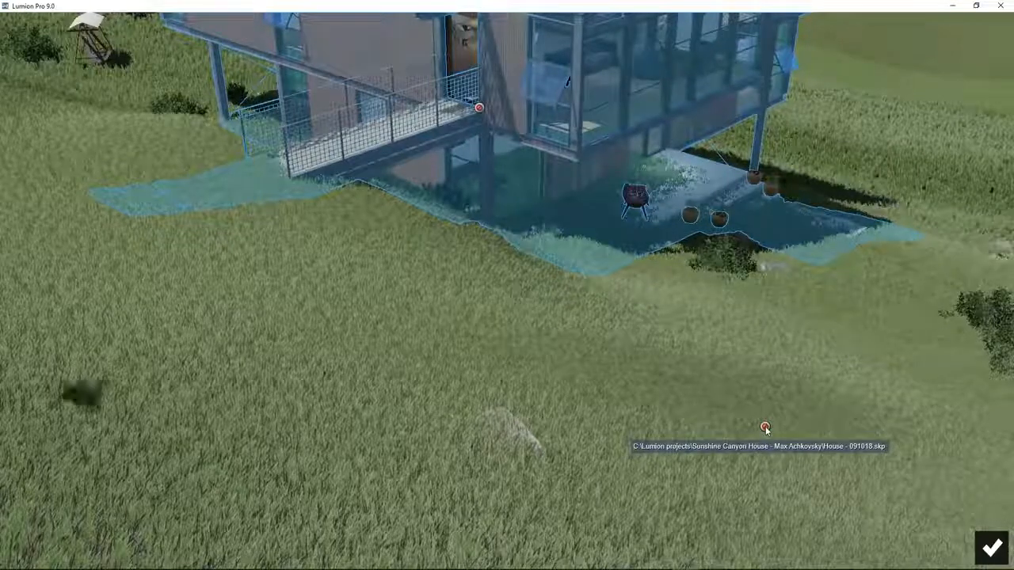
click(991, 548)
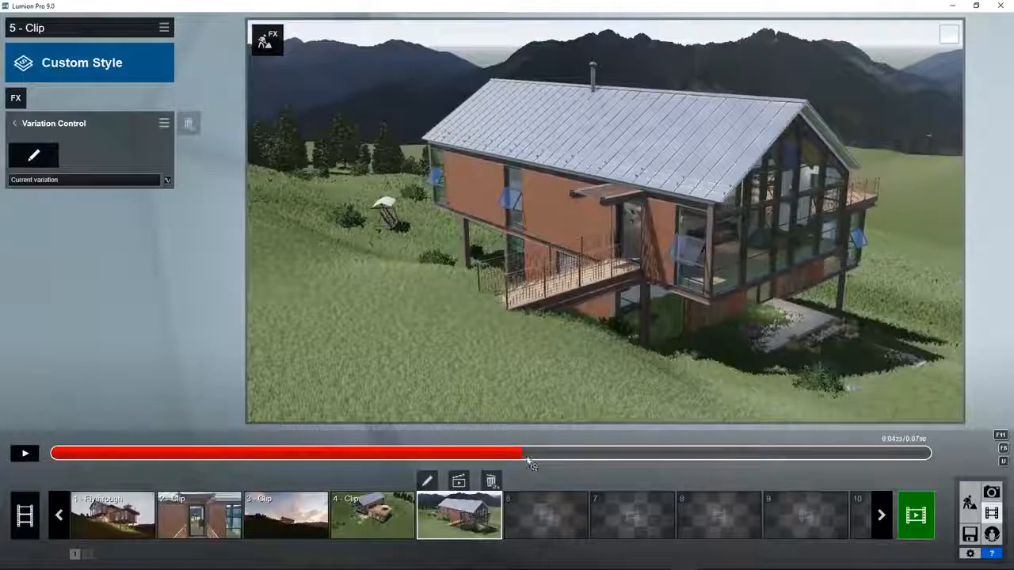
- Keyframe the house's current variation at the start and near the middle of clip 5
drag(507, 453, 55, 462)
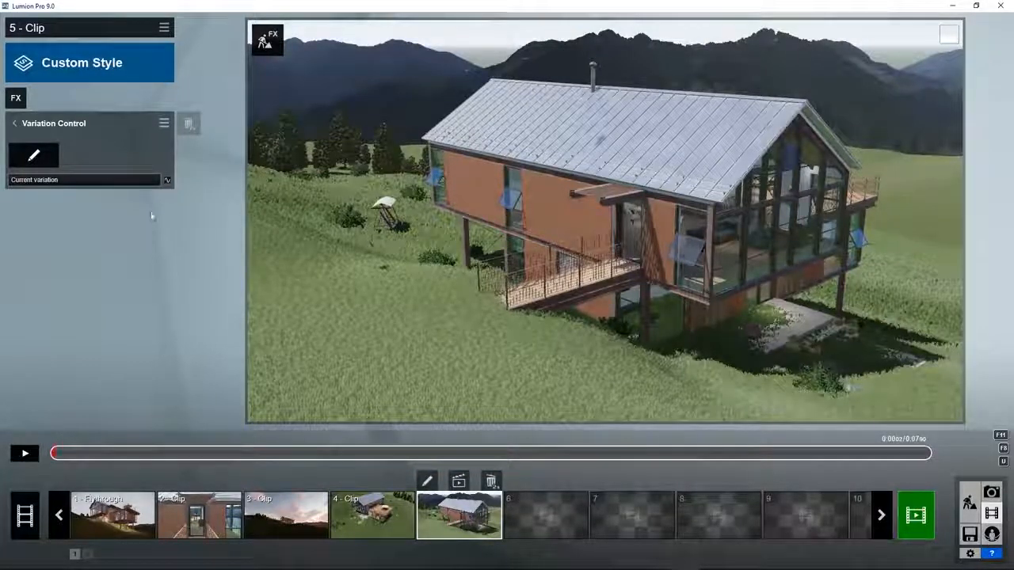
click(167, 180)
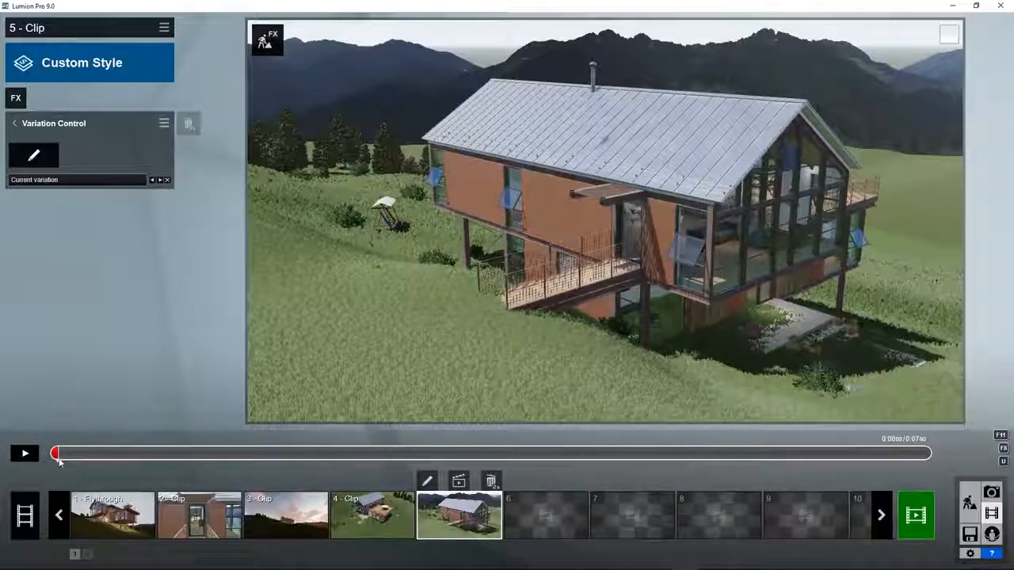
drag(59, 458, 508, 460)
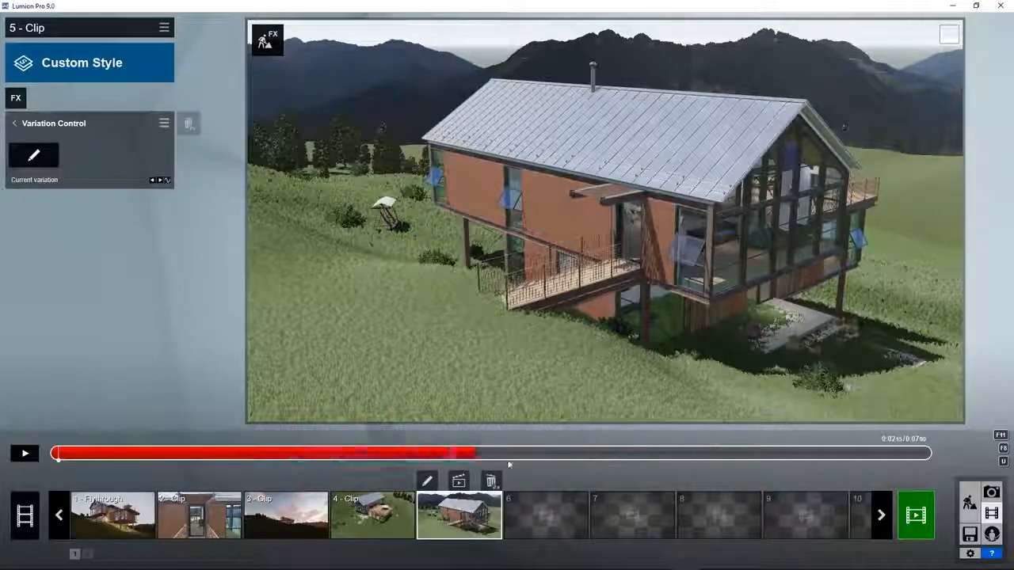
click(167, 180)
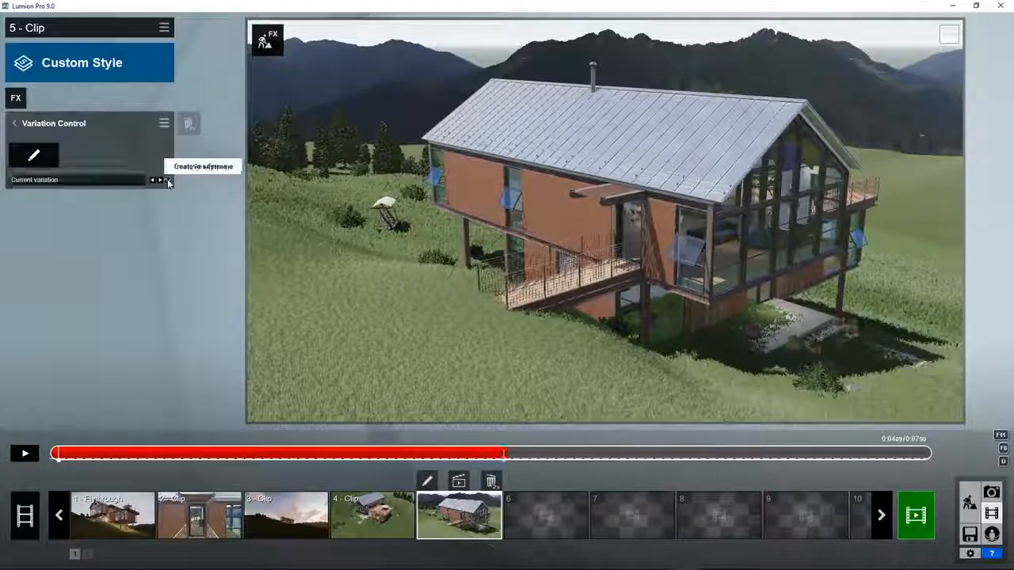
- Add a keyframe just after the middle one, switch it to the house variation without the ramp, and preview the change
click(513, 456)
click(167, 181)
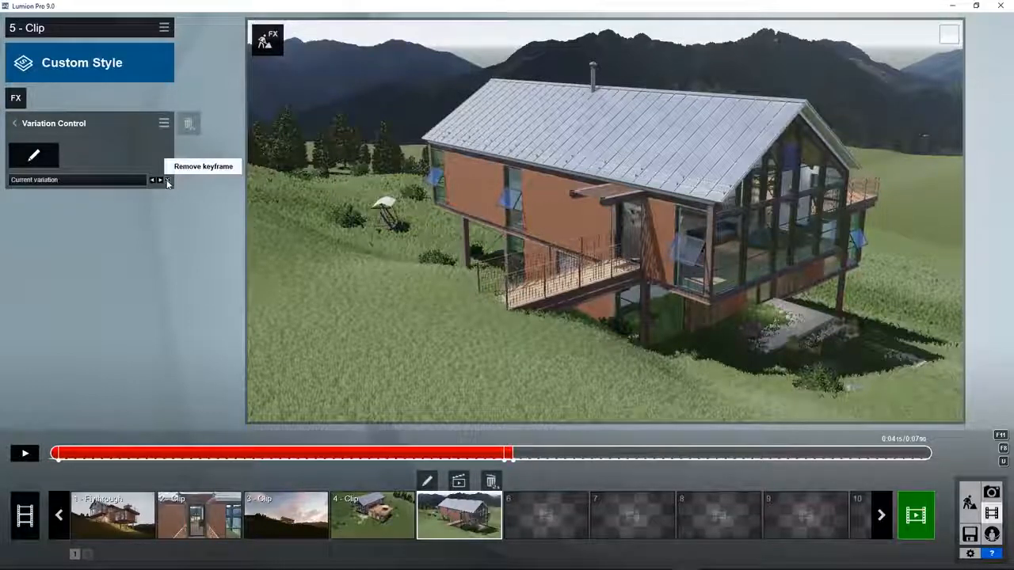
click(22, 182)
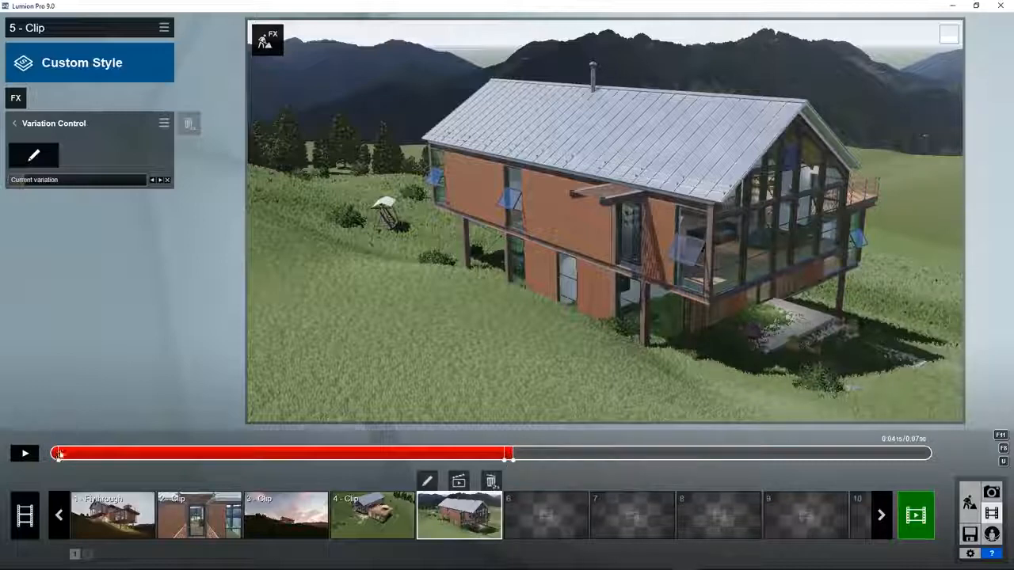
drag(60, 454, 369, 470)
mouse_move(490, 469)
mouse_down()
mouse_move(507, 461)
mouse_move(498, 469)
mouse_up()
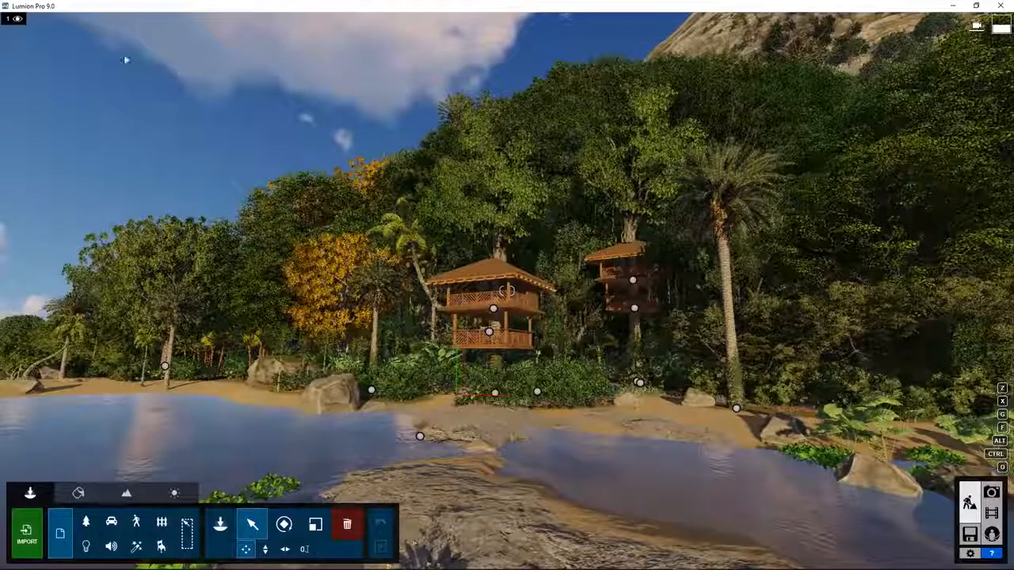
- Create a fifth layer in the tropical beach scene and name it Tree houses
click(139, 18)
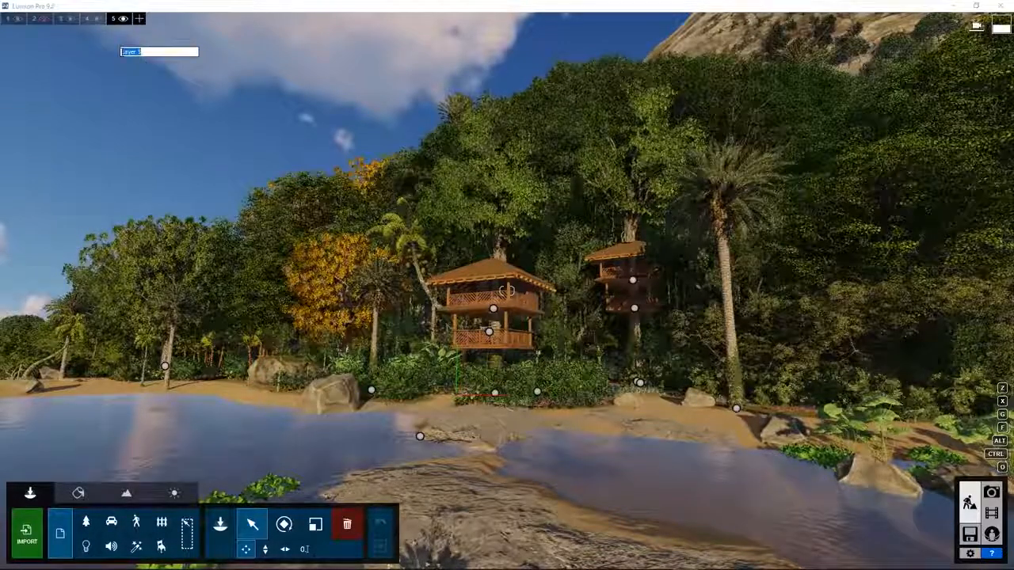
text(Tree houses)
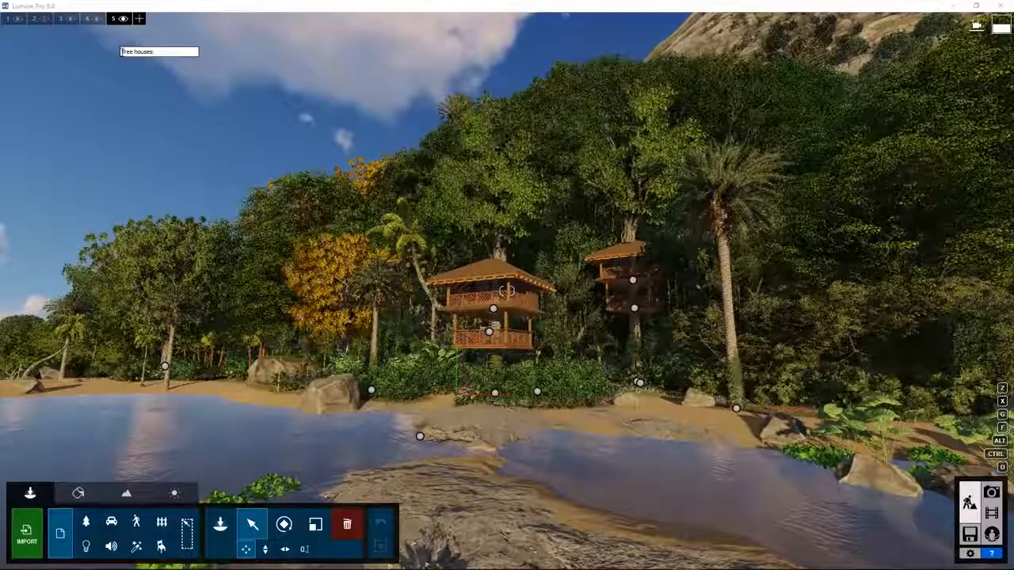
key(Return)
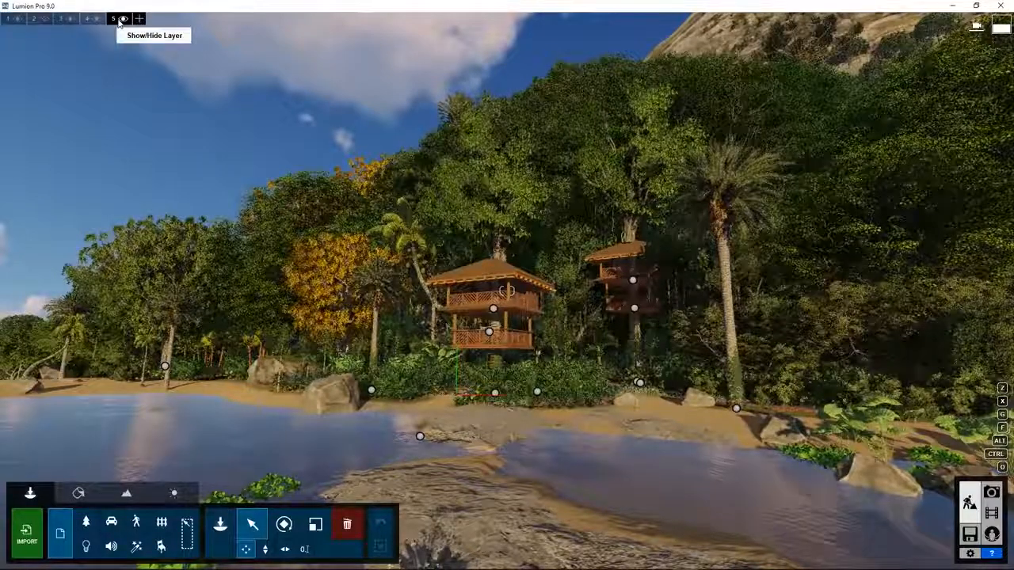
- Select the tree houses, move them to the Tree houses layer, and check the assignment by toggling that layer's visibility
mouse_move(444, 238)
ctrl+mouse_down()
mouse_move(529, 340)
mouse_move(652, 355)
mouse_move(654, 393)
ctrl+mouse_up()
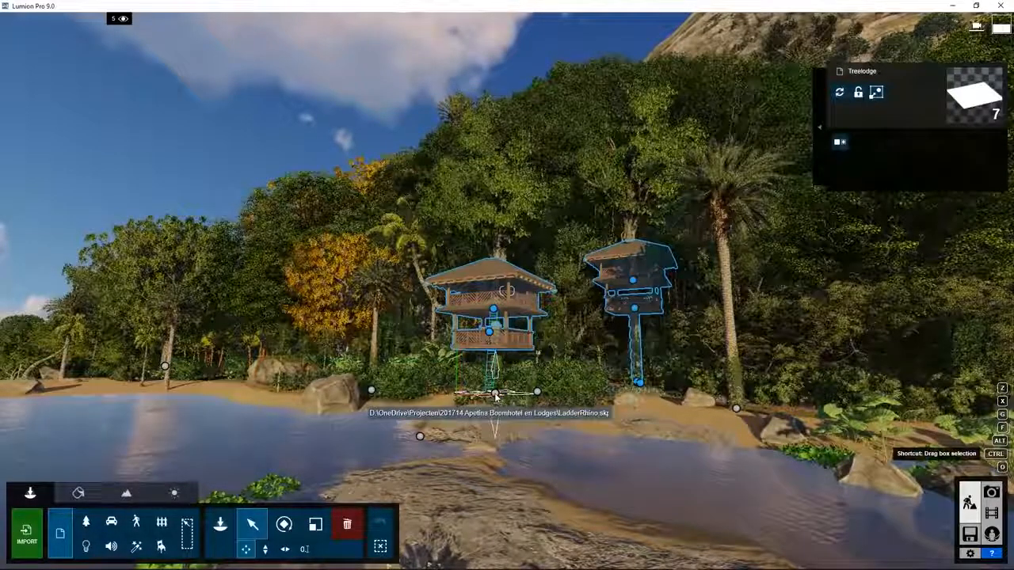
ctrl+click(495, 393)
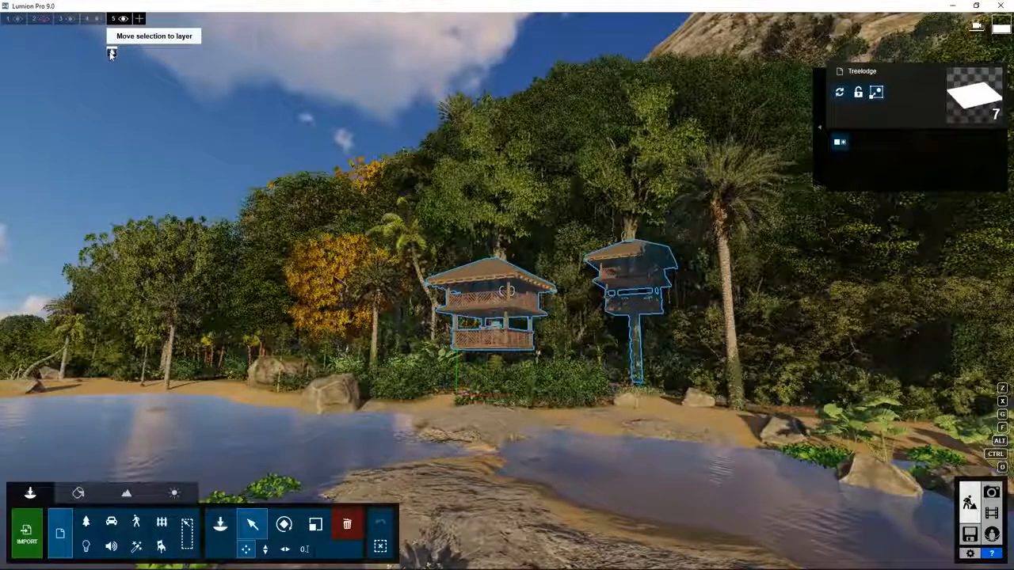
click(112, 53)
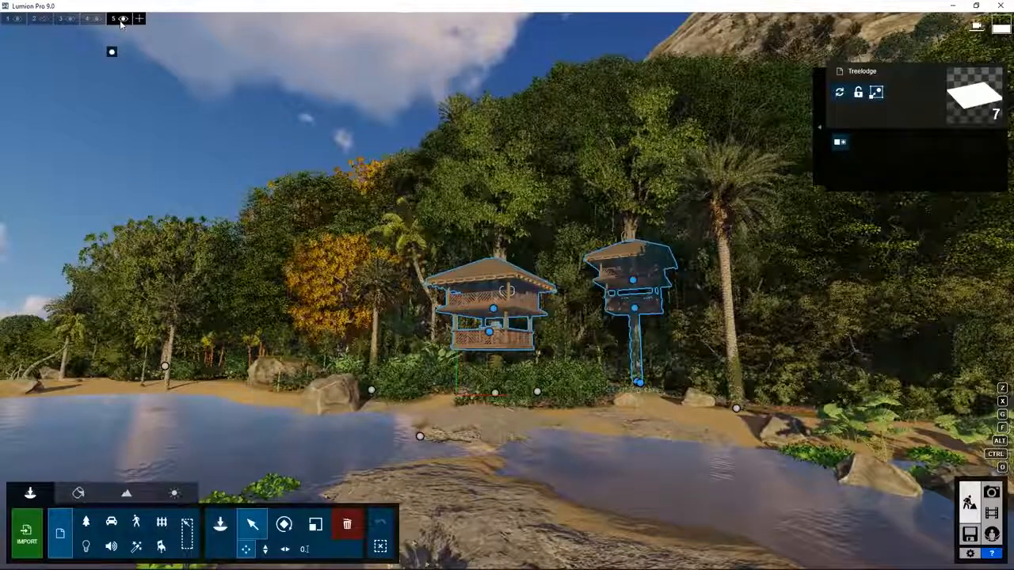
click(123, 19)
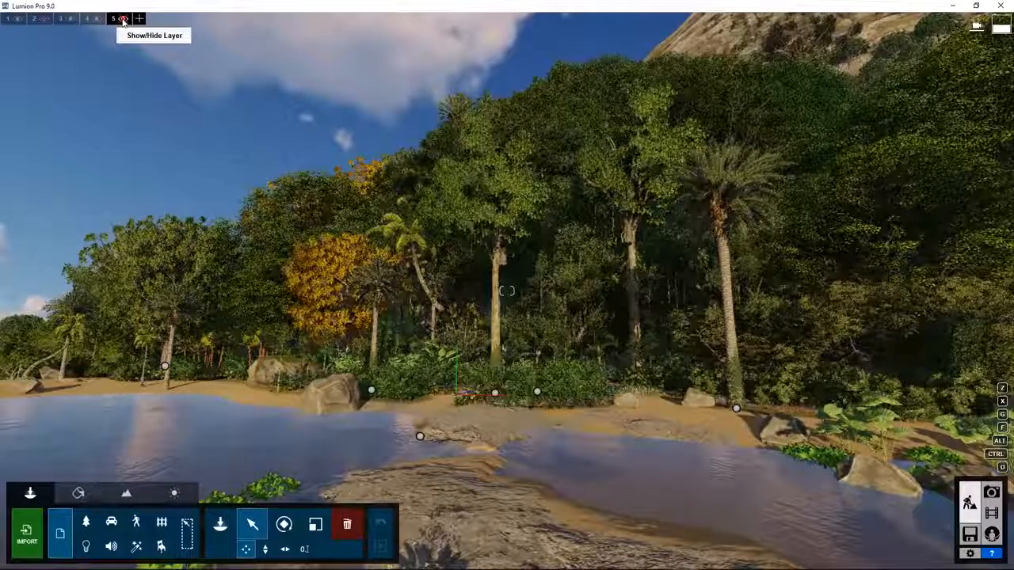
click(123, 19)
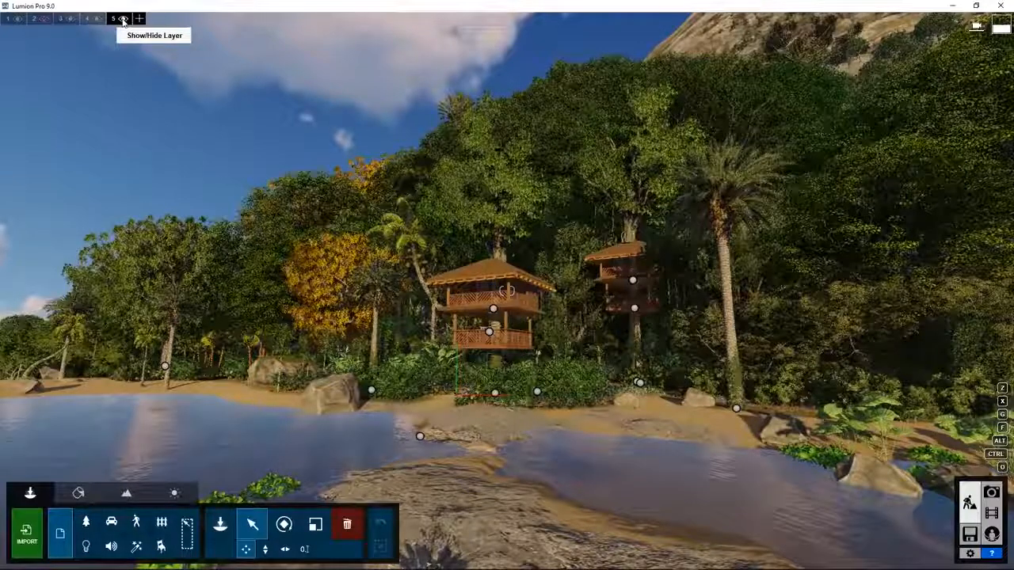
click(123, 19)
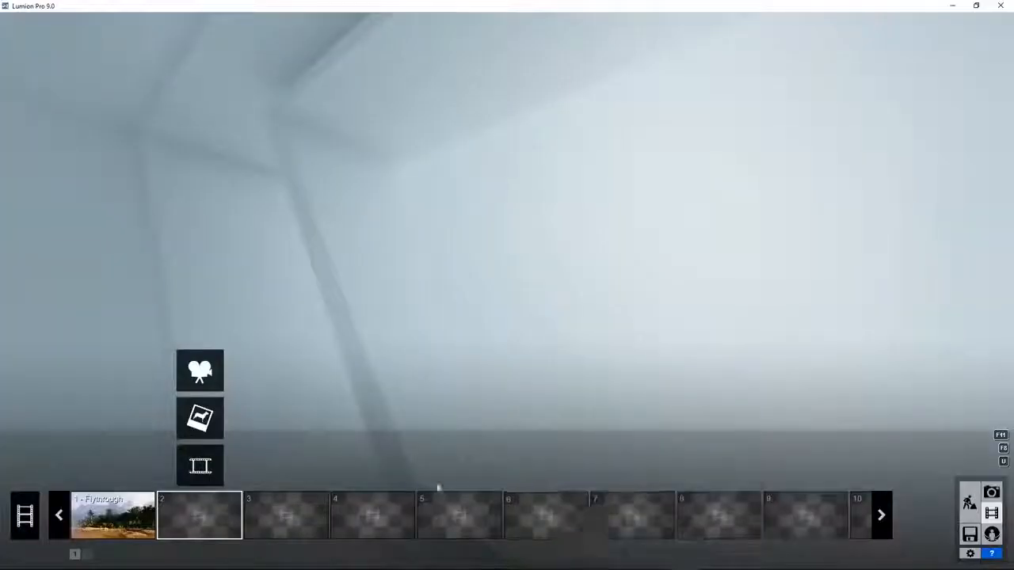
- Record clip 2 from two camera photos of the tree houses and boat, shifting the camera between them, and preview the path
click(202, 366)
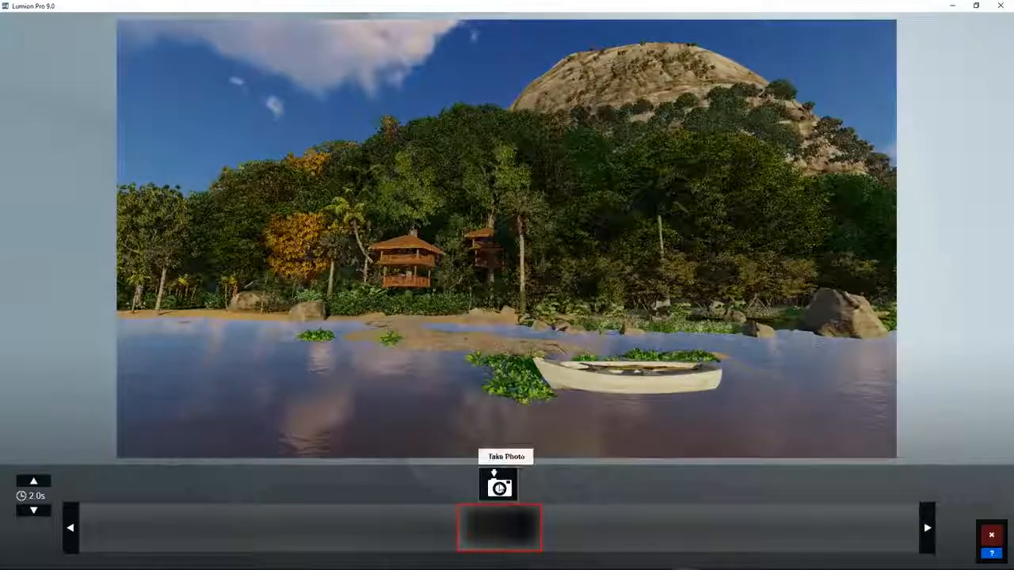
mouse_move(525, 441)
drag(525, 441, 542, 442)
click(499, 483)
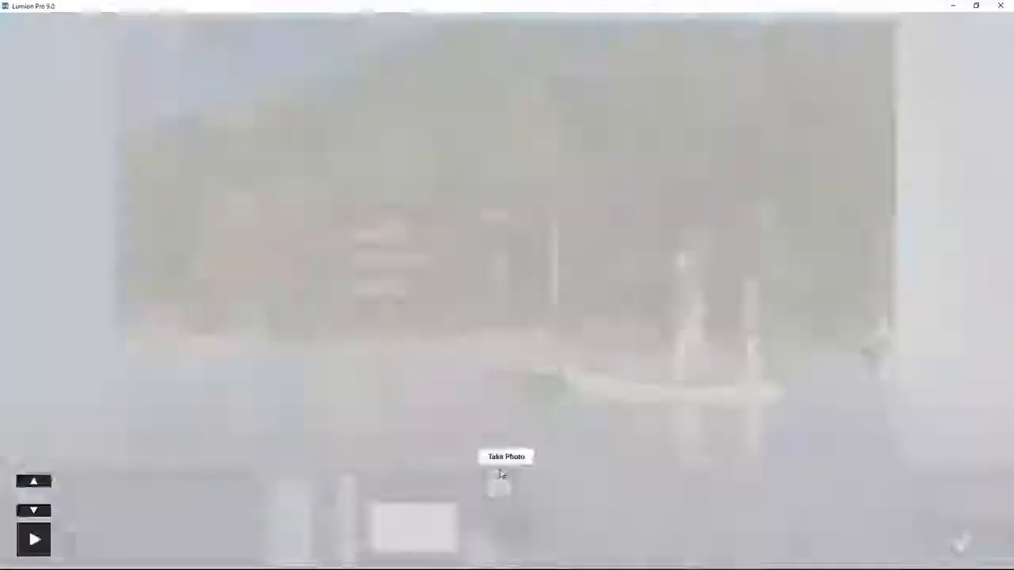
key(a)
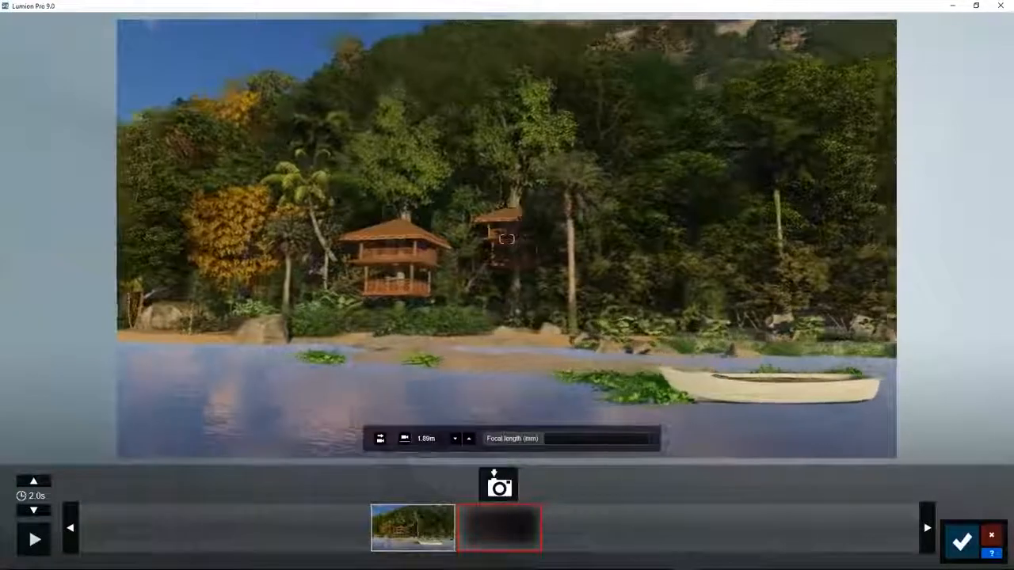
right_drag(510, 383, 531, 384)
click(498, 484)
click(34, 539)
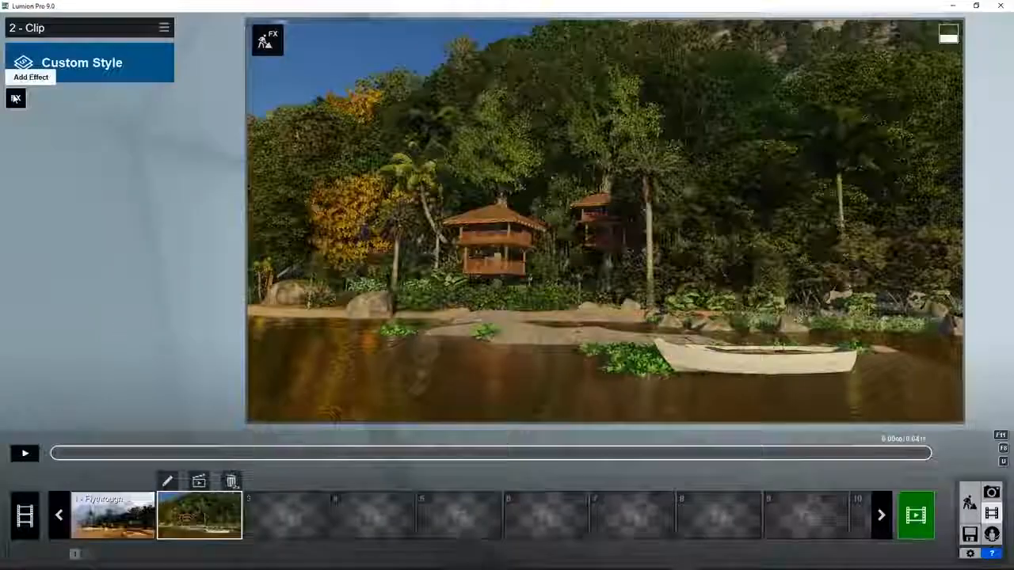
- Add a Layer Visibility effect to clip 2 and keyframe the Tree houses layer as hidden at the start and middle
click(16, 98)
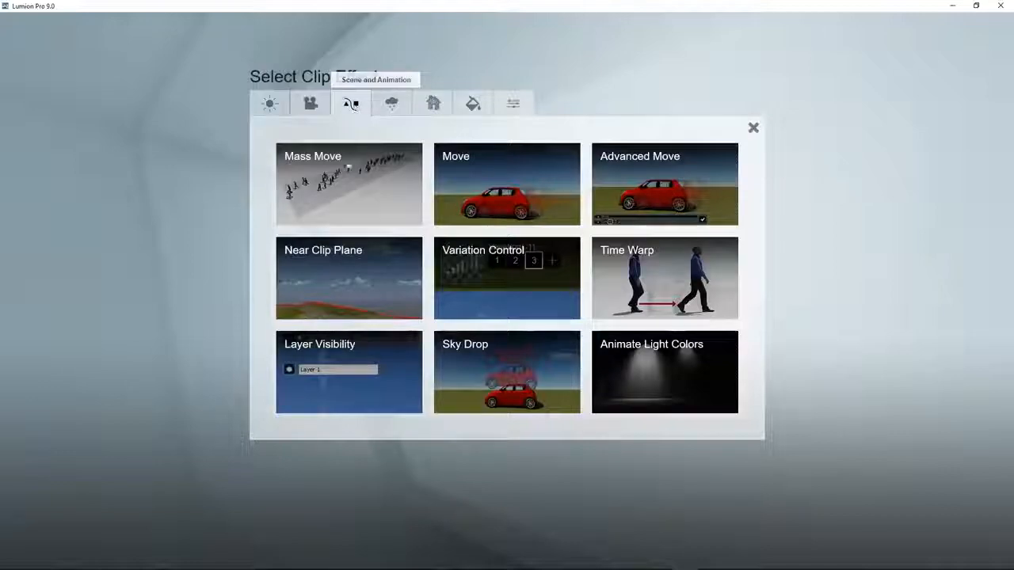
click(322, 359)
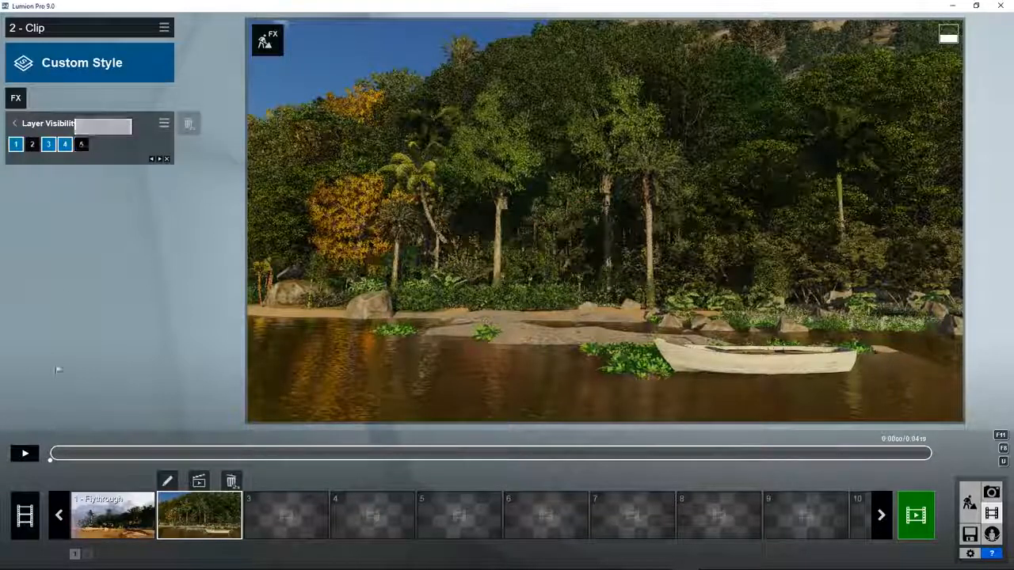
drag(52, 458, 496, 452)
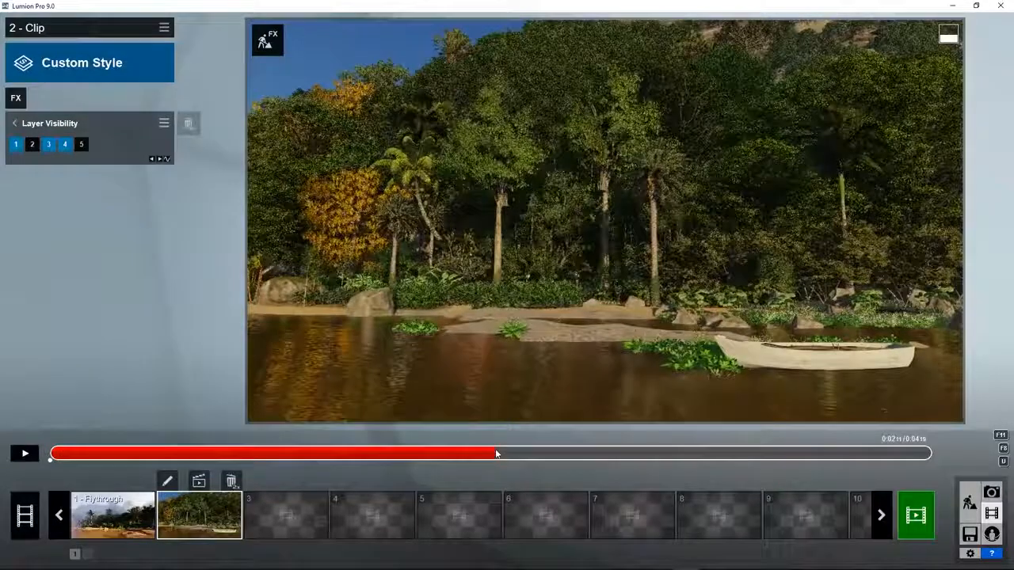
click(168, 161)
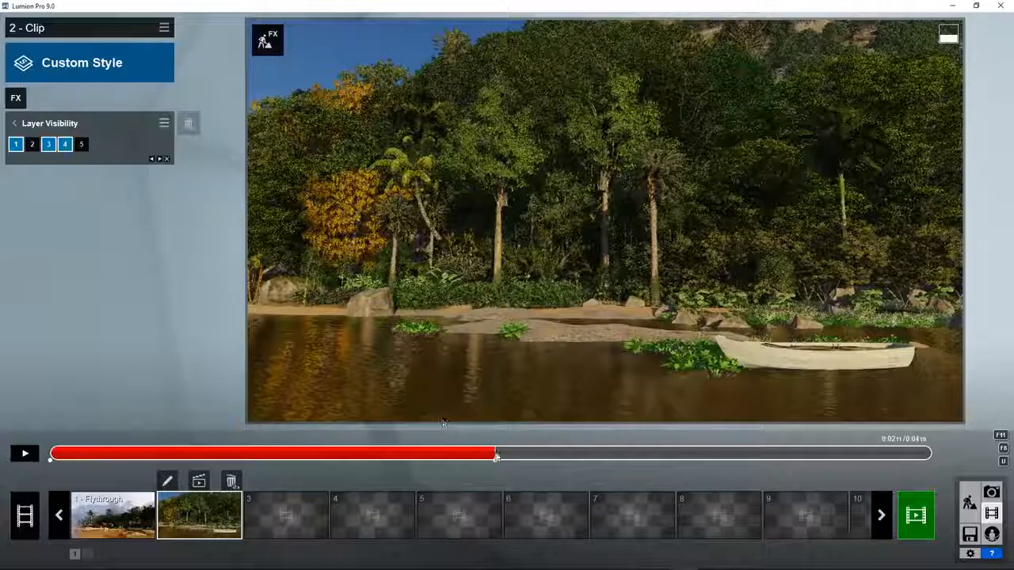
- Add a visibility keyframe just after the middle one, show the Tree houses layer there, and play the clip
click(507, 457)
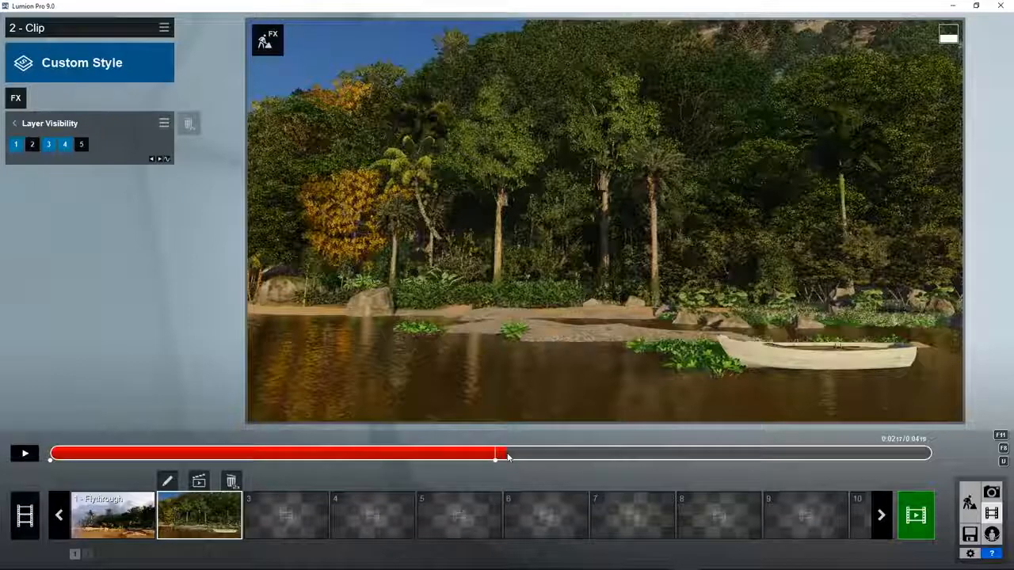
click(168, 161)
click(81, 144)
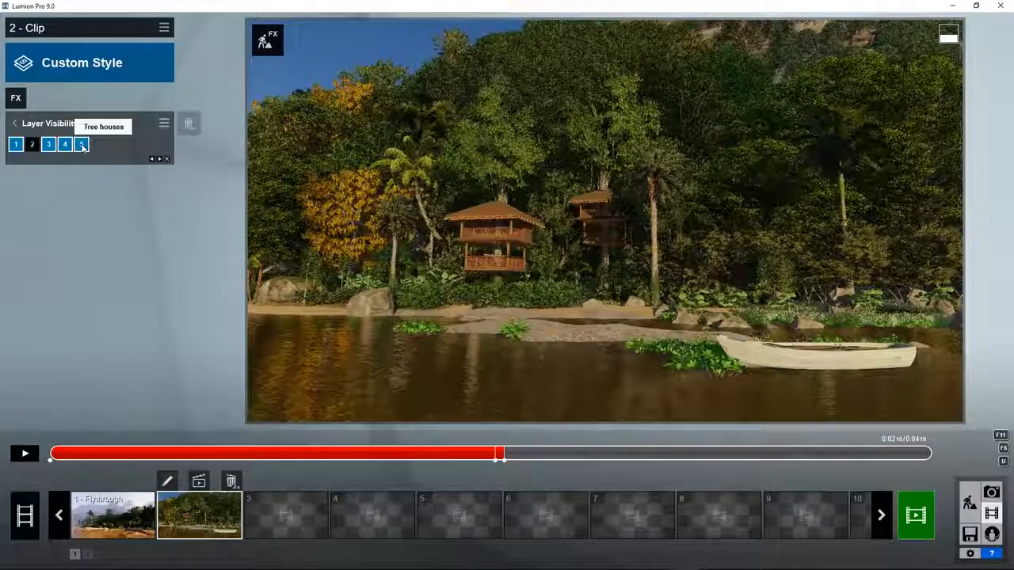
drag(478, 450, 30, 453)
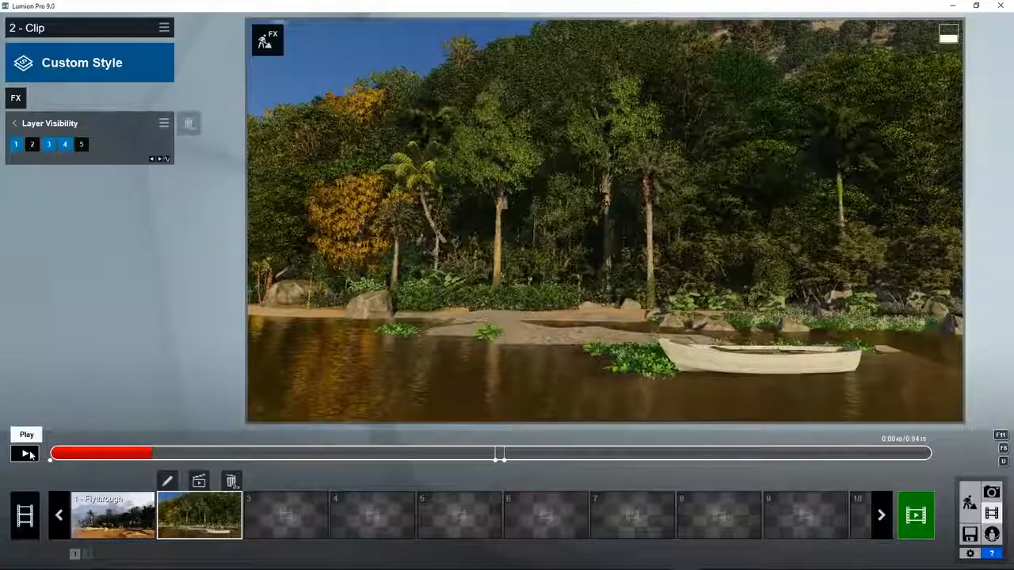
click(29, 454)
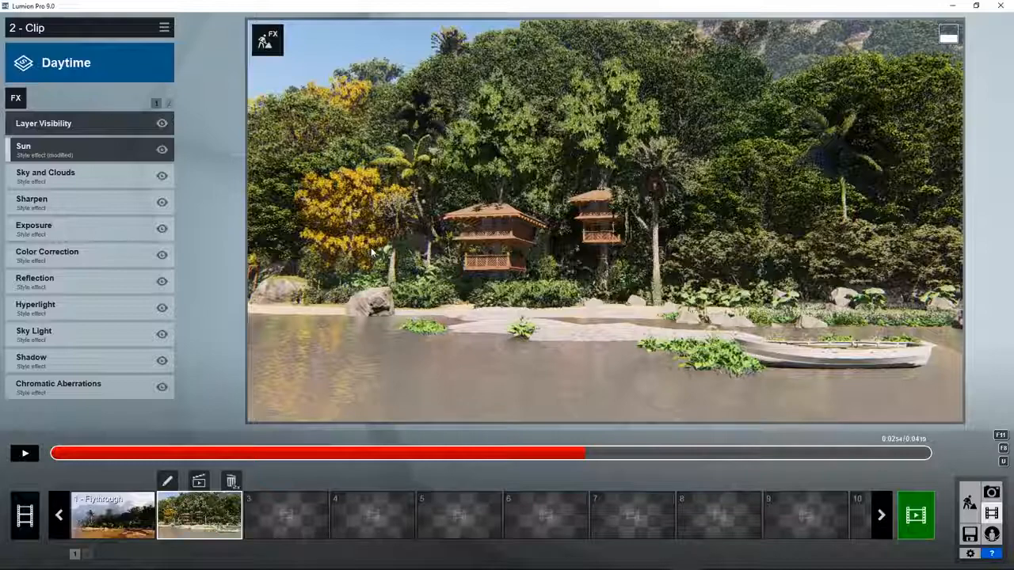
- Add a Titles effect to clip 2 with the text "Location: Apetina, Surinam" and a second line naming the architect
click(17, 97)
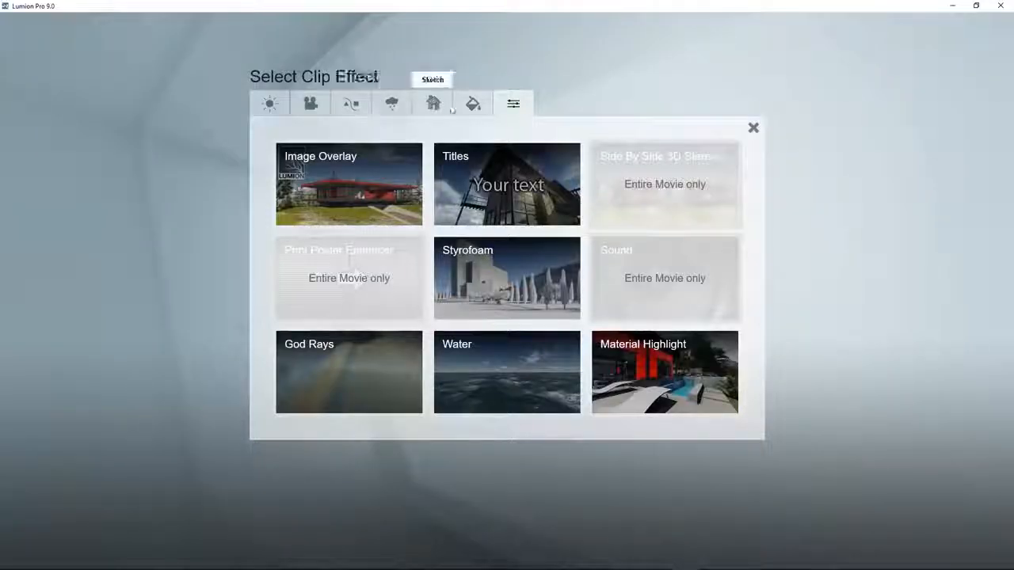
click(501, 187)
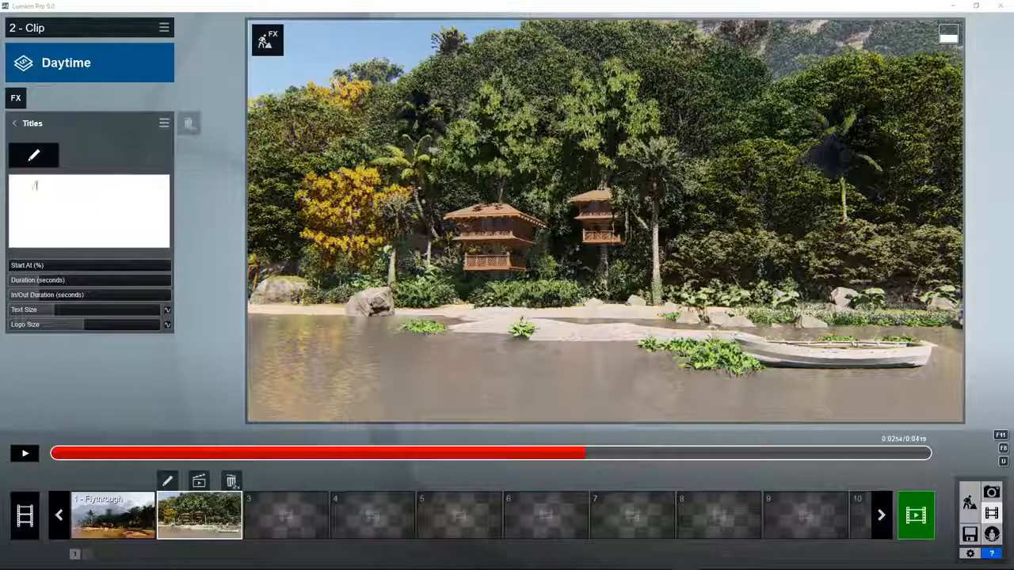
text(Location: Apetina, Surinam Architect: Paul Spaltman)
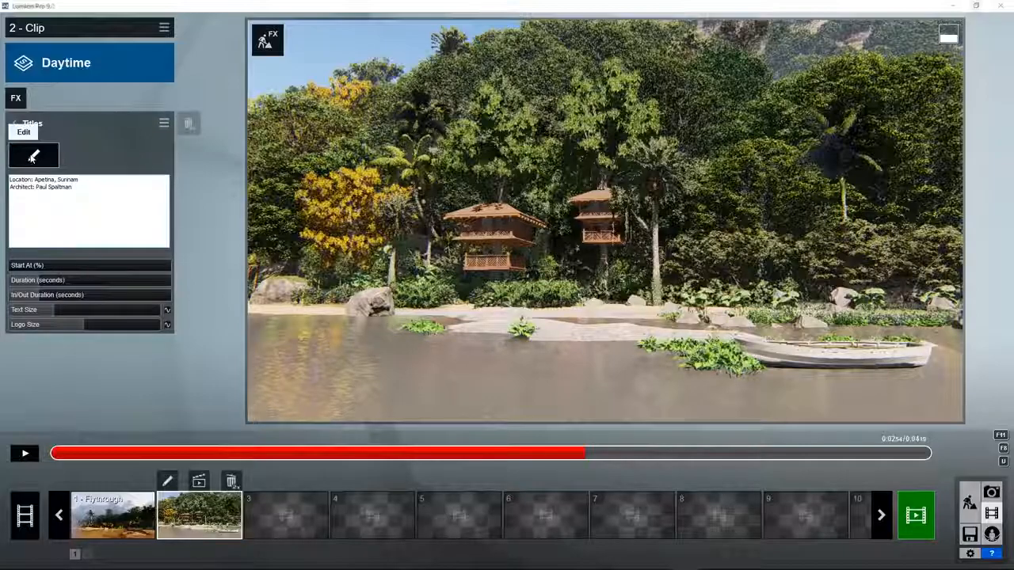
- Apply the Transparent Box style to the title and set its Start At to about 61.7%
click(33, 156)
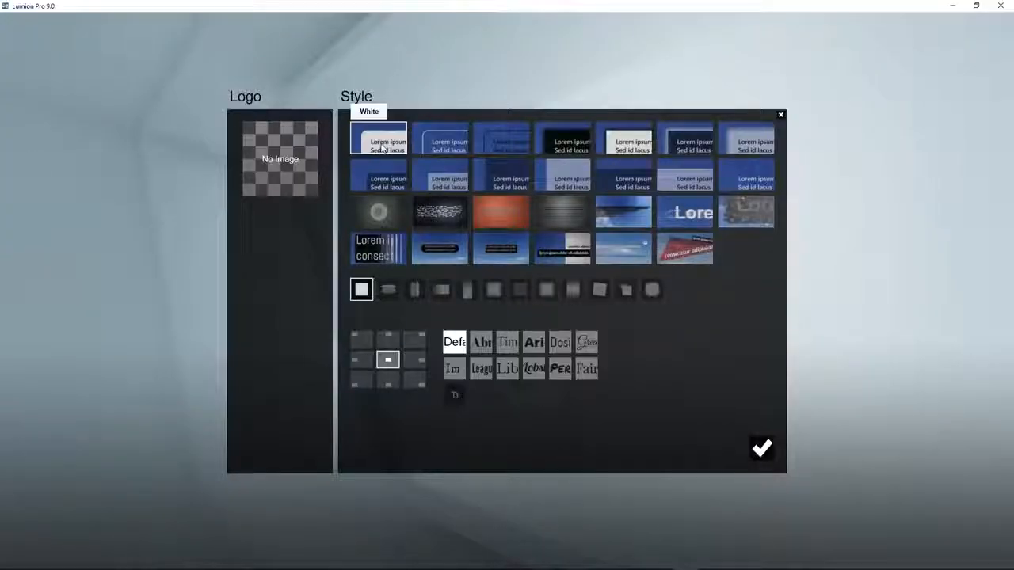
click(606, 247)
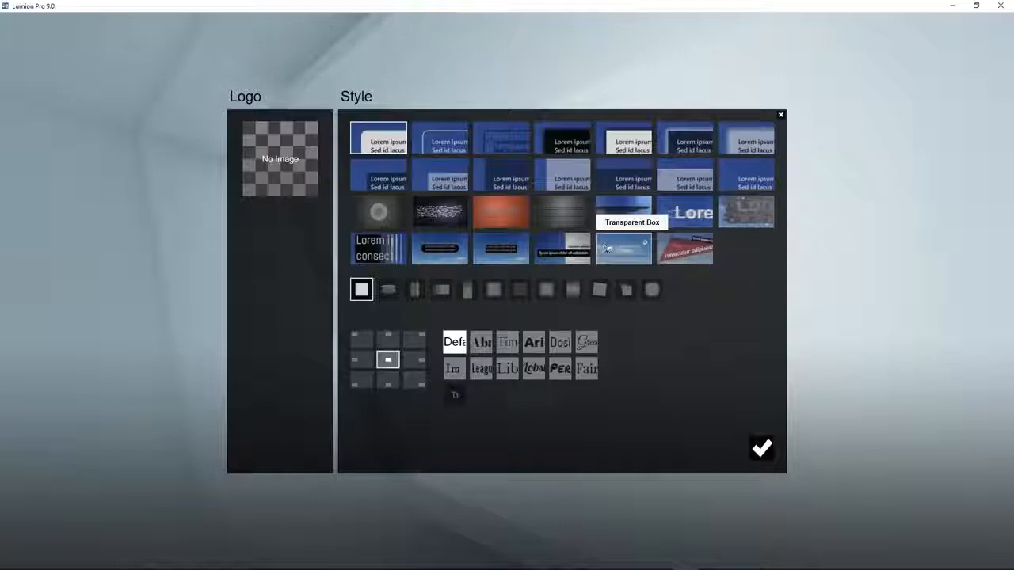
click(760, 450)
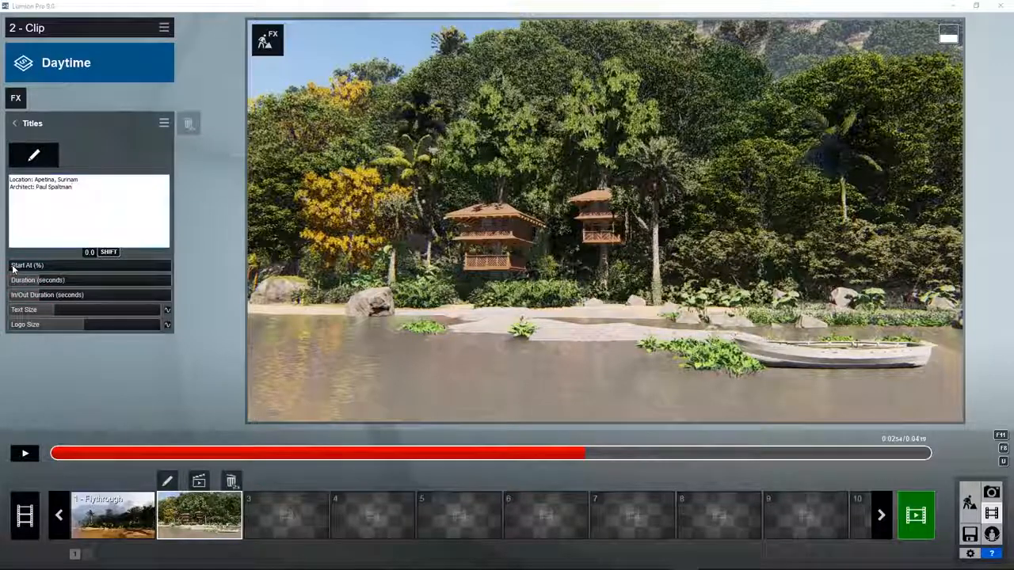
drag(14, 268, 109, 272)
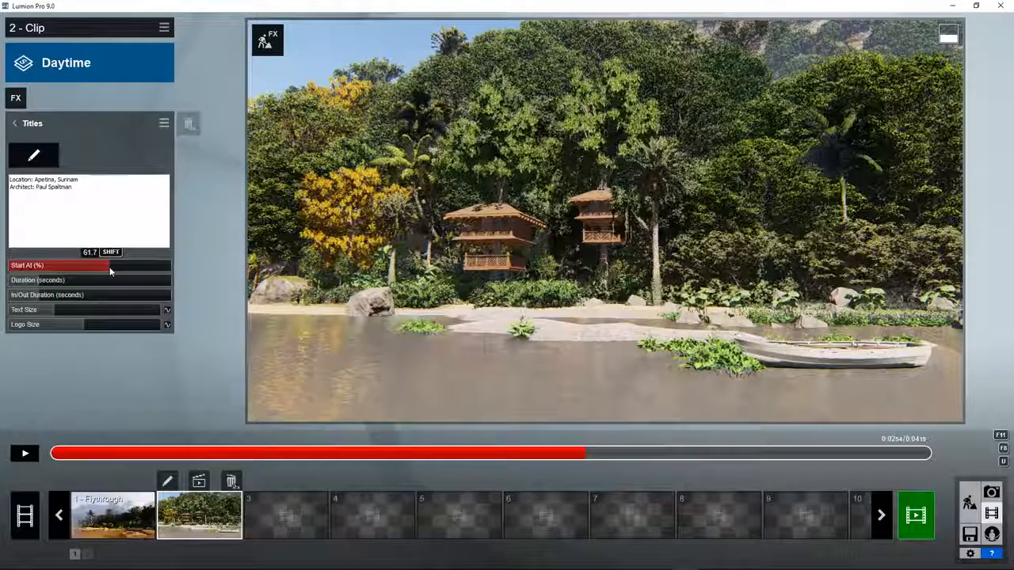